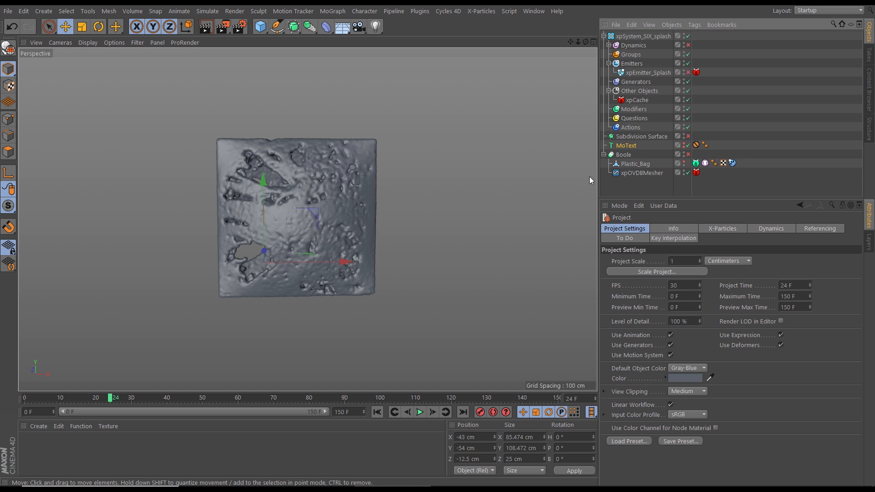
Copy the MoText object into a new project and enable it
{"action": "left_click", "coordinate": [626, 146]}
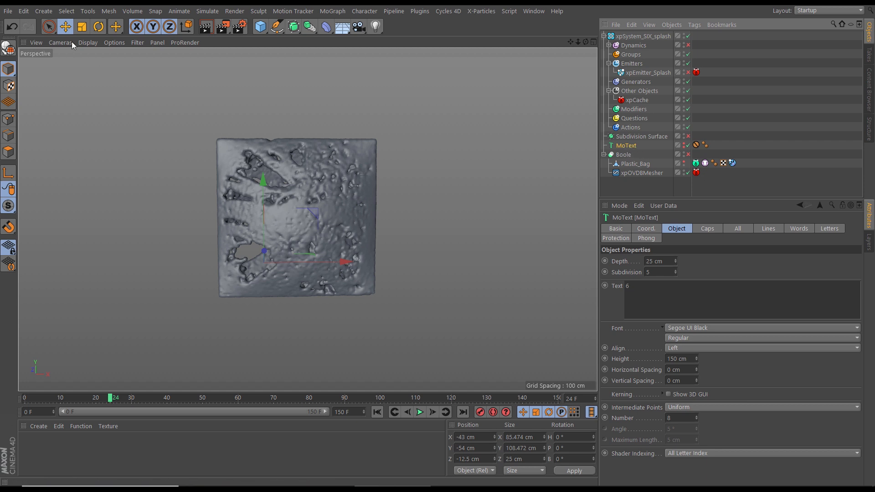
{"action": "left_click", "coordinate": [8, 11]}
{"action": "left_click", "coordinate": [21, 22]}
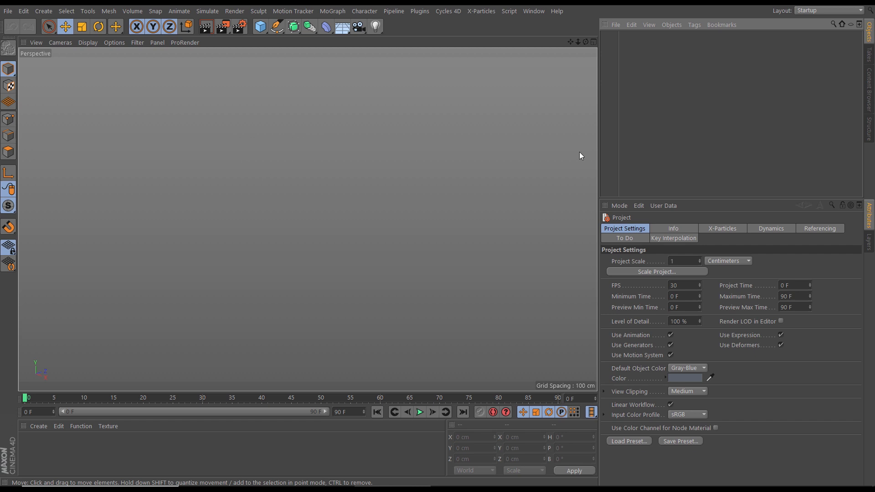
{"action": "key", "text": "ctrl+v"}
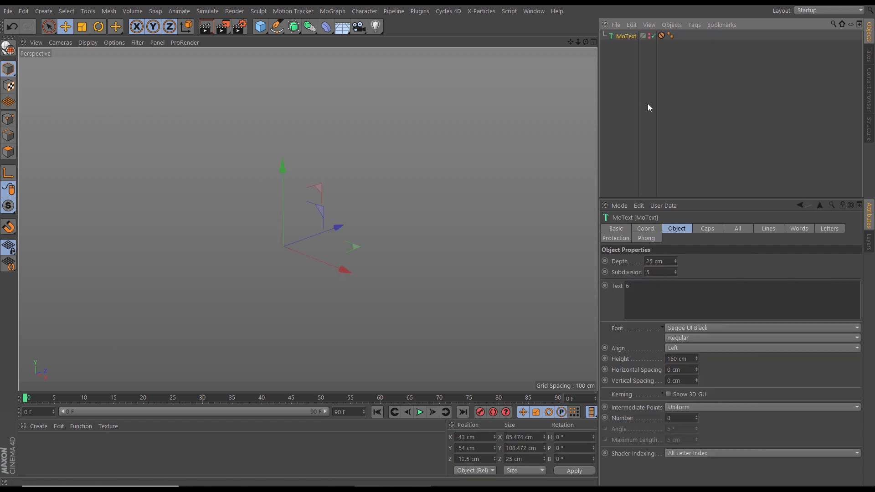
{"action": "left_click", "coordinate": [649, 34]}
{"action": "left_click_drag", "start_coordinate": [365, 226], "coordinate": [384, 207], "text": "alt"}
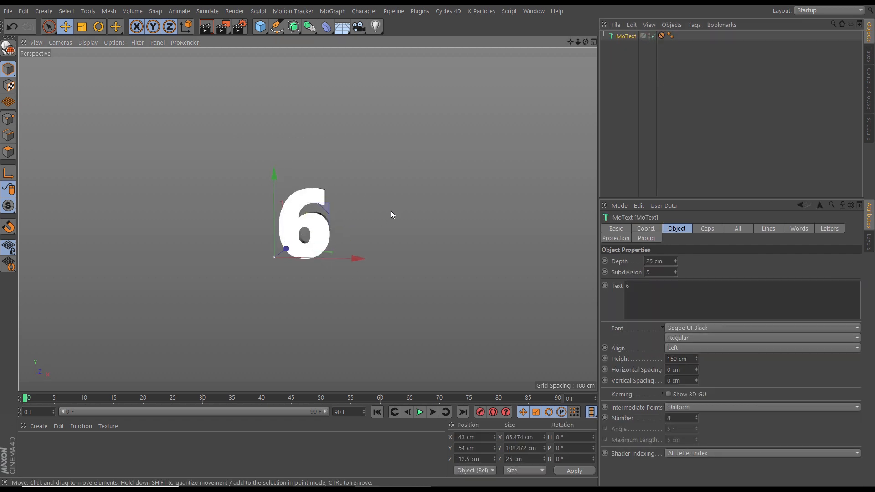
Change the MoText object's text to 5
{"action": "left_click", "coordinate": [627, 35]}
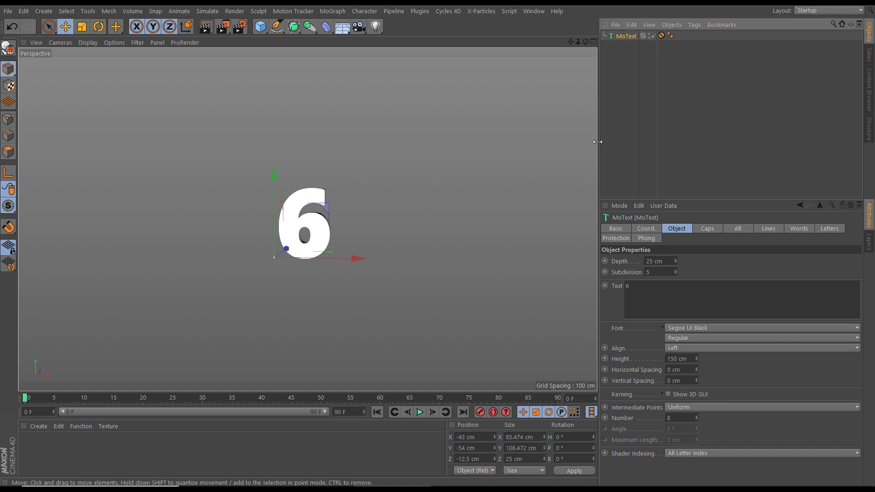
{"action": "double_click", "coordinate": [631, 286]}
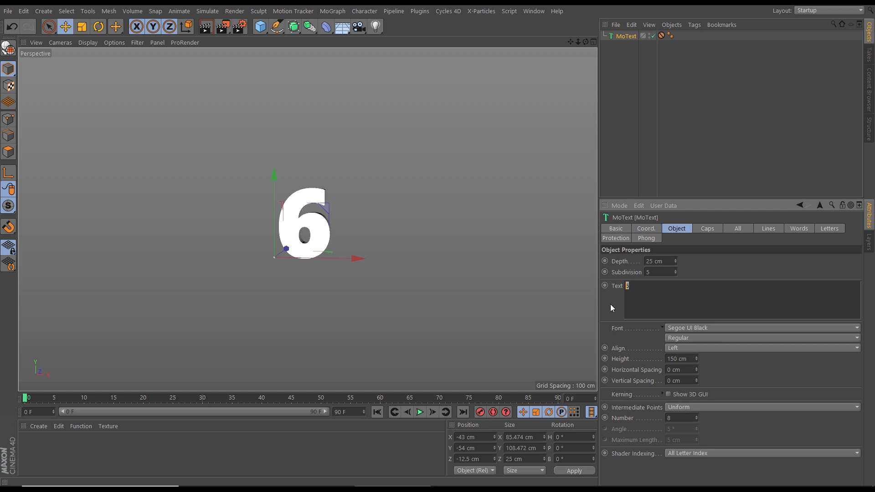
{"action": "type", "text": "5"}
{"action": "left_click", "coordinate": [611, 300]}
{"action": "right_click_drag", "start_coordinate": [307, 232], "coordinate": [344, 229], "text": "alt"}
Display the viewport with Gouraud Shading (Lines) to show the number's mesh, and deselect the MoText object
{"action": "key", "text": "n"}
{"action": "key", "text": "b"}
{"action": "mouse_move", "coordinate": [321, 237]}
{"action": "left_mouse_down", "text": "alt"}
{"action": "mouse_move", "coordinate": [340, 224]}
{"action": "mouse_move", "coordinate": [491, 226]}
{"action": "mouse_move", "coordinate": [450, 256]}
{"action": "mouse_move", "coordinate": [304, 220]}
{"action": "mouse_move", "coordinate": [319, 221]}
{"action": "left_mouse_up", "text": "alt"}
{"action": "right_click_drag", "start_coordinate": [319, 221], "coordinate": [324, 242], "text": "alt"}
{"action": "left_click", "coordinate": [619, 60]}
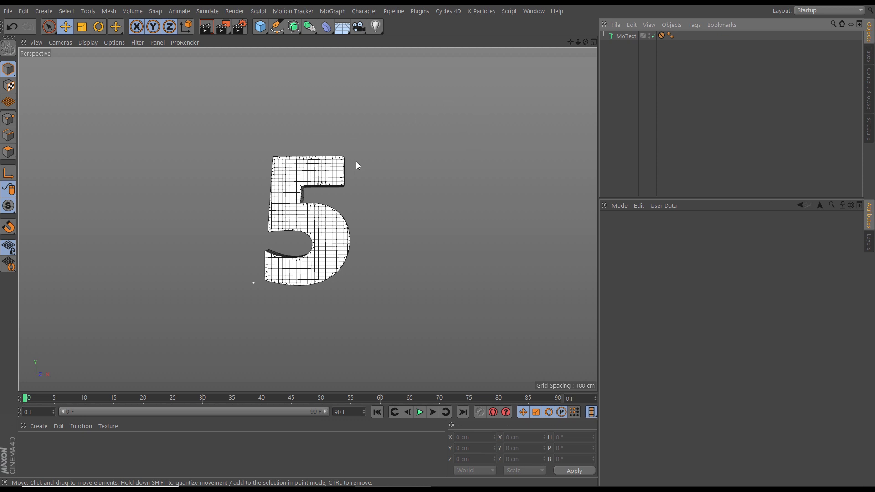
Start saving the project and browse to the Mograph_Countdown folder inside the Mograph_Countdown library
{"action": "left_click", "coordinate": [8, 11]}
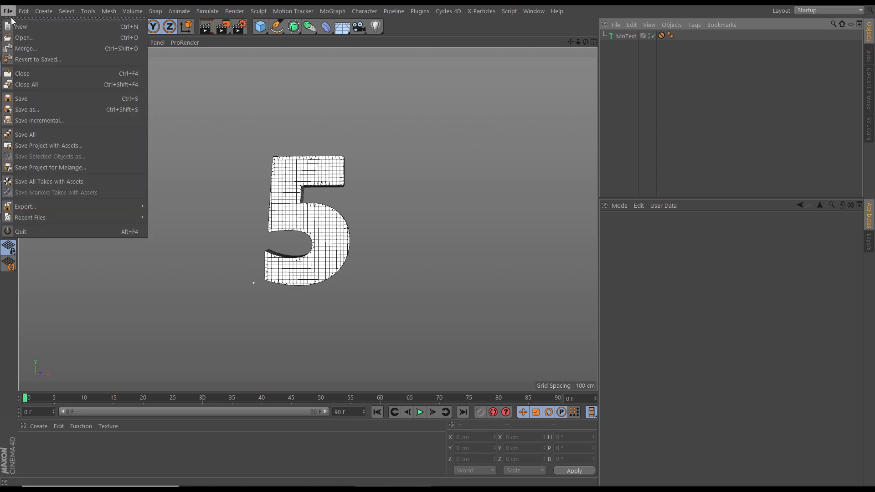
{"action": "left_click", "coordinate": [37, 98]}
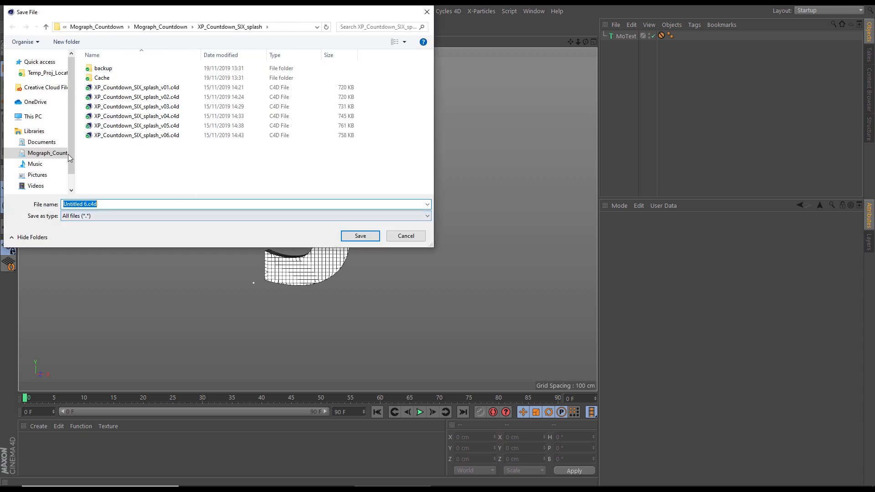
{"action": "left_click", "coordinate": [45, 154]}
{"action": "left_click", "coordinate": [13, 157]}
{"action": "left_click", "coordinate": [43, 165]}
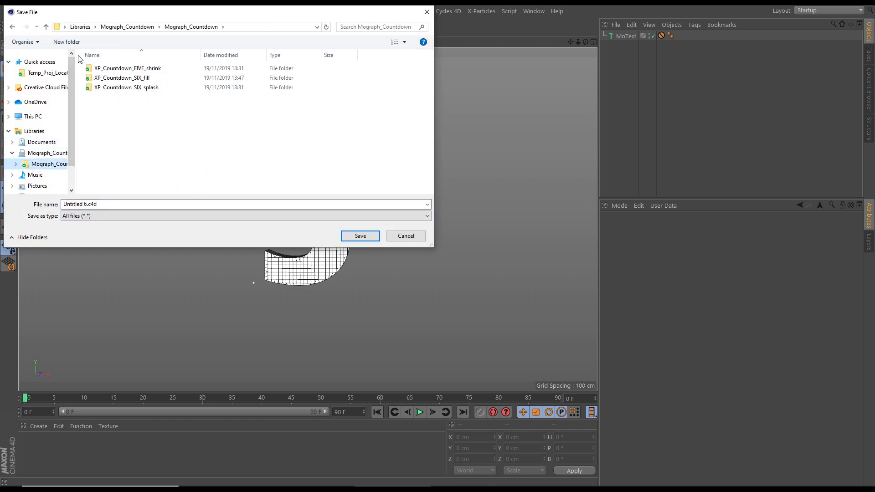
Create a new folder named XP_Countdown_FIVE_fill in the Mograph_Countdown folder
{"action": "left_click", "coordinate": [66, 42]}
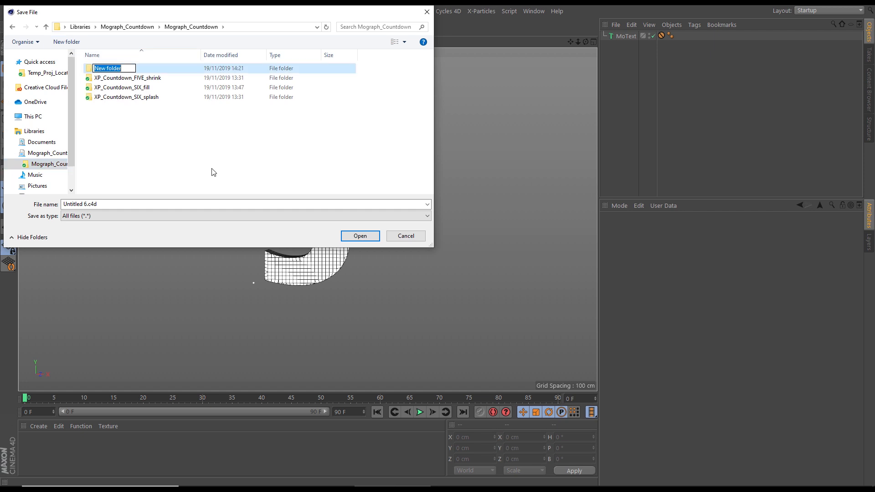
{"action": "type", "text": "XP_Coundown_FIVE"}
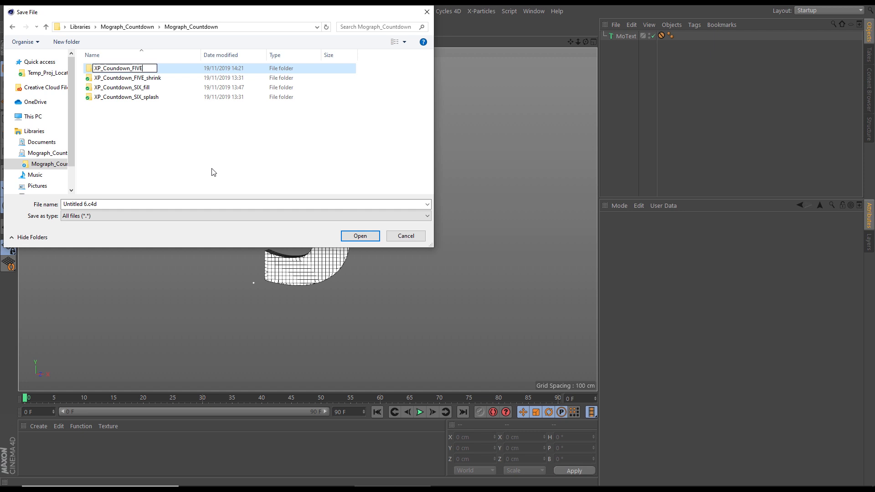
{"action": "type", "text": "_"}
{"action": "type", "text": "t"}
{"action": "type", "text": "fil"}
{"action": "key", "text": "Return"}
{"action": "key", "text": "F2"}
{"action": "key", "text": "ctrl+c"}
{"action": "left_click", "coordinate": [134, 139]}
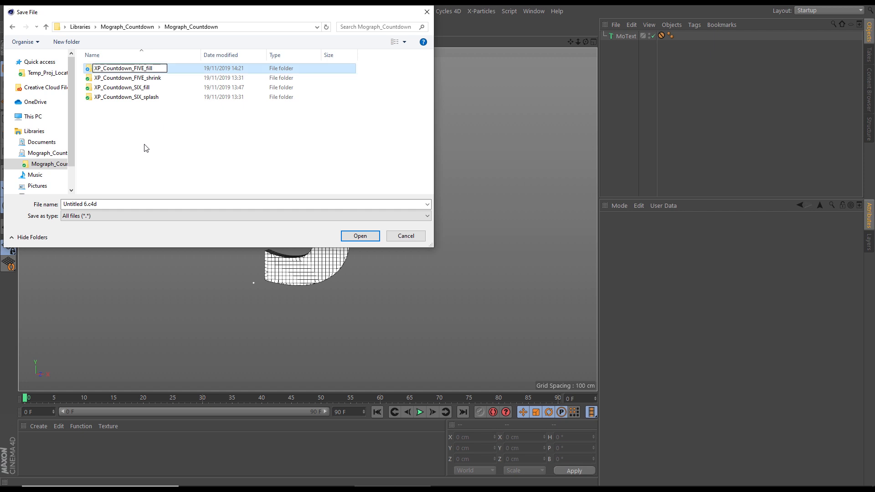
Save the project as XP_Countdown_FIVE_fill_v01 inside the XP_Countdown_FIVE_fill folder
{"action": "double_click", "coordinate": [121, 69]}
{"action": "left_click", "coordinate": [72, 203]}
{"action": "key", "text": "ctrl+v"}
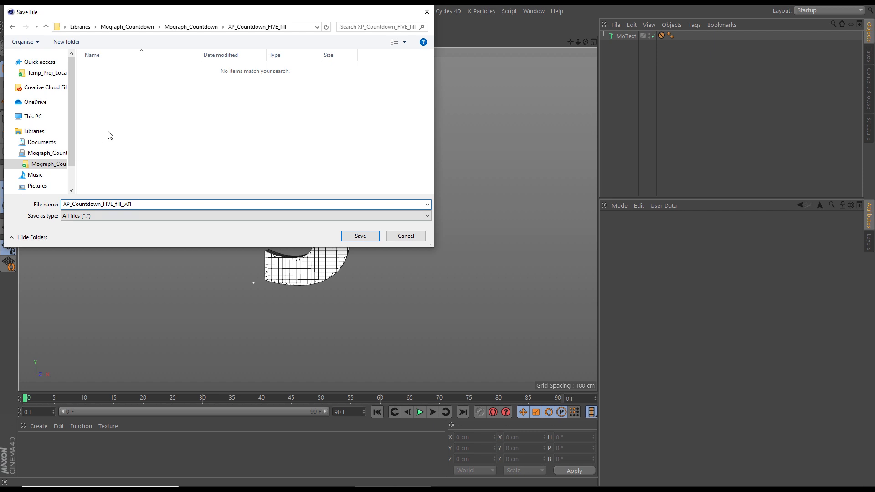
{"action": "left_click", "coordinate": [355, 236]}
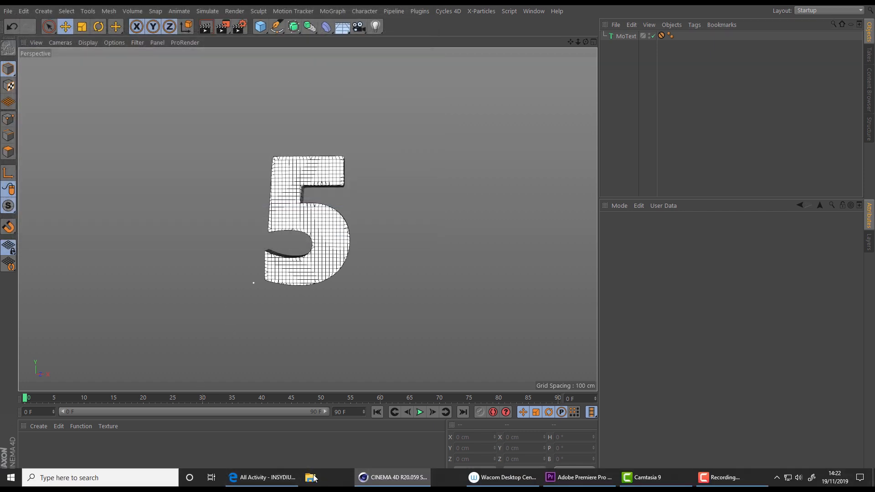
Switch to File Explorer and open the XP_Countdown_FIVE_fill folder in the Mograph_Countdown library
{"action": "left_click", "coordinate": [312, 478]}
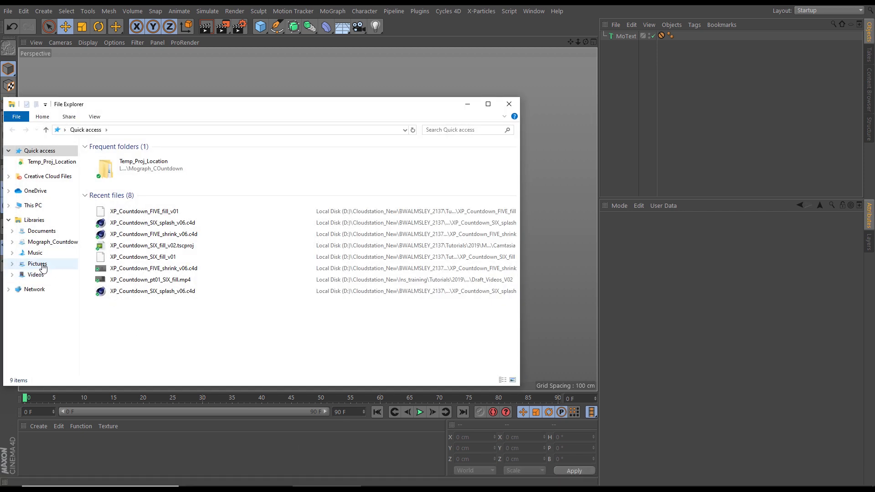
{"action": "left_click", "coordinate": [44, 241]}
{"action": "left_click", "coordinate": [38, 255]}
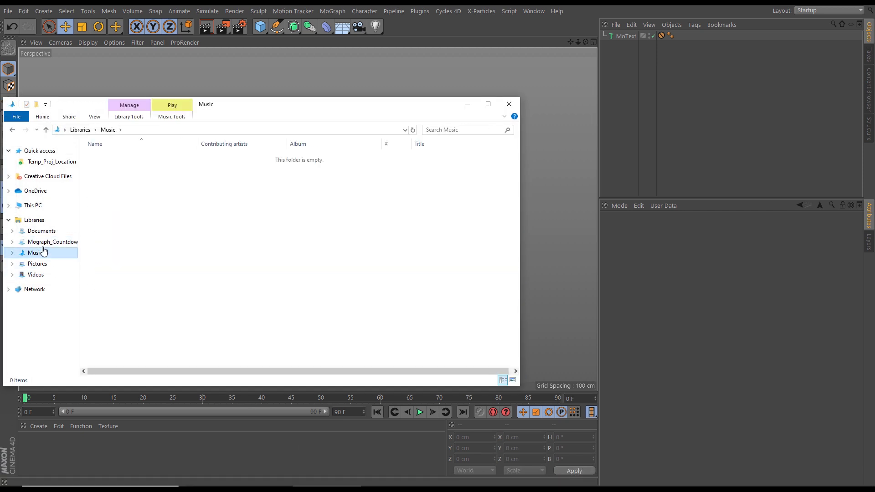
{"action": "left_click", "coordinate": [12, 243]}
{"action": "left_click", "coordinate": [41, 254]}
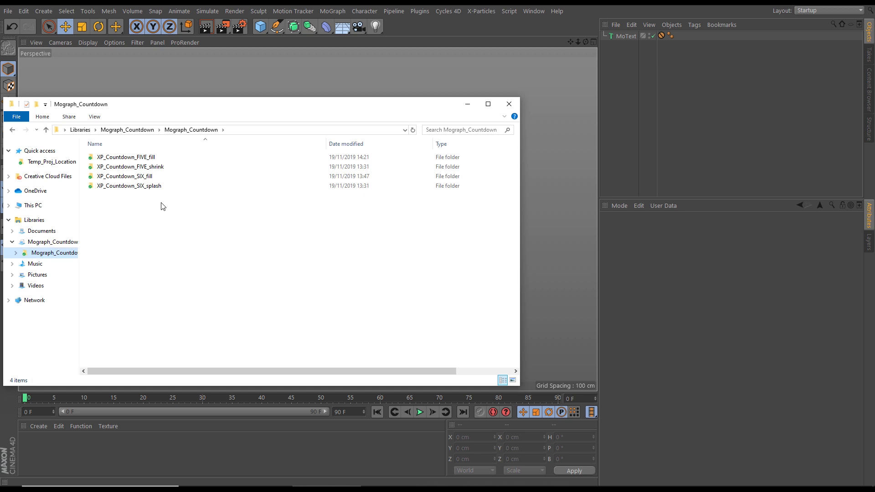
{"action": "double_click", "coordinate": [146, 159]}
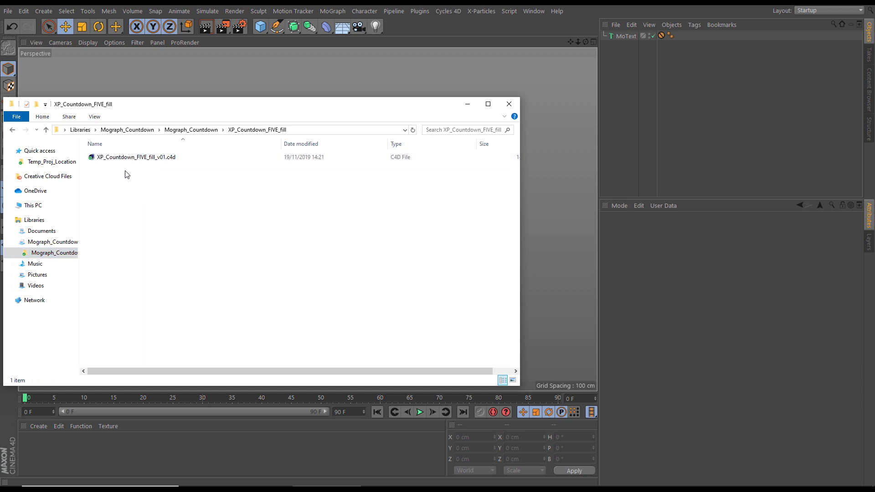
Create a folder named Cache beside the saved project file and close File Explorer
{"action": "left_click", "coordinate": [36, 106]}
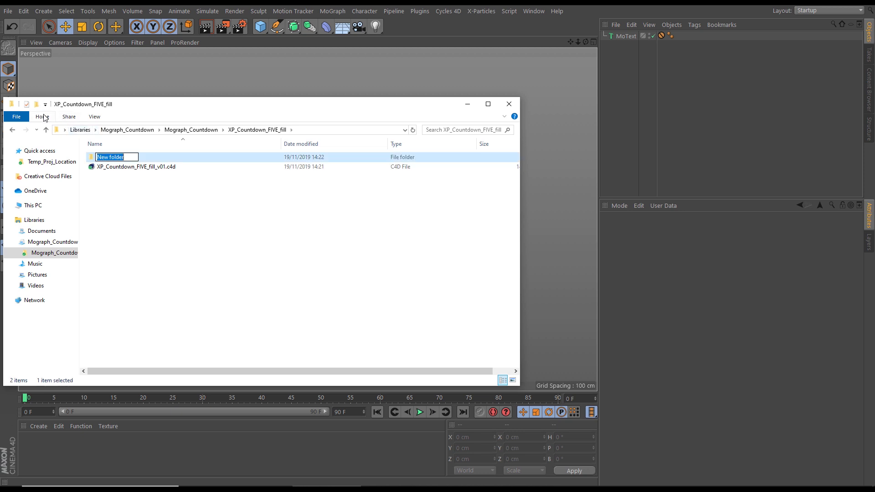
{"action": "type", "text": "Cache"}
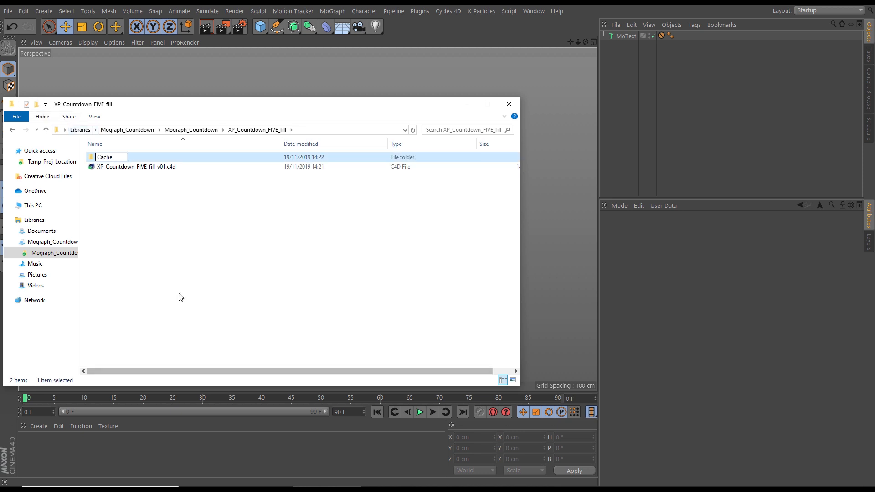
{"action": "left_click", "coordinate": [132, 189]}
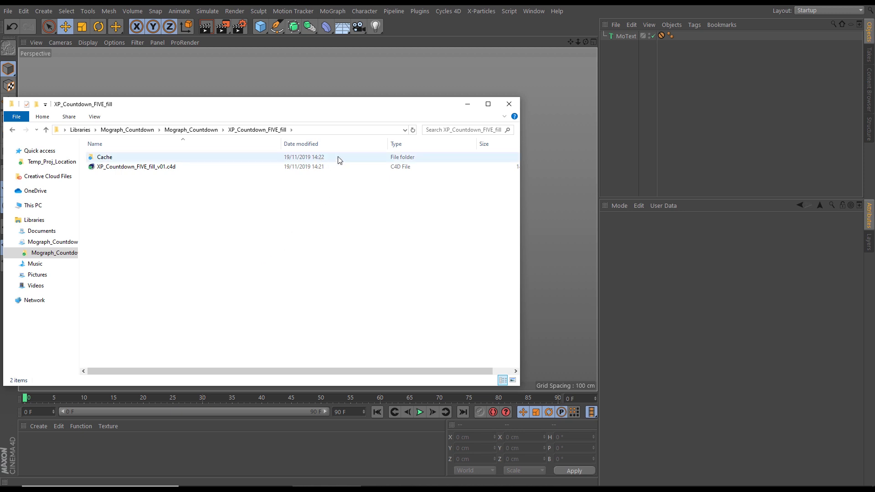
{"action": "left_click", "coordinate": [504, 108]}
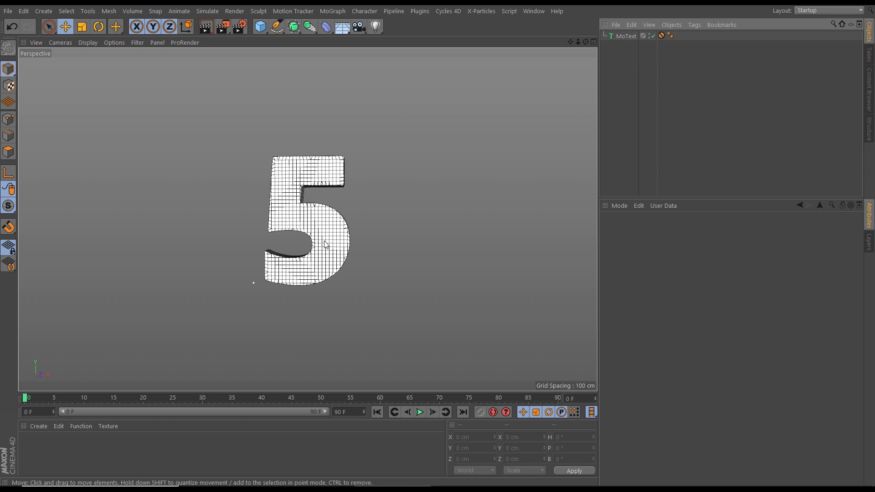
Add a Cinema 4D Display tag to the MoText object
{"action": "left_click", "coordinate": [623, 37]}
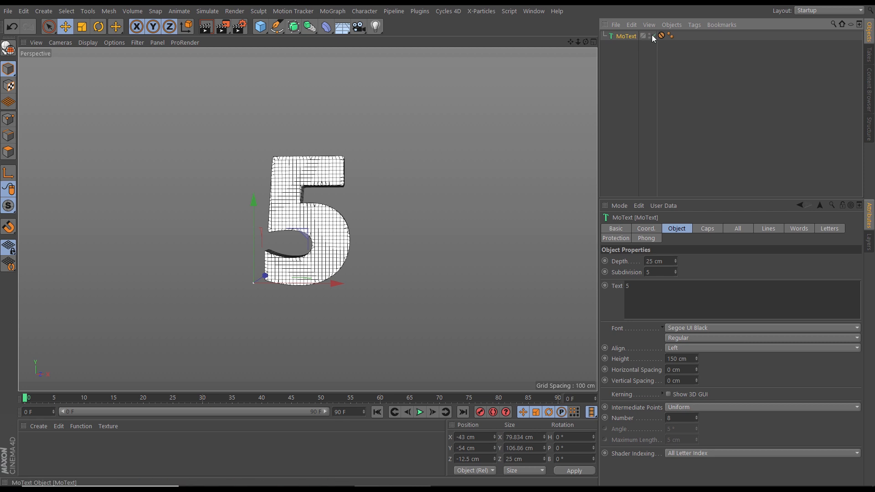
{"action": "left_click", "coordinate": [694, 25]}
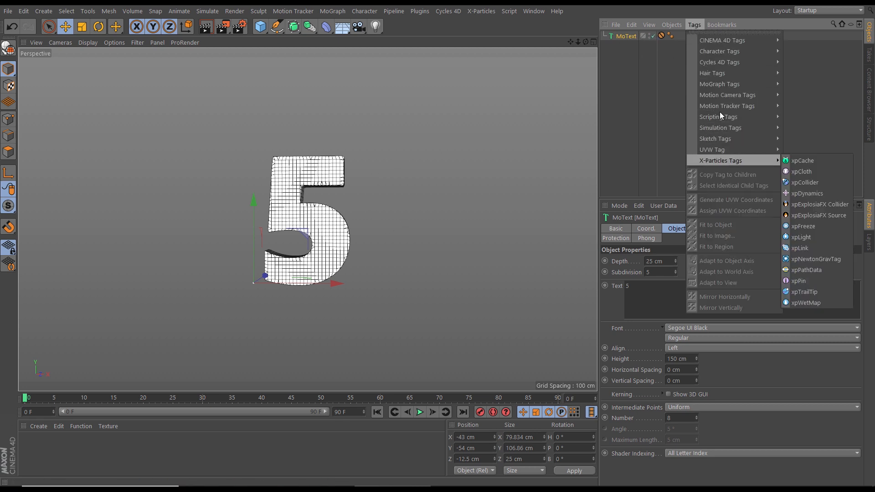
{"action": "mouse_move", "coordinate": [737, 42]}
{"action": "left_click", "coordinate": [807, 127]}
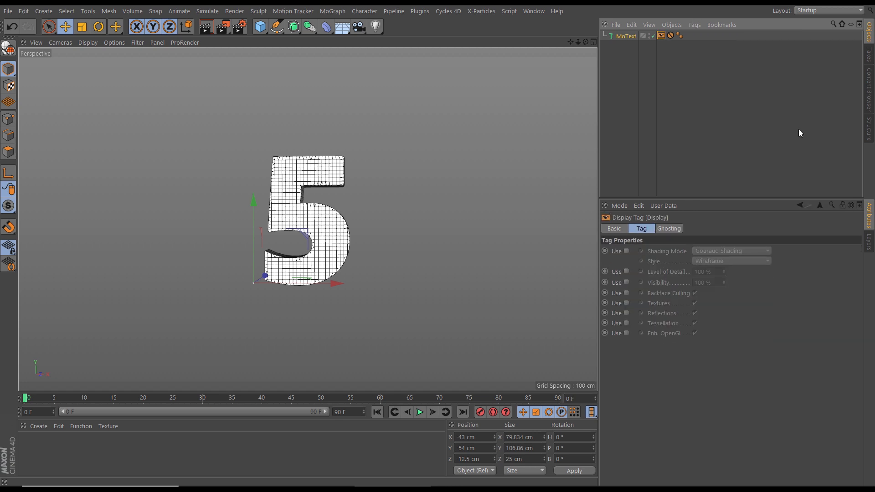
Enable the Display tag's shading override with shading mode Lines and style Isoparms
{"action": "left_click", "coordinate": [626, 251]}
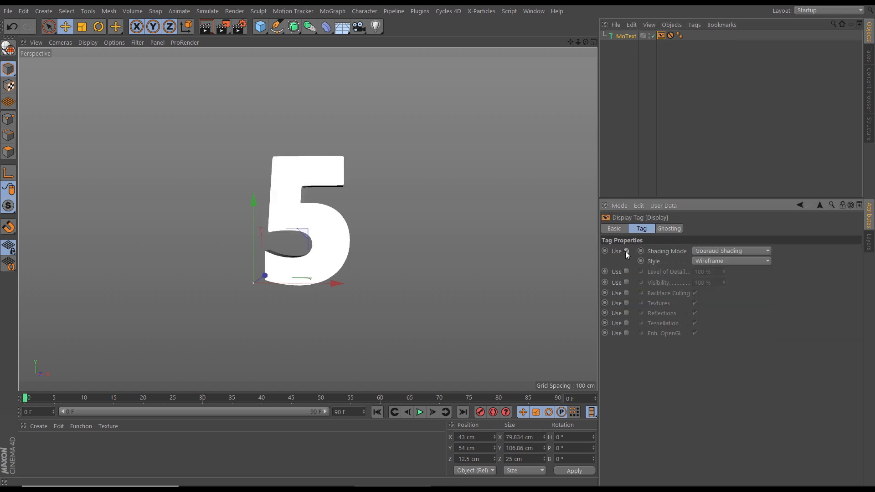
{"action": "left_click", "coordinate": [712, 252]}
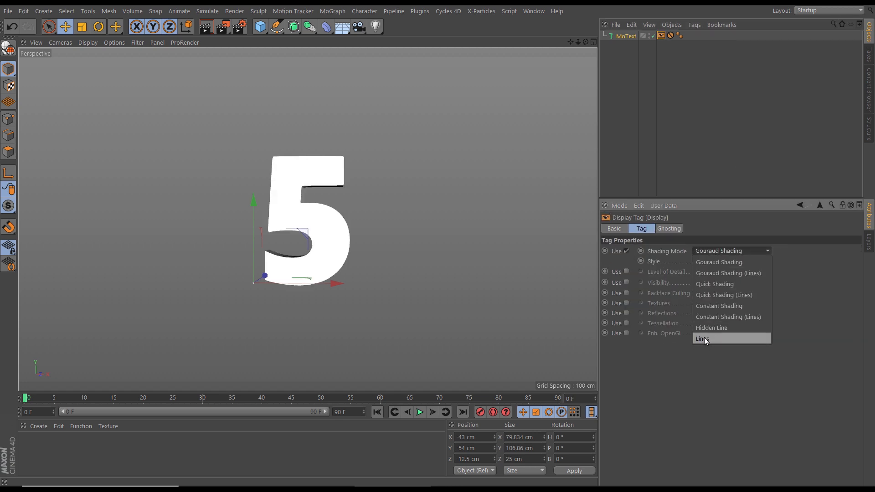
{"action": "left_click", "coordinate": [704, 339]}
{"action": "left_click", "coordinate": [718, 264]}
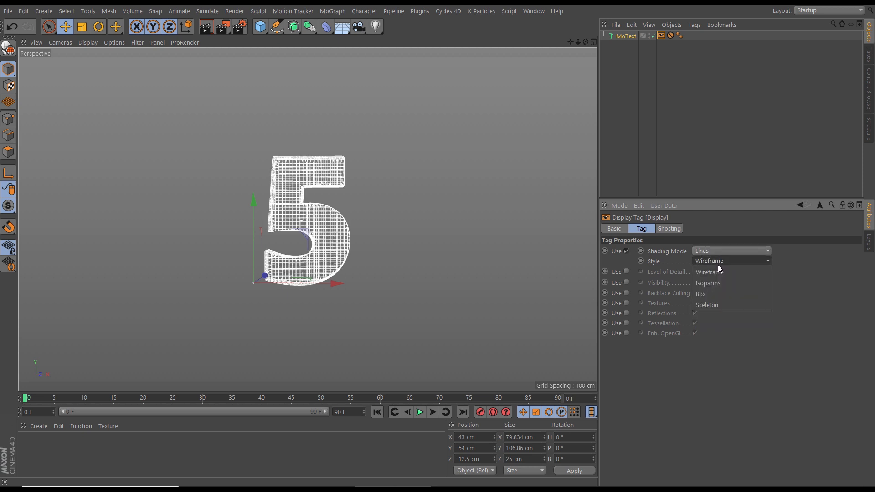
{"action": "left_click", "coordinate": [706, 282]}
{"action": "mouse_move", "coordinate": [289, 196]}
{"action": "left_mouse_down", "text": "alt"}
{"action": "mouse_move", "coordinate": [381, 236]}
{"action": "mouse_move", "coordinate": [350, 248]}
{"action": "mouse_move", "coordinate": [297, 193]}
{"action": "left_mouse_up", "text": "alt"}
{"action": "right_click_drag", "start_coordinate": [322, 230], "coordinate": [344, 231], "text": "alt"}
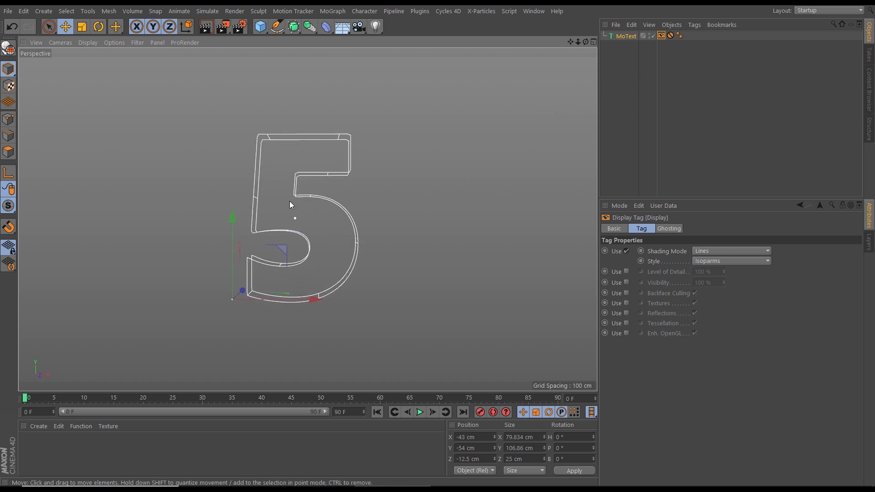
{"action": "left_click_drag", "start_coordinate": [323, 234], "coordinate": [340, 226], "text": "alt"}
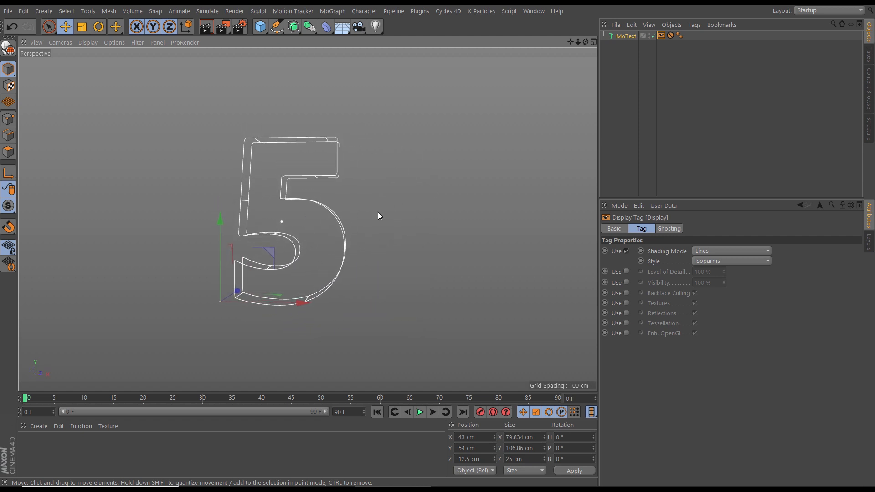
Add an X-Particles xpCollider tag to the MoText object
{"action": "left_click", "coordinate": [695, 25]}
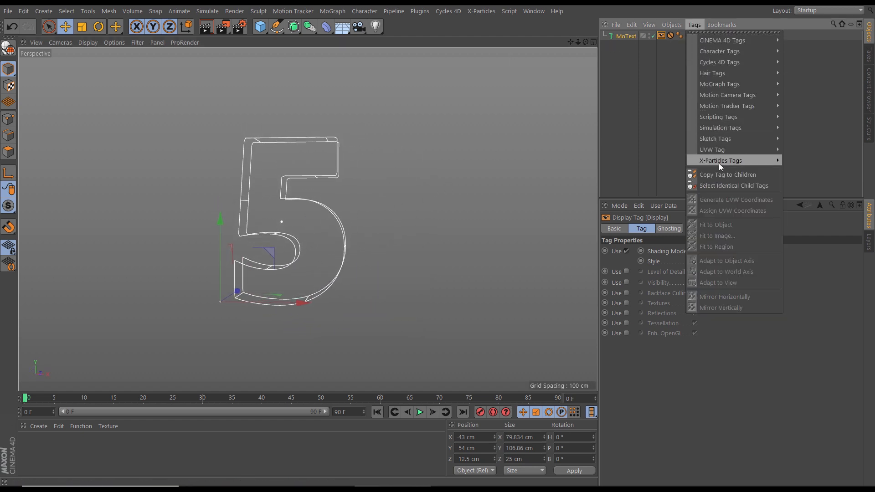
{"action": "mouse_move", "coordinate": [718, 161]}
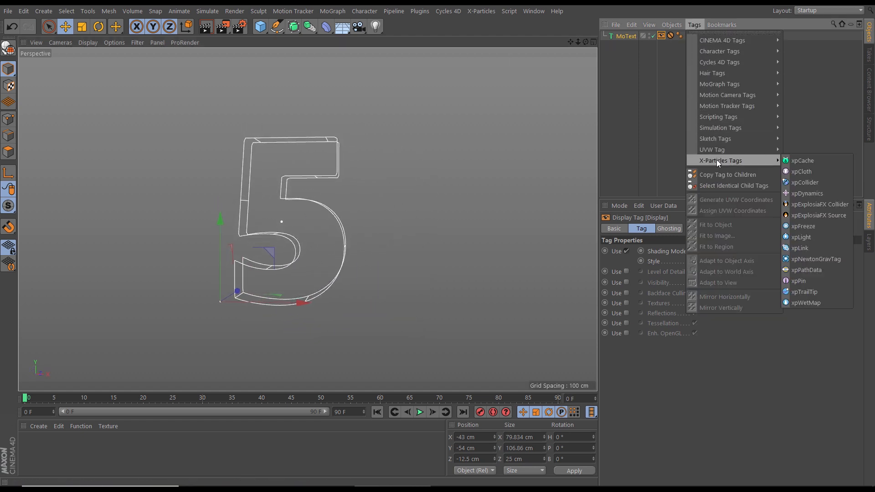
{"action": "left_click", "coordinate": [801, 182]}
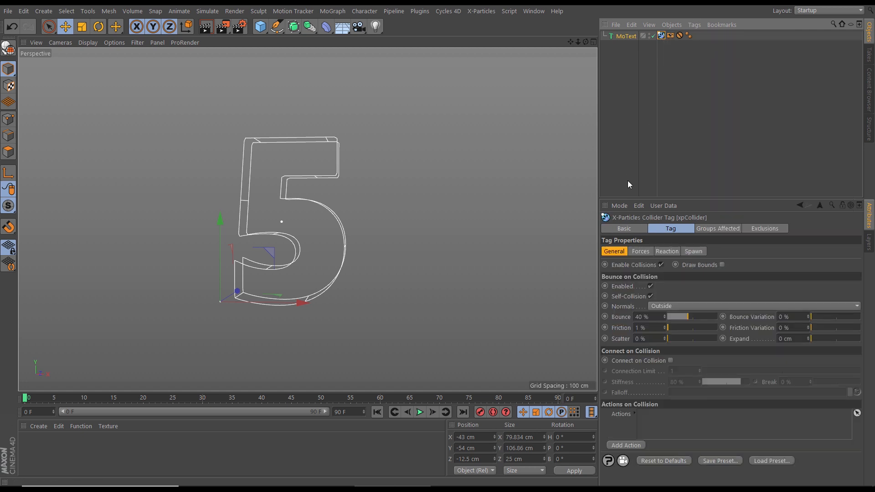
Set the collider tag's normals to Inside and its bounce to 0%
{"action": "left_click", "coordinate": [665, 306]}
{"action": "left_click", "coordinate": [666, 327]}
{"action": "left_click_drag", "start_coordinate": [683, 317], "coordinate": [627, 334]}
{"action": "left_click_drag", "start_coordinate": [351, 282], "coordinate": [355, 263], "text": "alt"}
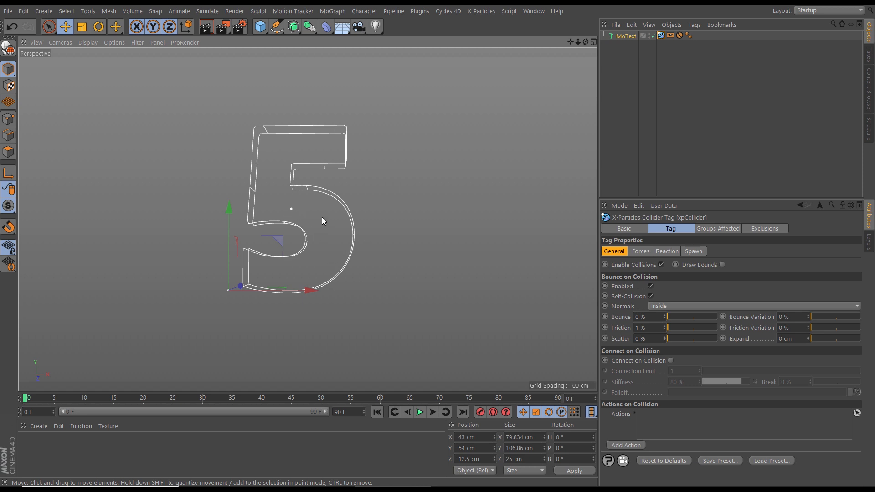
Add an X-Particles xpSystem to the scene and turn off its icon in the viewport
{"action": "middle_click_drag", "start_coordinate": [321, 218], "coordinate": [329, 230], "text": "alt"}
{"action": "left_click", "coordinate": [481, 11]}
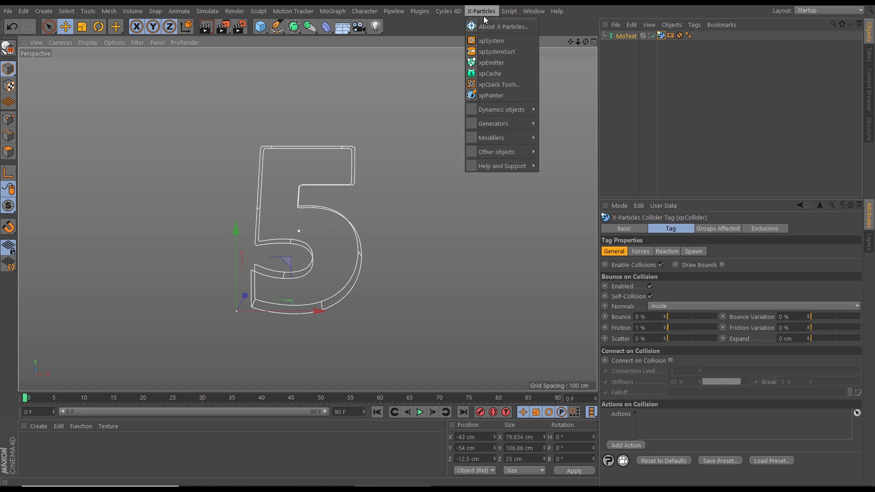
{"action": "left_click", "coordinate": [492, 40]}
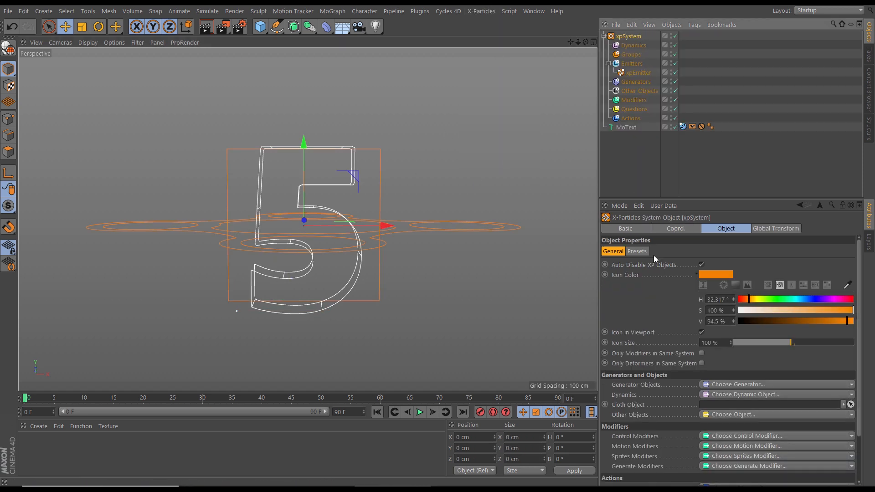
{"action": "left_click", "coordinate": [702, 332]}
Move the MoText object into the xpSystem's Other Objects folder
{"action": "left_click_drag", "start_coordinate": [384, 240], "coordinate": [356, 252], "text": "alt"}
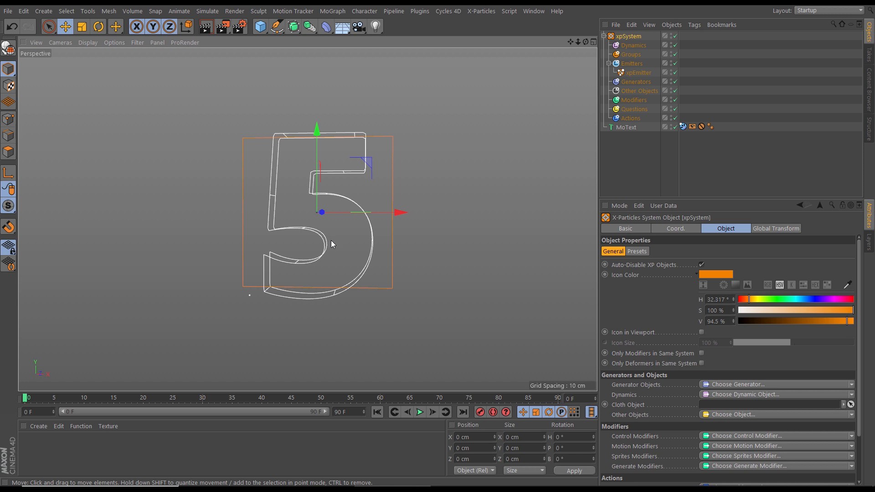
{"action": "left_click", "coordinate": [636, 73]}
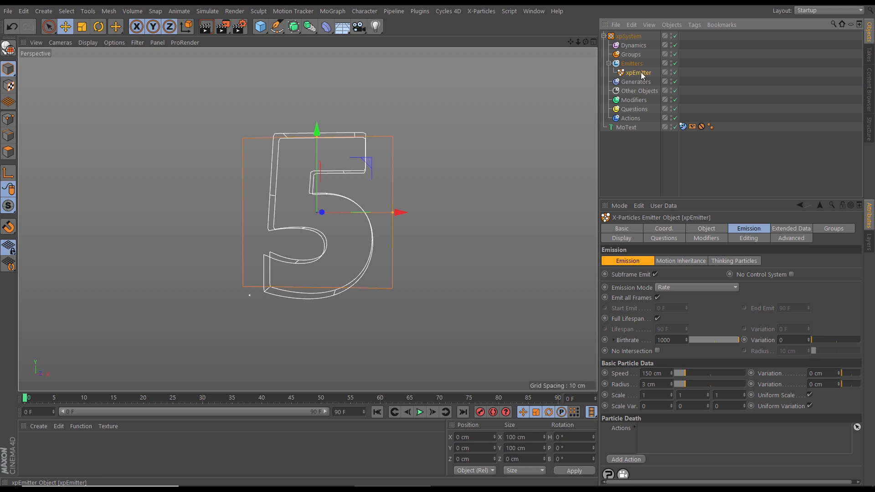
{"action": "left_click_drag", "start_coordinate": [620, 128], "coordinate": [637, 91]}
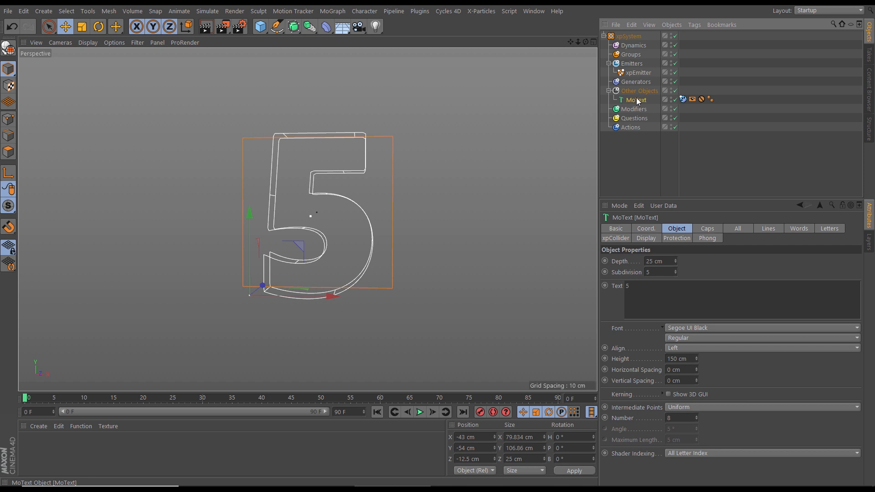
Set the xpEmitter's shape to Sphere with a radius of 5 cm
{"action": "left_click", "coordinate": [639, 73]}
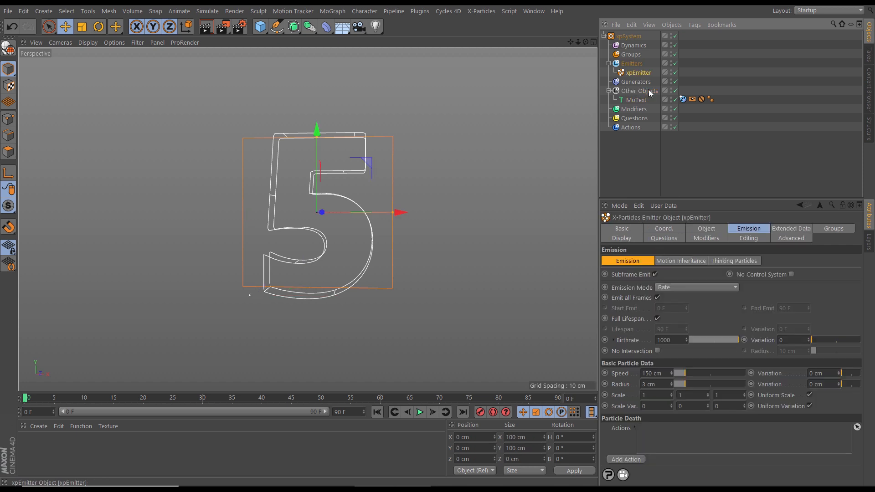
{"action": "left_click", "coordinate": [696, 228]}
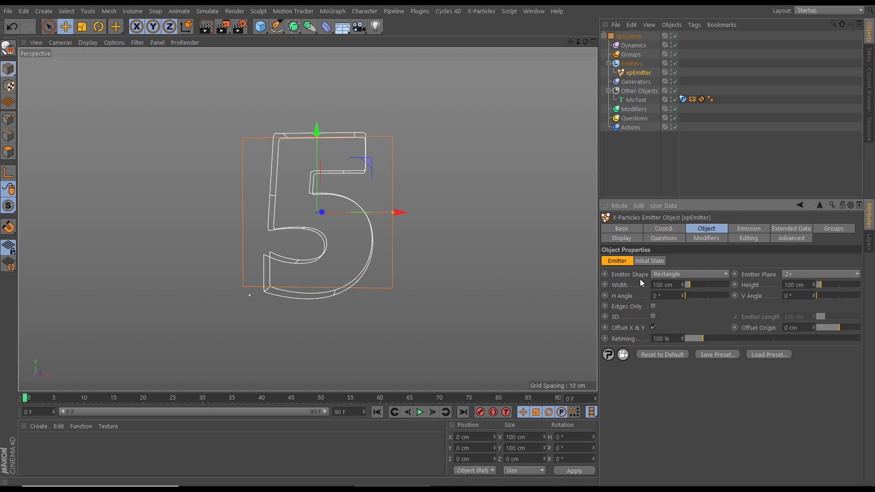
{"action": "left_click_drag", "start_coordinate": [368, 242], "coordinate": [428, 259], "text": "alt"}
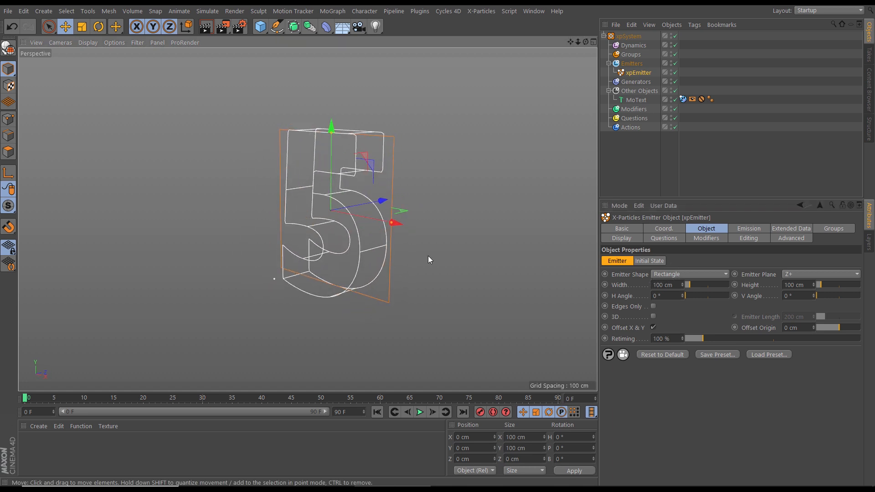
{"action": "left_click", "coordinate": [688, 274]}
{"action": "left_click", "coordinate": [673, 318]}
{"action": "left_click_drag", "start_coordinate": [406, 269], "coordinate": [443, 255], "text": "alt"}
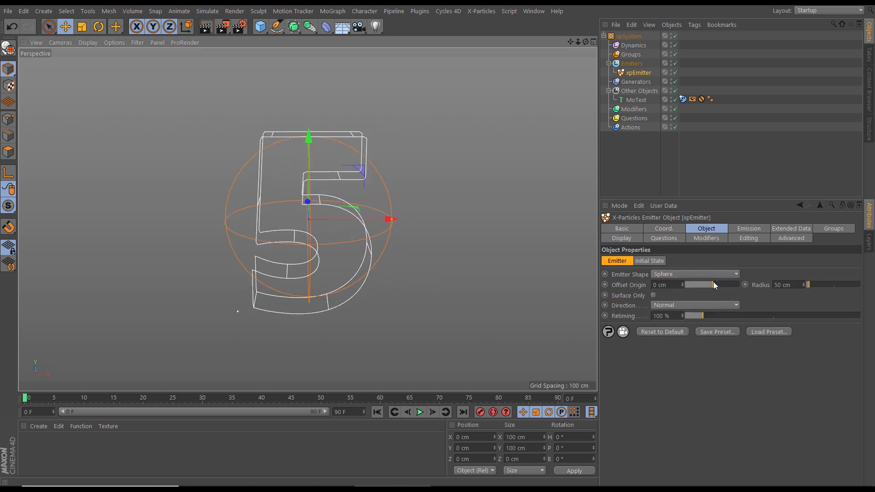
{"action": "double_click", "coordinate": [795, 284]}
{"action": "type", "text": "4"}
{"action": "key", "text": "Return"}
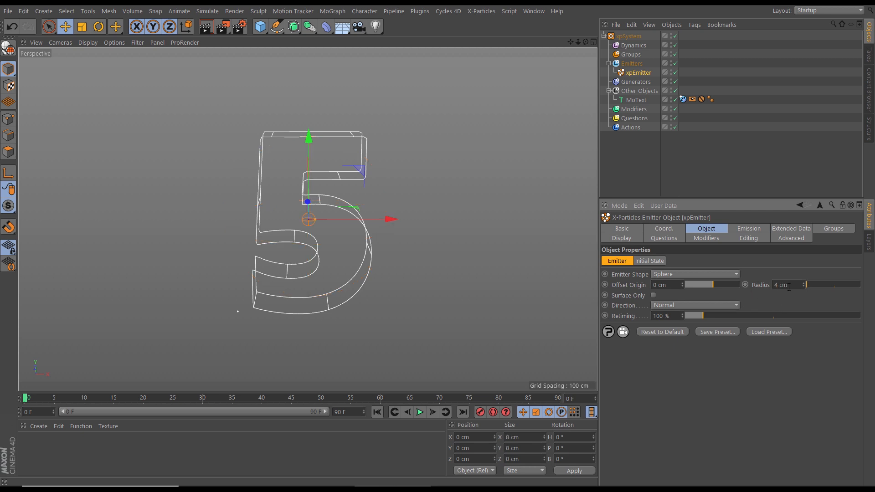
{"action": "type", "text": "5"}
{"action": "key", "text": "Return"}
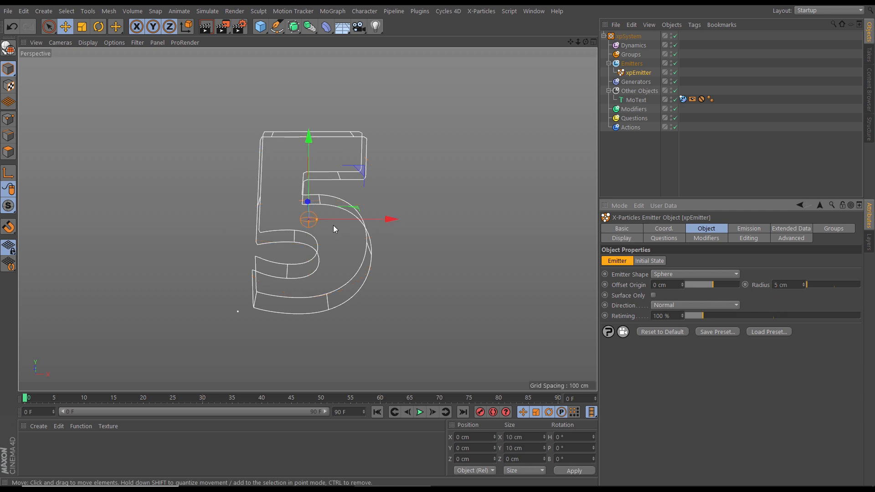
Play the simulation and set the emitter's particle radius to 1.5 cm
{"action": "mouse_move", "coordinate": [319, 231]}
{"action": "left_mouse_down", "text": "alt"}
{"action": "mouse_move", "coordinate": [406, 232]}
{"action": "mouse_move", "coordinate": [467, 211]}
{"action": "mouse_move", "coordinate": [306, 220]}
{"action": "mouse_move", "coordinate": [314, 219]}
{"action": "left_mouse_up", "text": "alt"}
{"action": "left_click", "coordinate": [419, 412]}
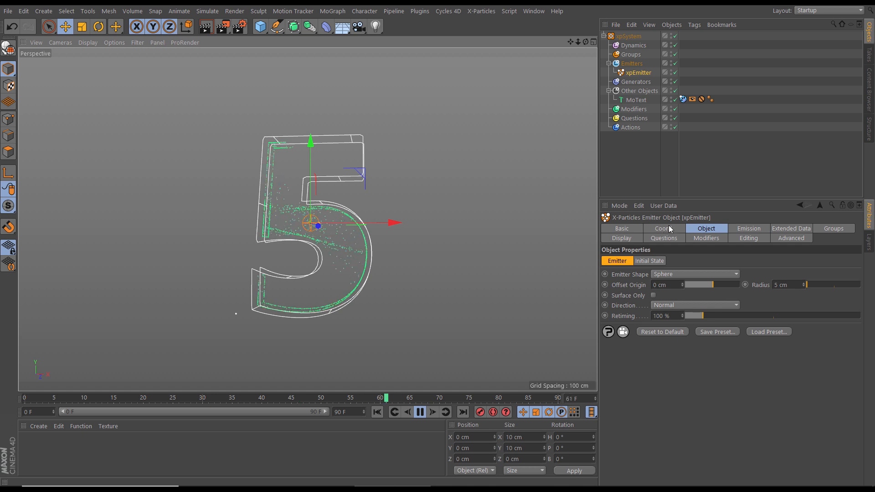
{"action": "left_click", "coordinate": [733, 229]}
{"action": "double_click", "coordinate": [644, 385]}
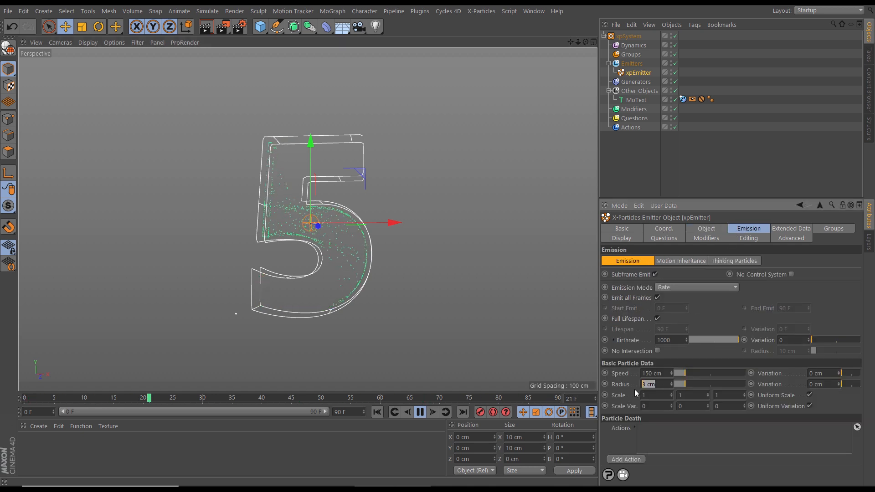
{"action": "type", "text": "1.5"}
{"action": "key", "text": "Return"}
{"action": "left_click", "coordinate": [420, 412]}
{"action": "left_click", "coordinate": [420, 412]}
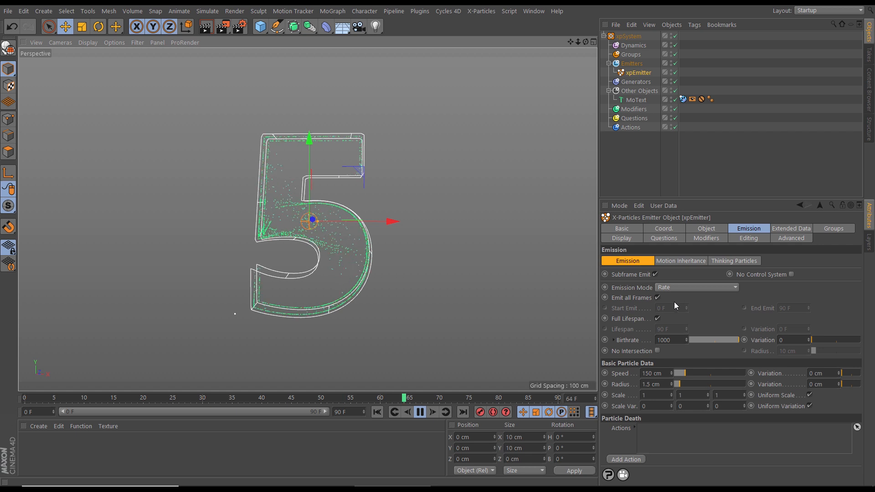
Set the emitter's emission mode to Shot and restart the playback from the first frame
{"action": "left_click", "coordinate": [674, 288]}
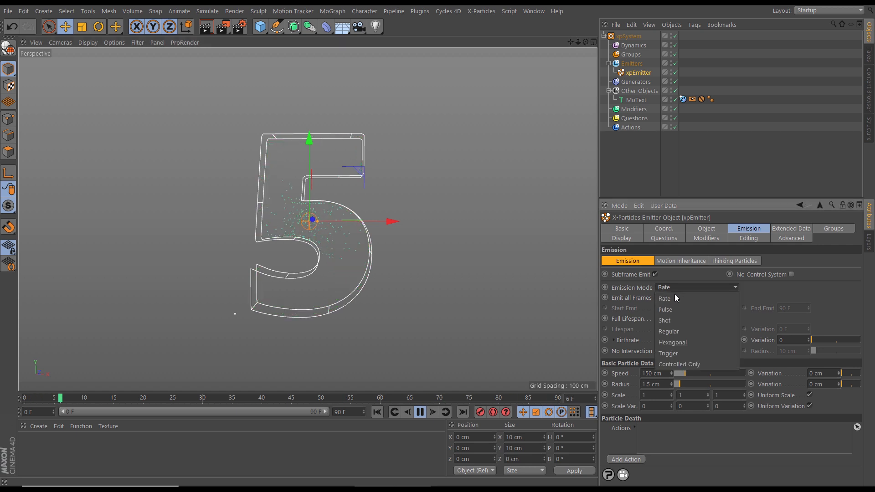
{"action": "left_click", "coordinate": [668, 319]}
{"action": "left_click", "coordinate": [378, 412]}
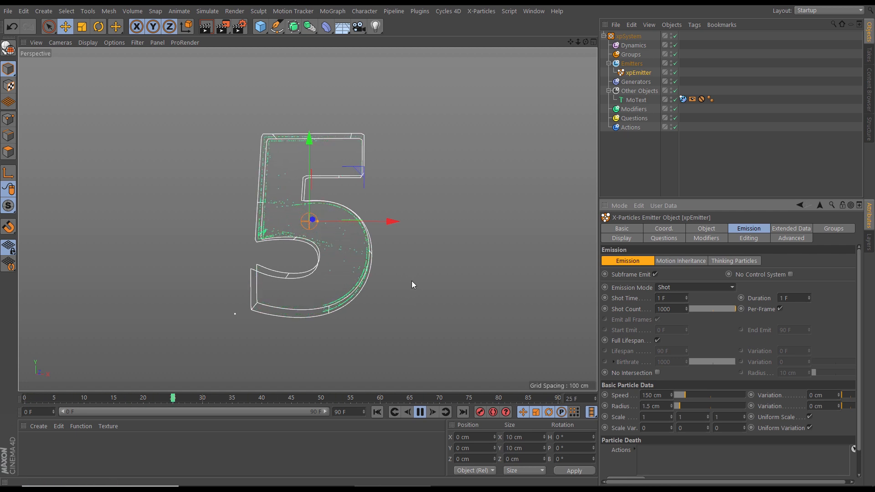
Move the emitter into the upper curve of the 5, at about X 21 cm and Y -5 cm, and set its particle speed to 0 cm
{"action": "left_click_drag", "start_coordinate": [363, 172], "coordinate": [398, 182]}
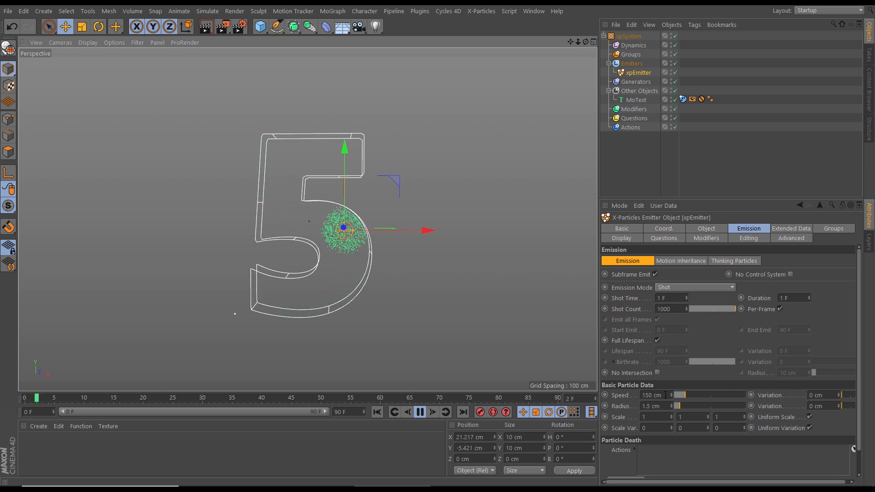
{"action": "left_click_drag", "start_coordinate": [662, 396], "coordinate": [629, 412]}
{"action": "type", "text": "0"}
{"action": "key", "text": "Return"}
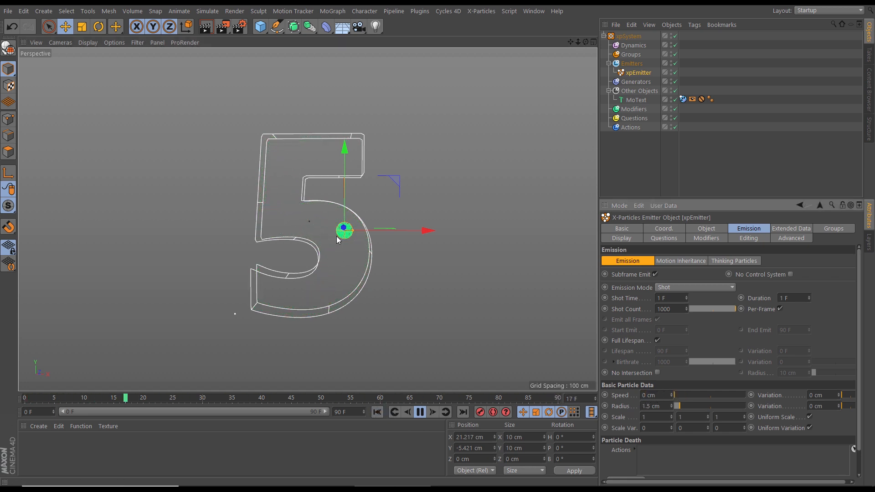
Set the emitter's shot count to 700 particles
{"action": "scroll", "coordinate": [464, 234], "scroll_direction": "up", "scroll_amount": 5}
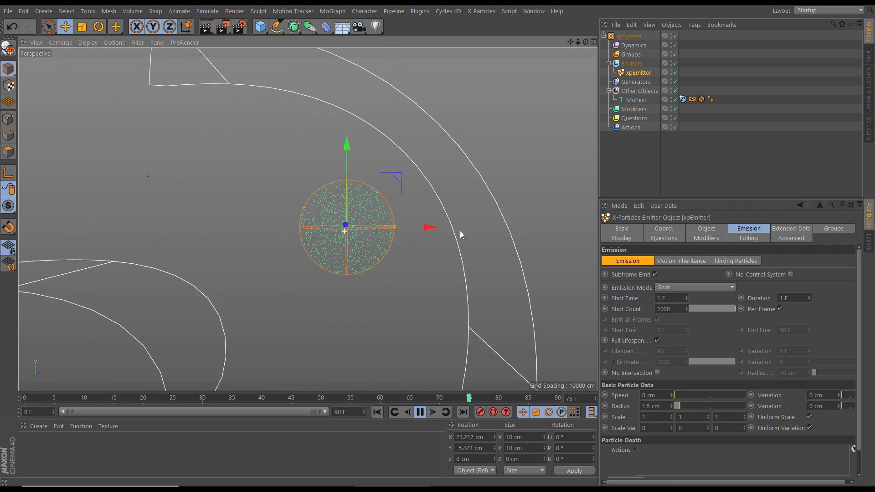
{"action": "scroll", "coordinate": [480, 231], "scroll_direction": "down", "scroll_amount": 4}
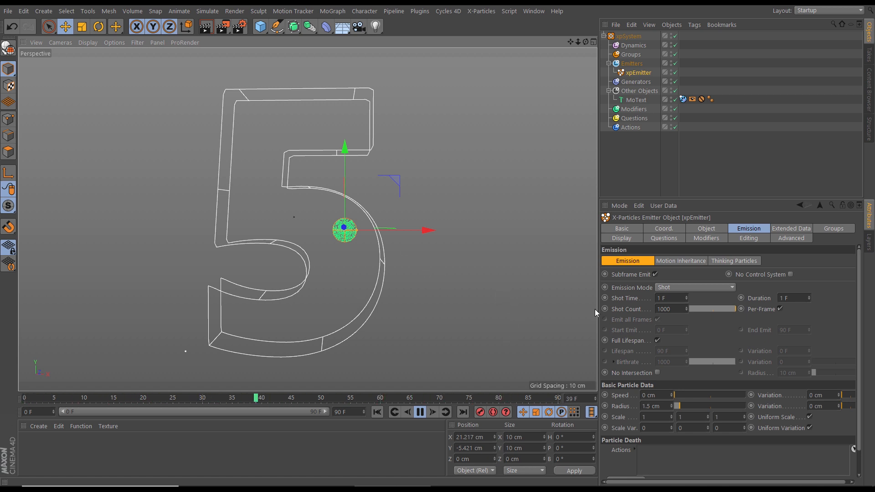
{"action": "left_click", "coordinate": [677, 310]}
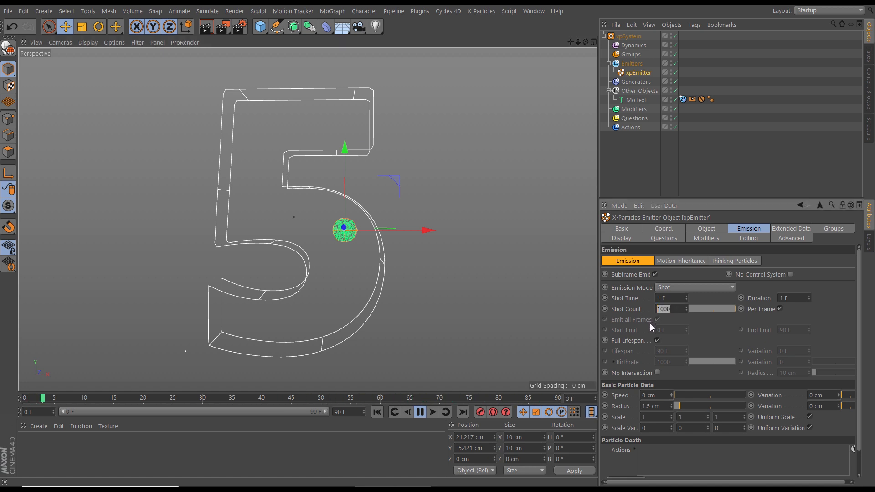
{"action": "key", "text": "Return"}
{"action": "scroll", "coordinate": [364, 260], "scroll_direction": "down", "scroll_amount": 2}
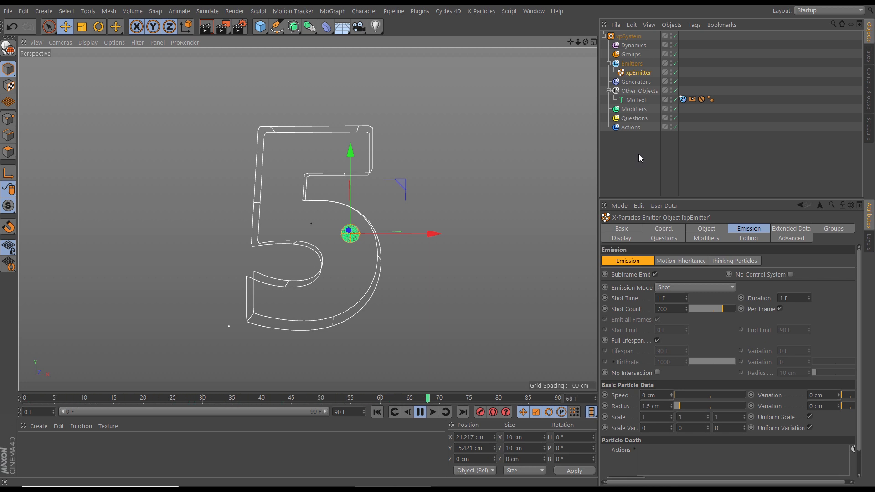
Add an xpFluidFX object to the system's Dynamics folder
{"action": "left_click", "coordinate": [643, 45]}
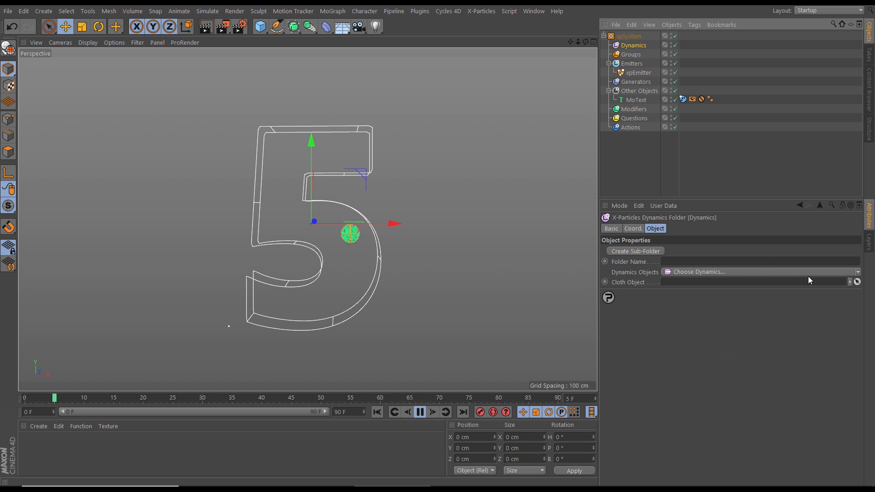
{"action": "left_click", "coordinate": [855, 273]}
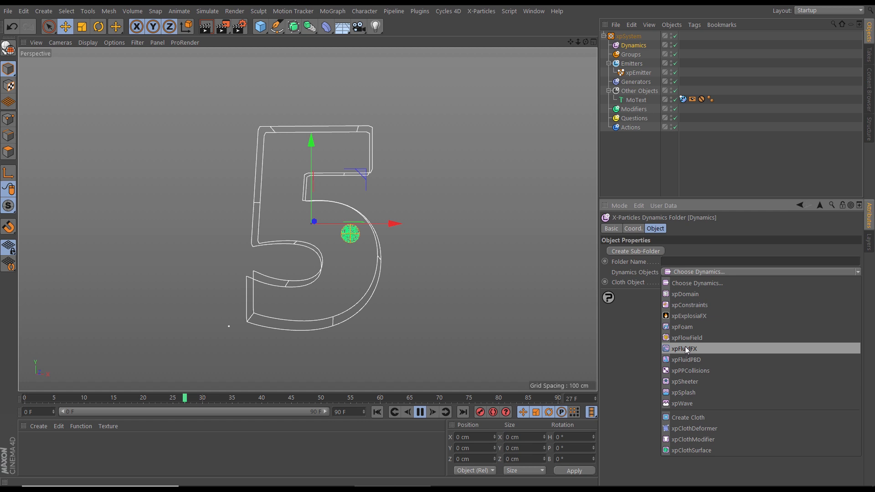
{"action": "left_click", "coordinate": [685, 348]}
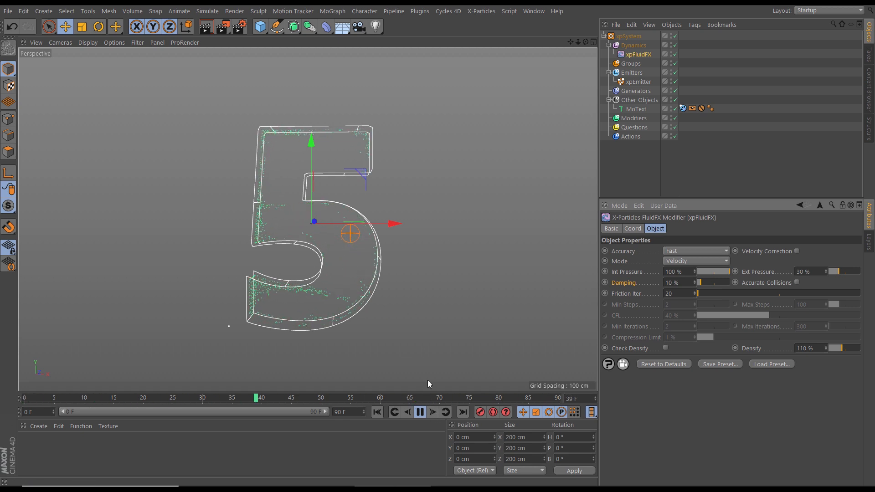
Replay the simulation from the first frame to examine how the fluid particles spread inside the 5
{"action": "left_click", "coordinate": [419, 412]}
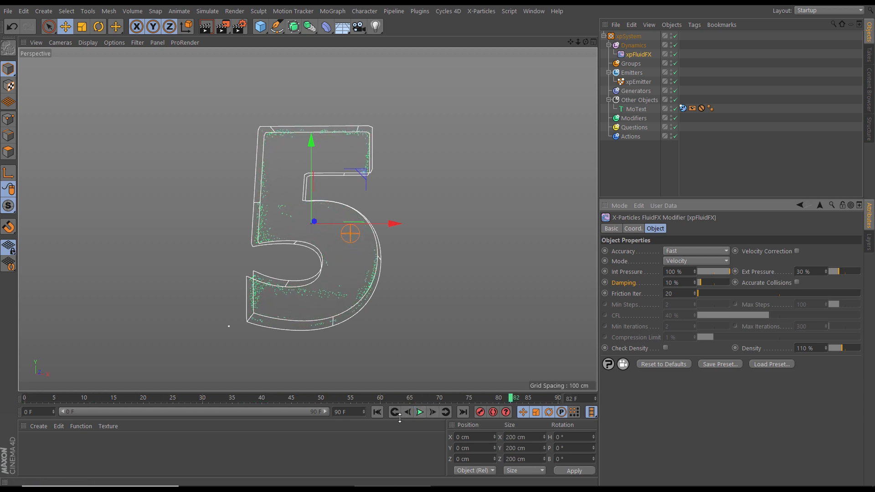
{"action": "left_click", "coordinate": [377, 412]}
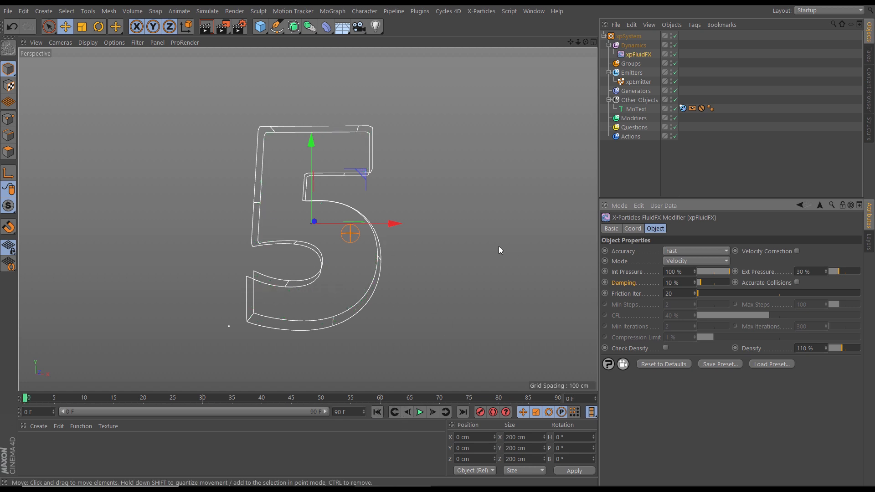
{"action": "left_click_drag", "start_coordinate": [699, 197], "coordinate": [699, 165]}
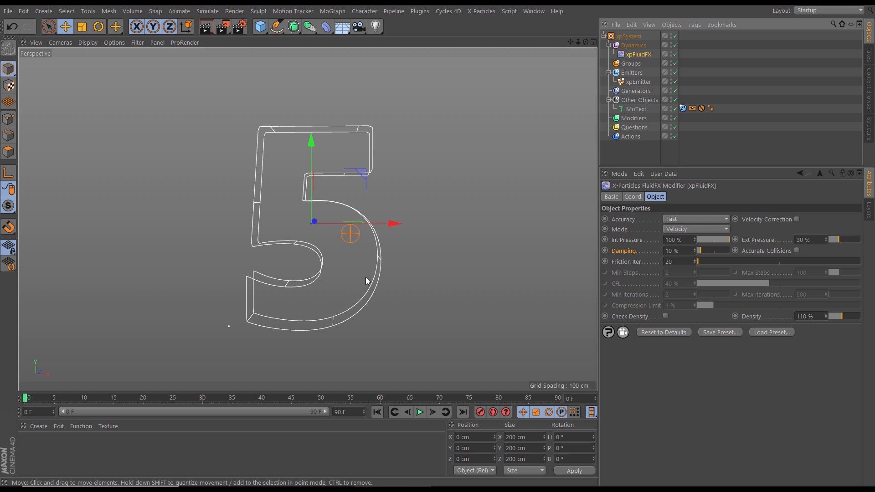
{"action": "left_click", "coordinate": [419, 412]}
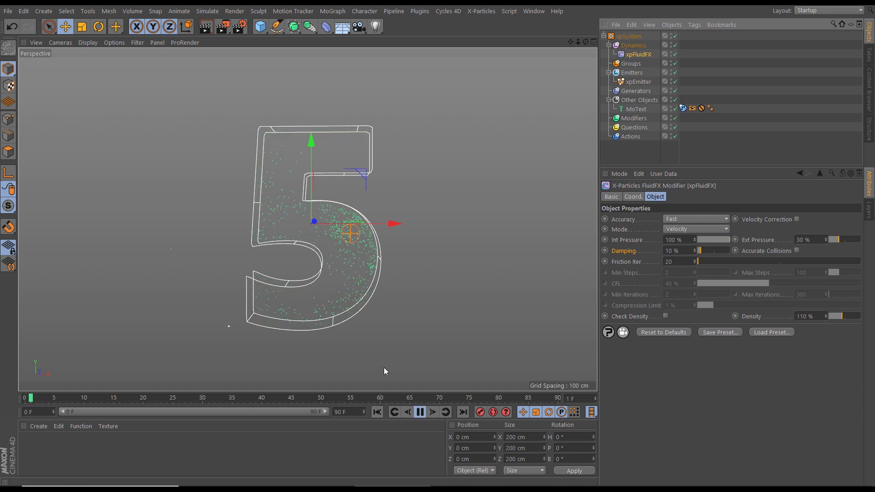
{"action": "left_click", "coordinate": [419, 412]}
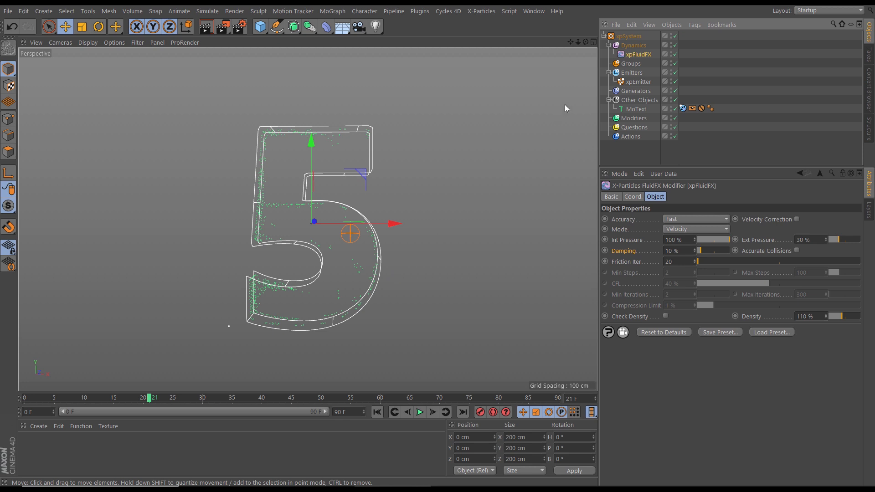
Set the xpEmitter's editor display to Circle (Filled) and enable SSAO in the viewport
{"action": "left_click", "coordinate": [637, 82]}
{"action": "left_click", "coordinate": [622, 206]}
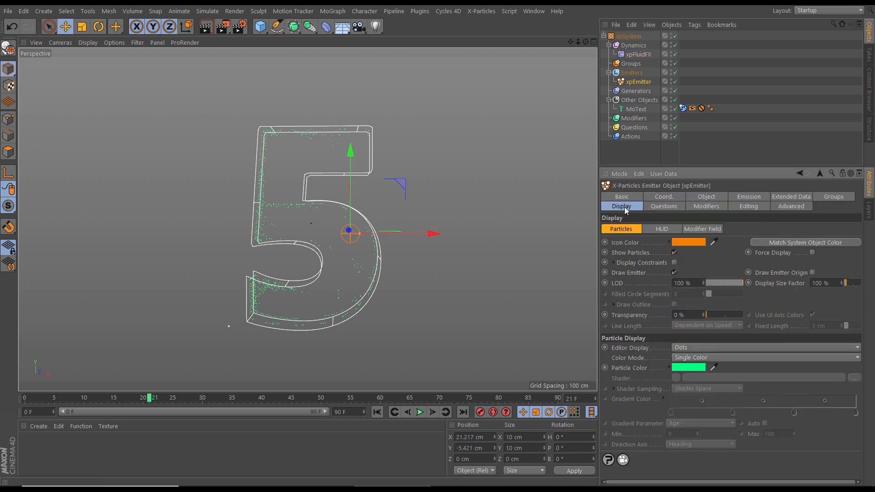
{"action": "left_click", "coordinate": [676, 347]}
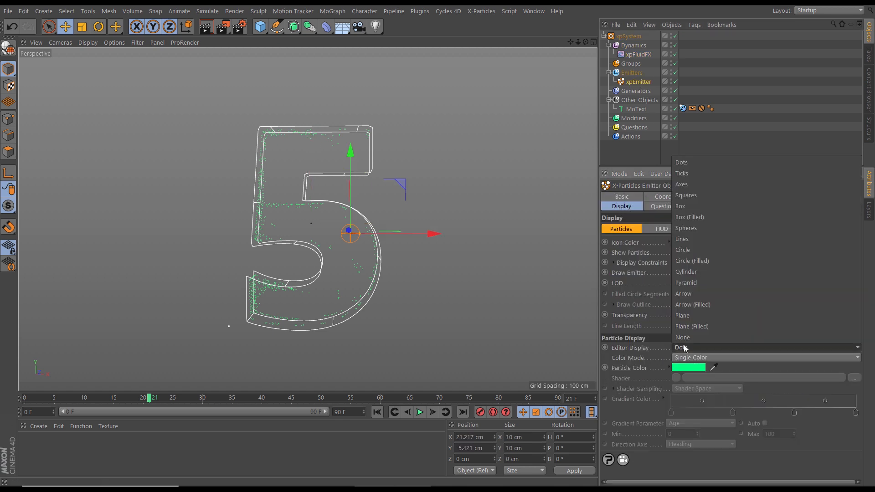
{"action": "left_click", "coordinate": [681, 268]}
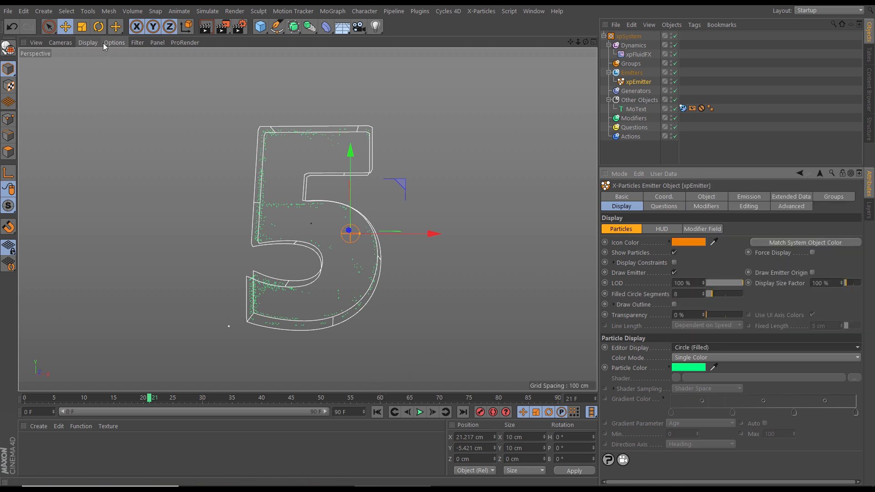
{"action": "left_click", "coordinate": [115, 42]}
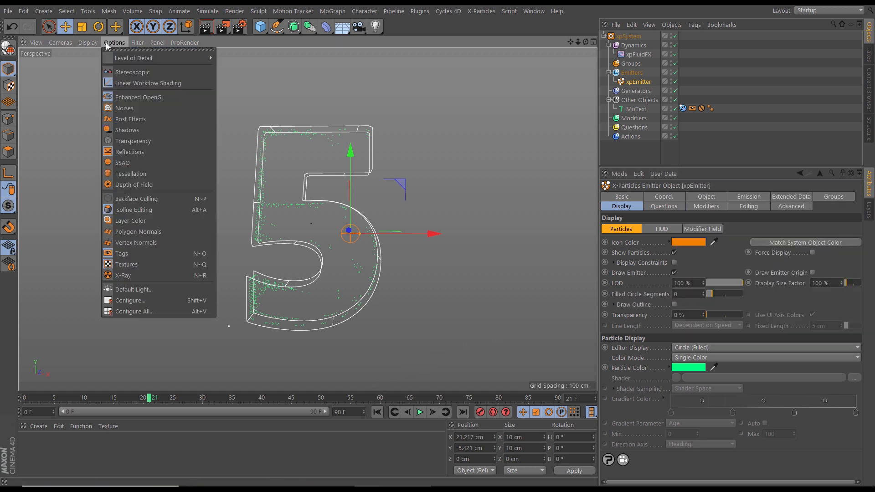
{"action": "left_click", "coordinate": [122, 164]}
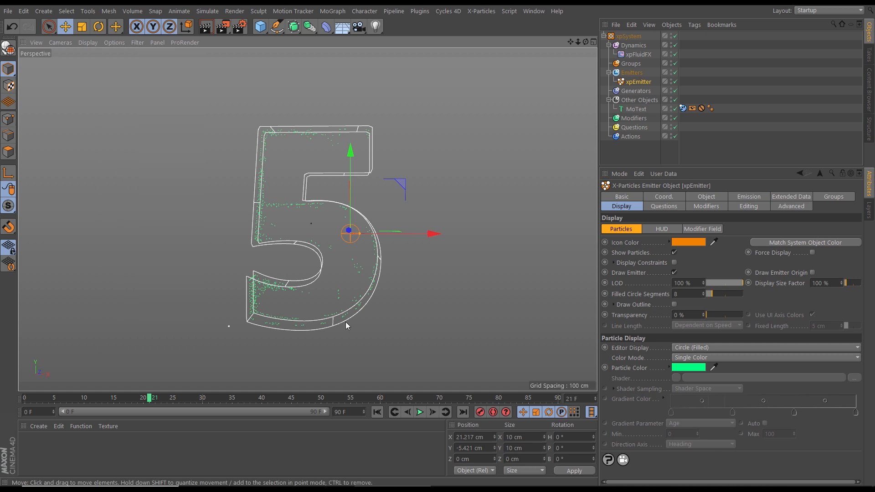
Disable xpFluidFX and advance from the first frame to frame 1 to inspect the particles packed inside the emitter
{"action": "left_click", "coordinate": [675, 54]}
{"action": "left_click", "coordinate": [378, 412]}
{"action": "left_click", "coordinate": [432, 412]}
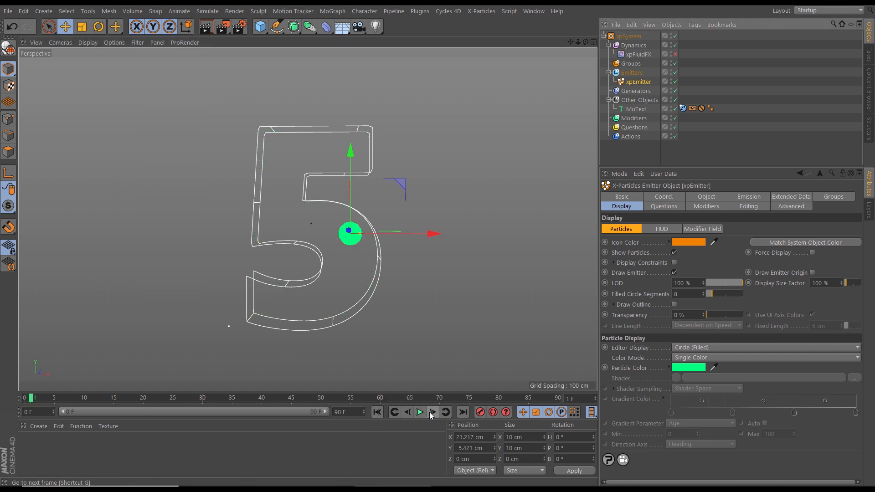
{"action": "scroll", "coordinate": [433, 231], "scroll_direction": "up", "scroll_amount": 8}
{"action": "left_click_drag", "start_coordinate": [449, 224], "coordinate": [371, 233], "text": "alt"}
{"action": "scroll", "coordinate": [355, 256], "scroll_direction": "down", "scroll_amount": 10}
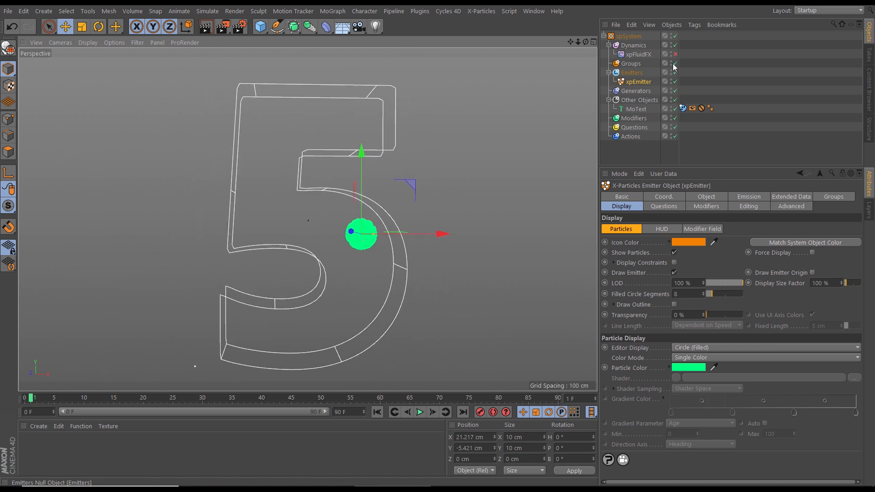
Play the fluid simulation from the first frame to examine how the filled-circle particles spread inside the 5
{"action": "left_click", "coordinate": [377, 412]}
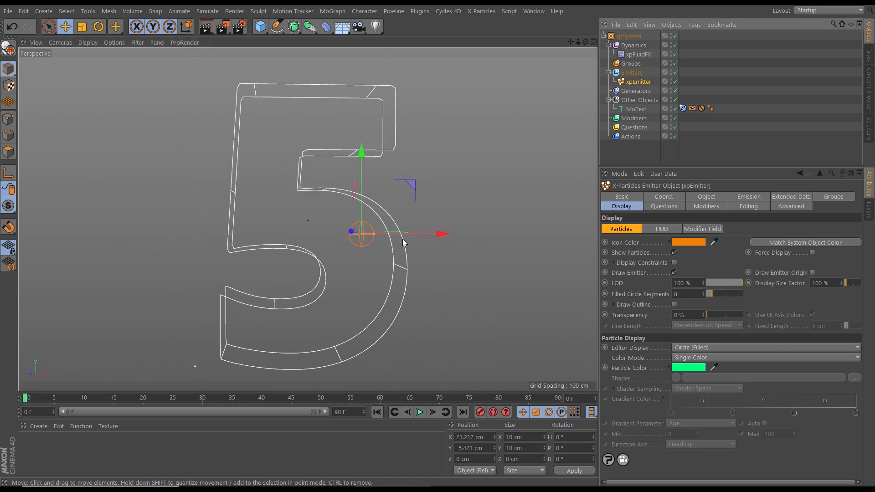
{"action": "left_click", "coordinate": [419, 412]}
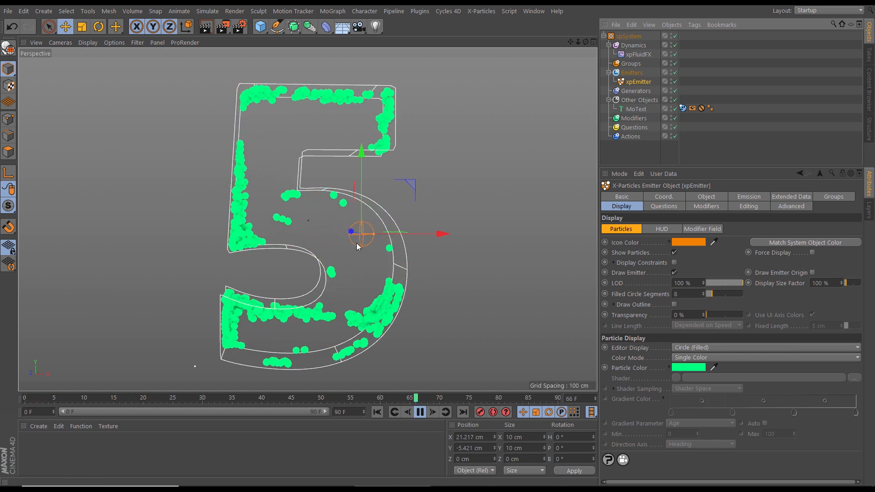
{"action": "left_click", "coordinate": [420, 412]}
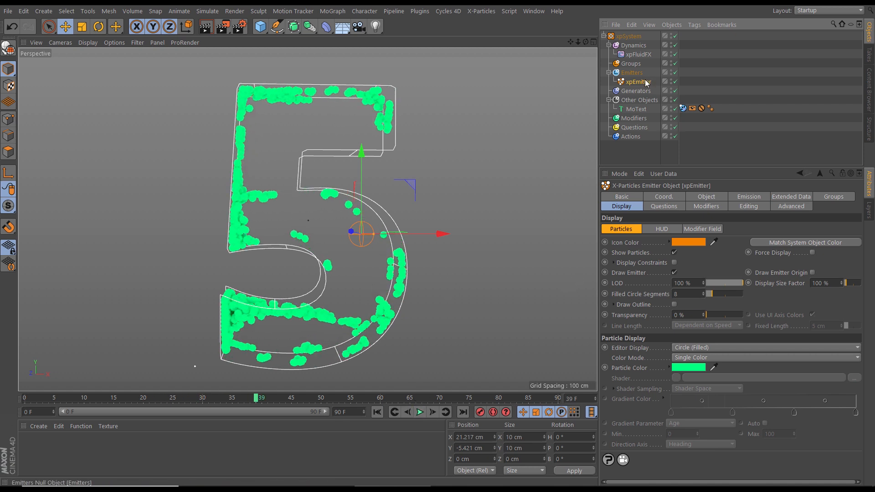
Set the xpEmitter's emission mode to Hexagonal and turn off Emit all Frames
{"action": "left_click_drag", "start_coordinate": [714, 167], "coordinate": [711, 114]}
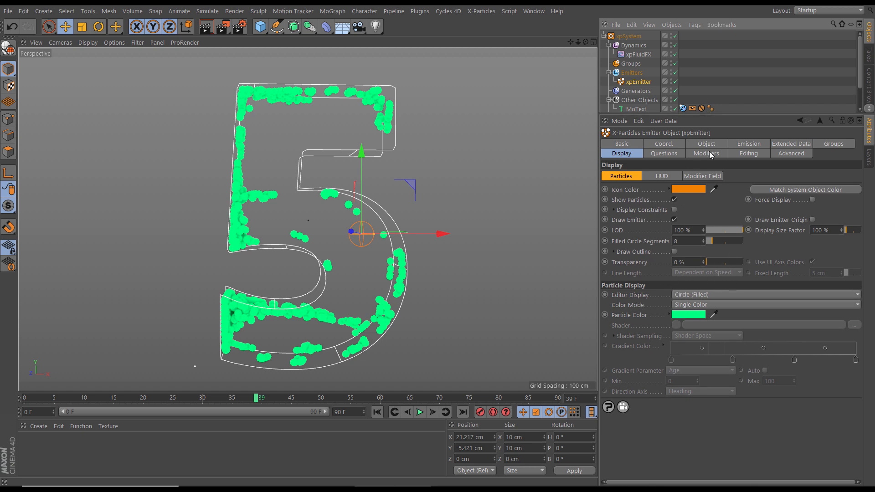
{"action": "left_click", "coordinate": [747, 143]}
{"action": "left_click", "coordinate": [669, 203]}
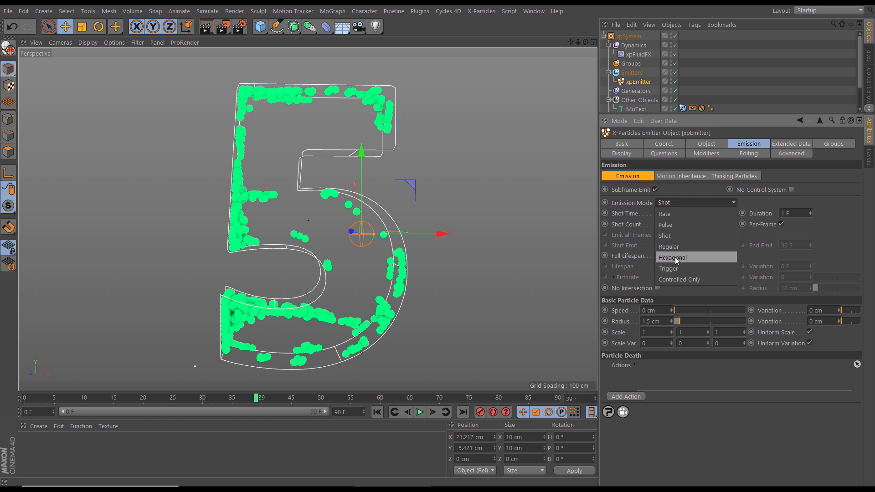
{"action": "left_click", "coordinate": [670, 258]}
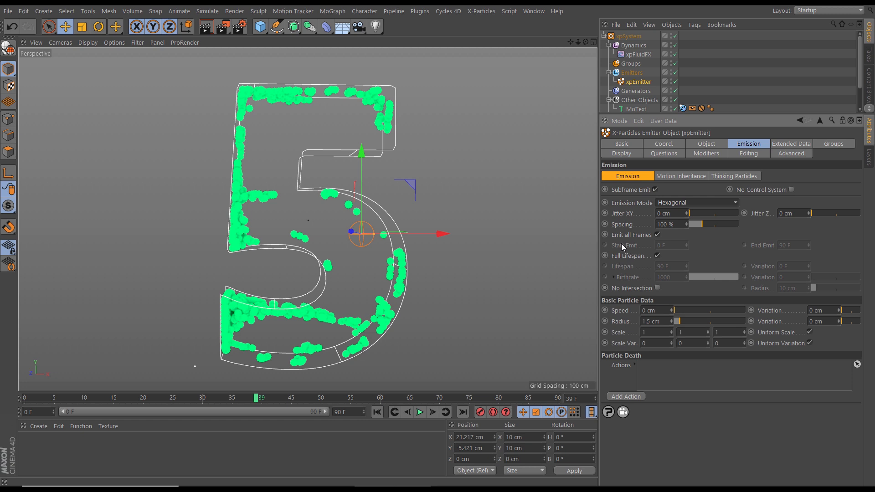
{"action": "left_click", "coordinate": [658, 235]}
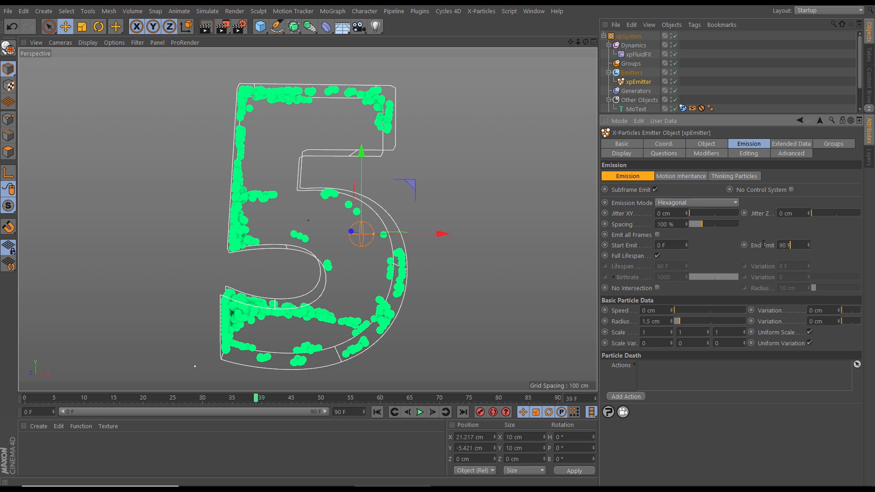
Advance to frame 1 and examine the hexagonal particle arrangement up close from several angles
{"action": "left_click", "coordinate": [377, 412]}
{"action": "left_click", "coordinate": [431, 413]}
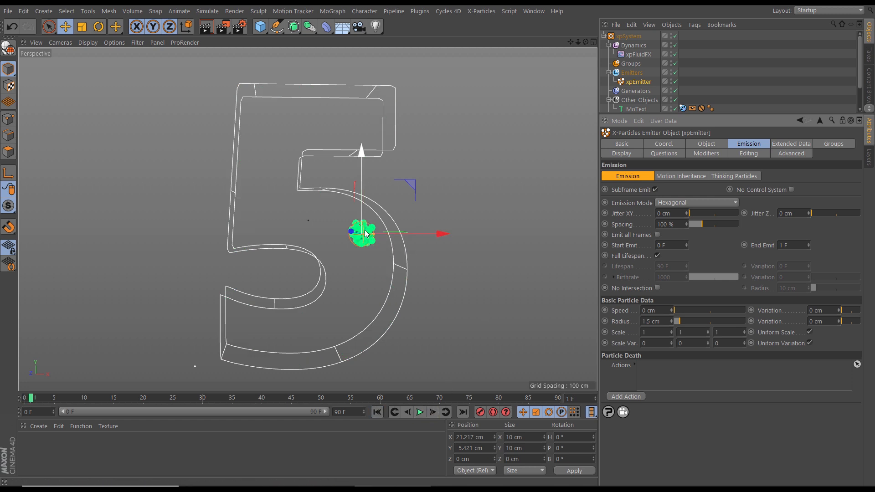
{"action": "scroll", "coordinate": [370, 237], "scroll_direction": "up", "scroll_amount": 10}
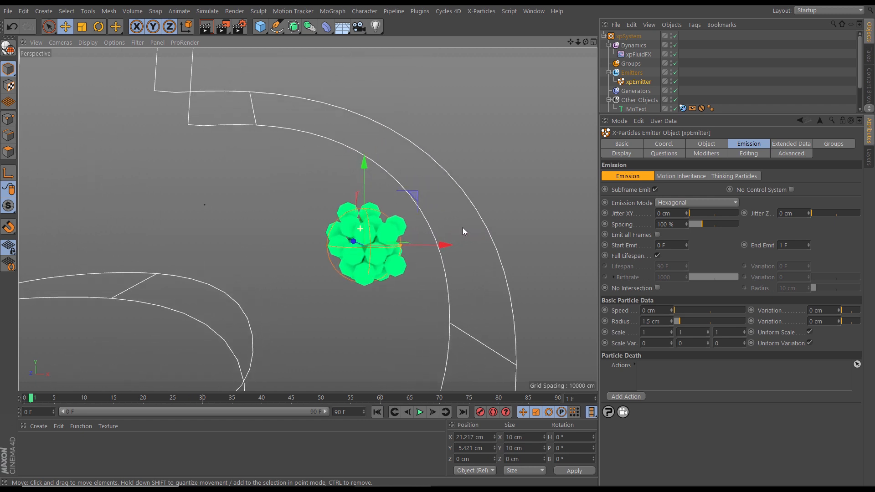
{"action": "left_click_drag", "start_coordinate": [407, 245], "coordinate": [460, 242], "text": "alt"}
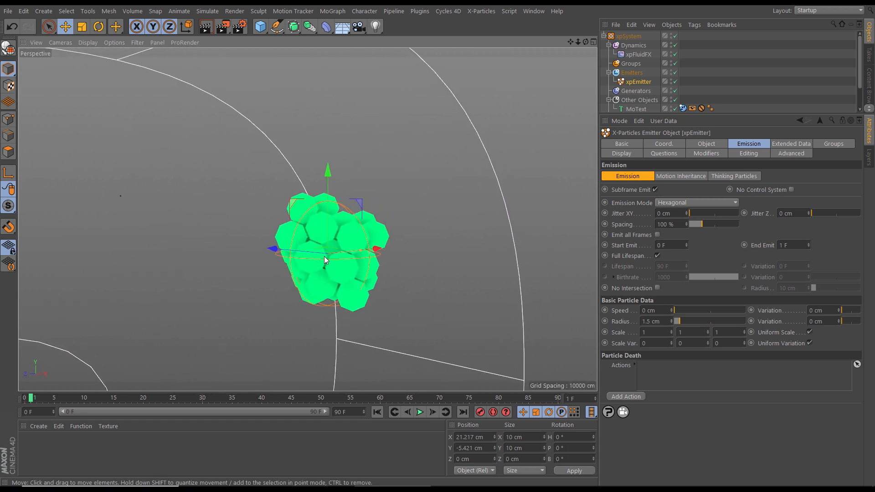
{"action": "right_click_drag", "start_coordinate": [326, 257], "coordinate": [369, 256], "text": "alt"}
{"action": "mouse_move", "coordinate": [370, 258]}
{"action": "left_mouse_down", "text": "alt"}
{"action": "mouse_move", "coordinate": [354, 255]}
{"action": "mouse_move", "coordinate": [508, 259]}
{"action": "mouse_move", "coordinate": [392, 262]}
{"action": "mouse_move", "coordinate": [278, 234]}
{"action": "mouse_move", "coordinate": [387, 259]}
{"action": "left_mouse_up", "text": "alt"}
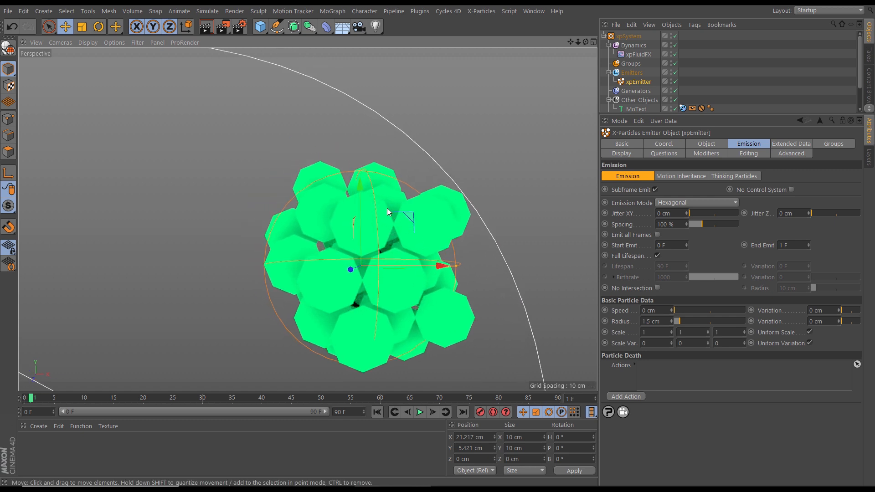
{"action": "scroll", "coordinate": [378, 248], "scroll_direction": "down", "scroll_amount": 3}
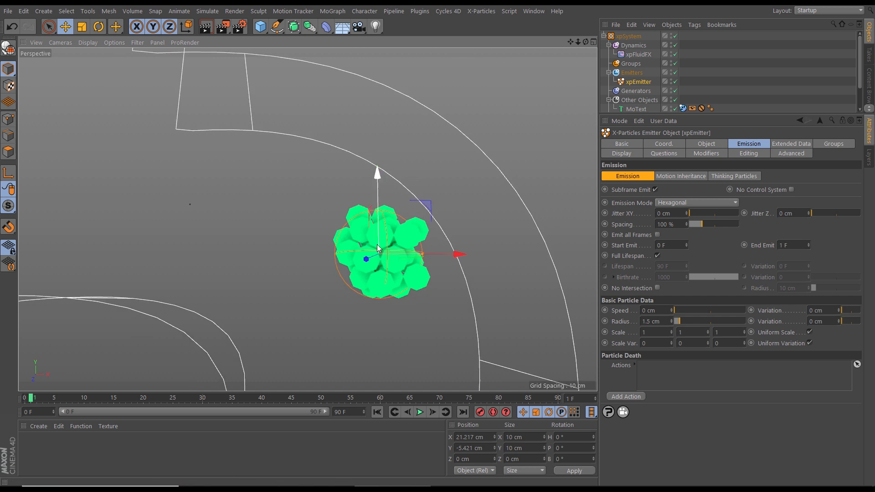
{"action": "scroll", "coordinate": [384, 253], "scroll_direction": "up", "scroll_amount": 3}
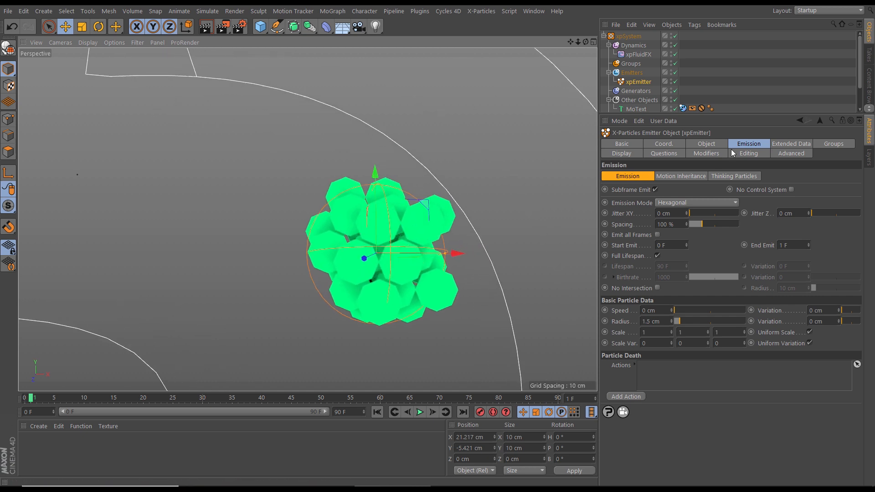
Set the xpEmitter's editor display to Circle and advance from the first frame to frame 1
{"action": "left_click", "coordinate": [633, 154]}
{"action": "left_click", "coordinate": [687, 296]}
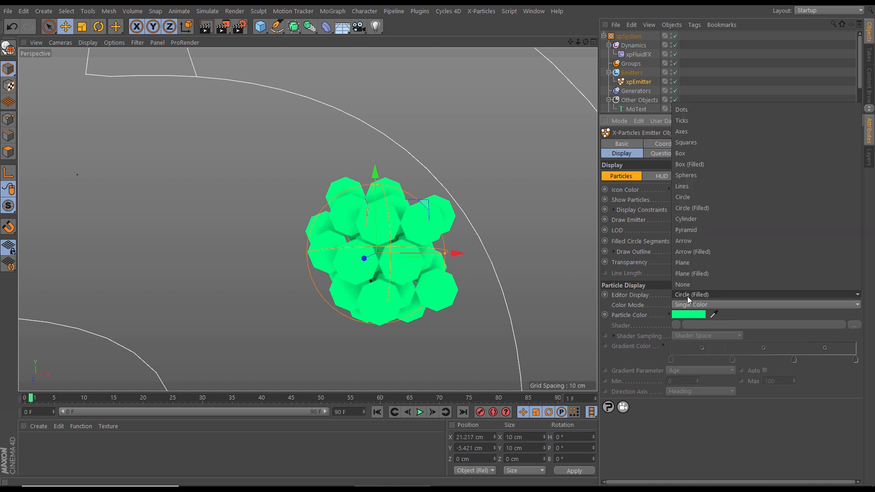
{"action": "left_click", "coordinate": [681, 218]}
{"action": "left_click", "coordinate": [378, 412]}
{"action": "left_click", "coordinate": [432, 412]}
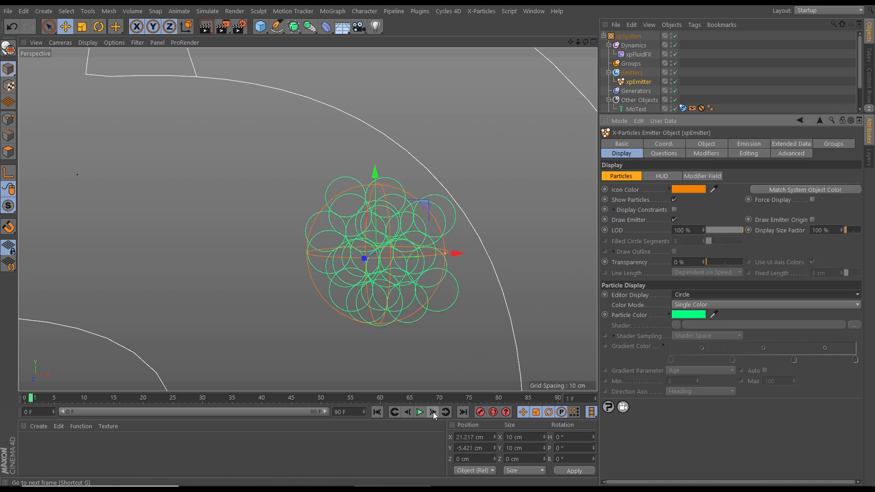
Examine the outlined hexagonal particle packing from several angles and play the simulation from the first frame
{"action": "right_click_drag", "start_coordinate": [352, 211], "coordinate": [393, 214], "text": "alt"}
{"action": "left_click_drag", "start_coordinate": [362, 208], "coordinate": [409, 236], "text": "alt"}
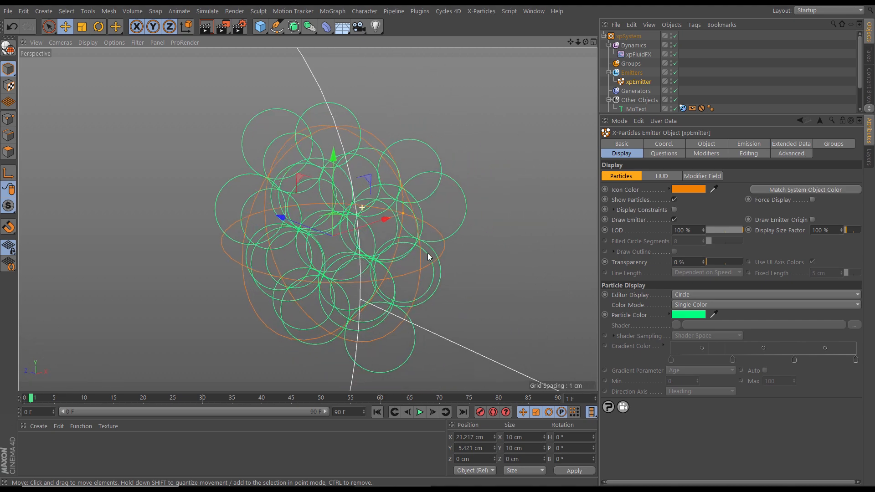
{"action": "right_click_drag", "start_coordinate": [409, 236], "coordinate": [317, 253], "text": "alt"}
{"action": "left_click_drag", "start_coordinate": [317, 252], "coordinate": [355, 249], "text": "alt"}
{"action": "right_click_drag", "start_coordinate": [355, 249], "coordinate": [384, 248], "text": "alt"}
{"action": "left_click_drag", "start_coordinate": [384, 247], "coordinate": [376, 242], "text": "alt"}
{"action": "right_click_drag", "start_coordinate": [376, 241], "coordinate": [367, 253], "text": "alt"}
{"action": "key", "text": "h"}
{"action": "left_click", "coordinate": [377, 412]}
{"action": "left_click", "coordinate": [420, 412]}
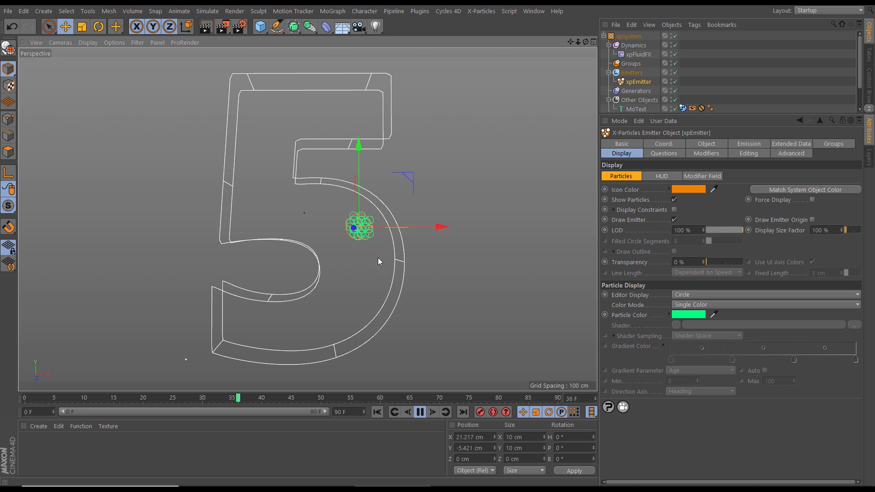
Set the xpEmitter's emission mode to Regular
{"action": "left_click", "coordinate": [738, 144]}
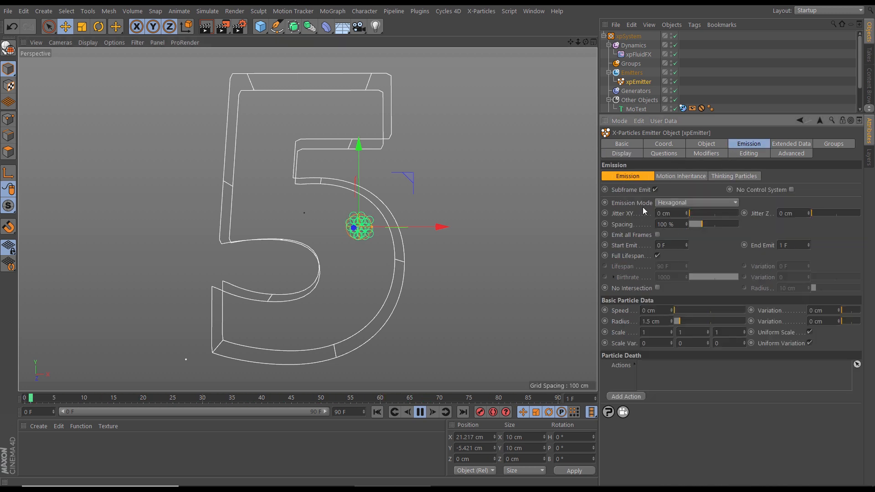
{"action": "left_click", "coordinate": [668, 203]}
{"action": "left_click", "coordinate": [672, 246]}
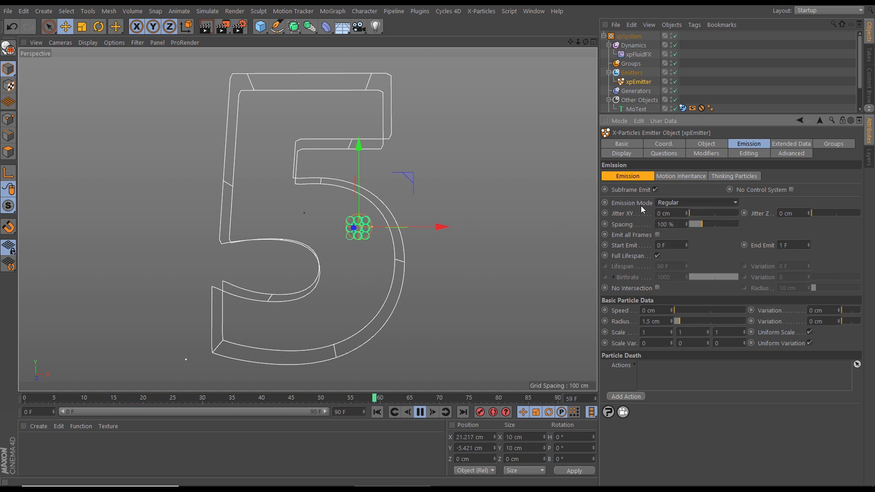
Examine the regular grid of emitted particles from different angles and distances while the simulation plays
{"action": "right_click_drag", "start_coordinate": [353, 228], "coordinate": [432, 227], "text": "alt"}
{"action": "left_click_drag", "start_coordinate": [387, 221], "coordinate": [414, 184], "text": "alt"}
{"action": "scroll", "coordinate": [412, 218], "scroll_direction": "up", "scroll_amount": 3}
{"action": "scroll", "coordinate": [443, 221], "scroll_direction": "down", "scroll_amount": 5}
{"action": "middle_click_drag", "start_coordinate": [428, 240], "coordinate": [368, 228], "text": "alt"}
{"action": "scroll", "coordinate": [377, 235], "scroll_direction": "down", "scroll_amount": 4}
{"action": "scroll", "coordinate": [378, 238], "scroll_direction": "down", "scroll_amount": 3}
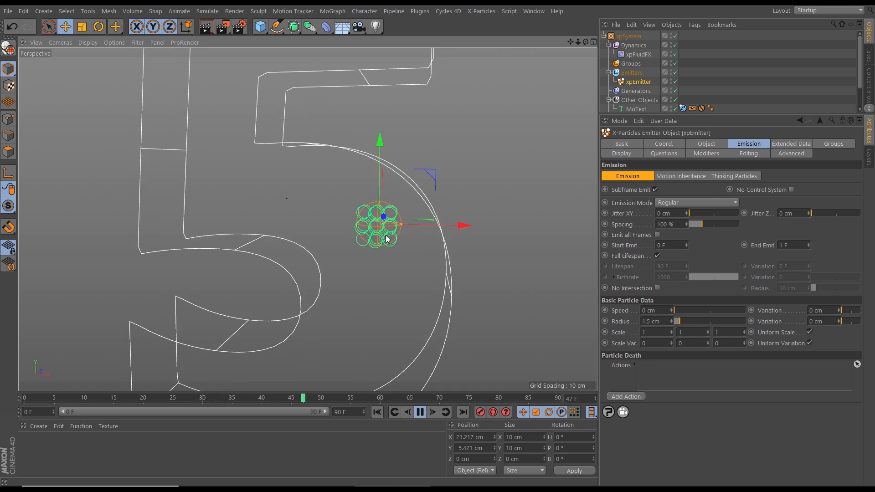
{"action": "scroll", "coordinate": [383, 242], "scroll_direction": "down", "scroll_amount": 4}
{"action": "scroll", "coordinate": [382, 242], "scroll_direction": "down", "scroll_amount": 1}
{"action": "scroll", "coordinate": [360, 230], "scroll_direction": "down", "scroll_amount": 1}
{"action": "scroll", "coordinate": [363, 233], "scroll_direction": "down", "scroll_amount": 1}
{"action": "scroll", "coordinate": [367, 231], "scroll_direction": "up", "scroll_amount": 2}
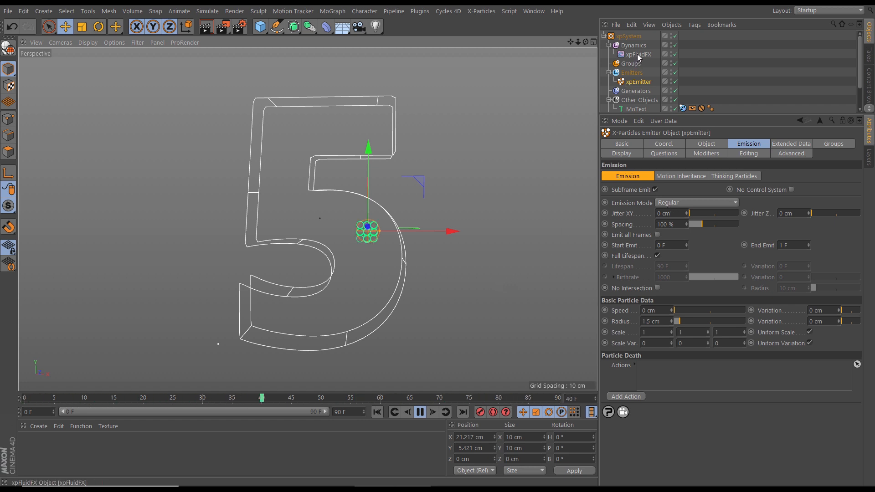
Set the xpEmitter's emission mode back to Shot and replay the simulation from the first frame
{"action": "left_click", "coordinate": [419, 413]}
{"action": "left_click", "coordinate": [389, 412]}
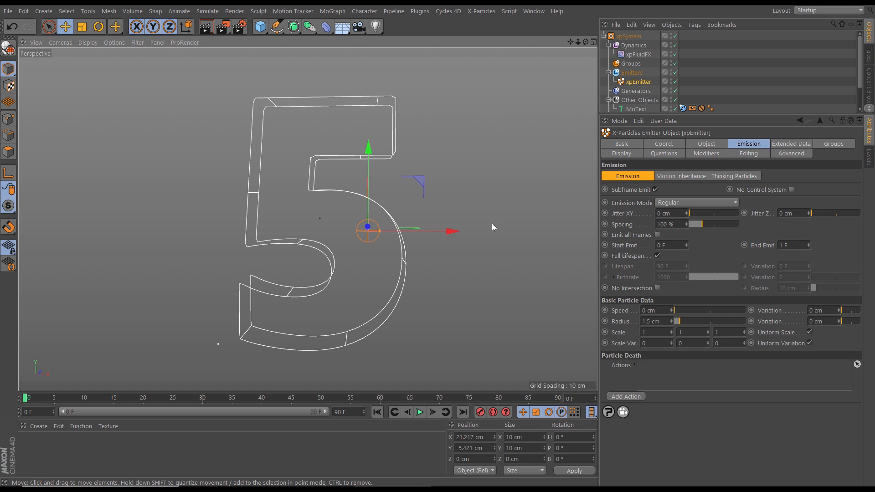
{"action": "left_click", "coordinate": [661, 204]}
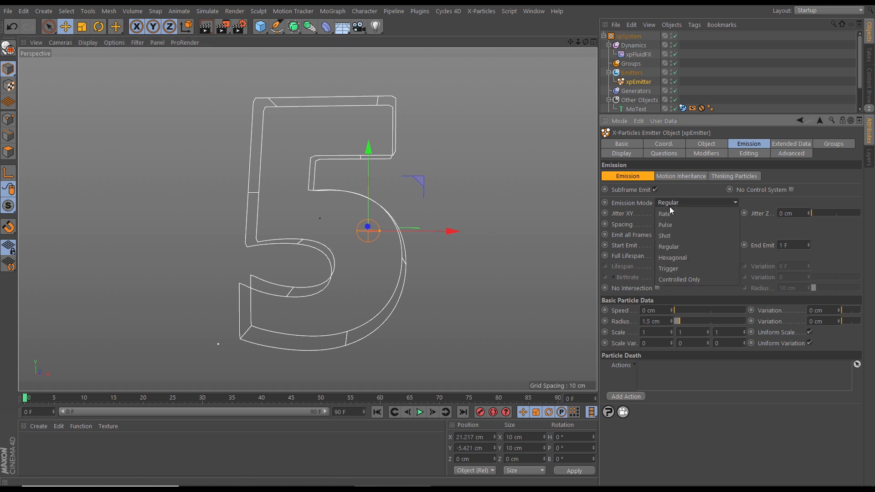
{"action": "left_click", "coordinate": [667, 231]}
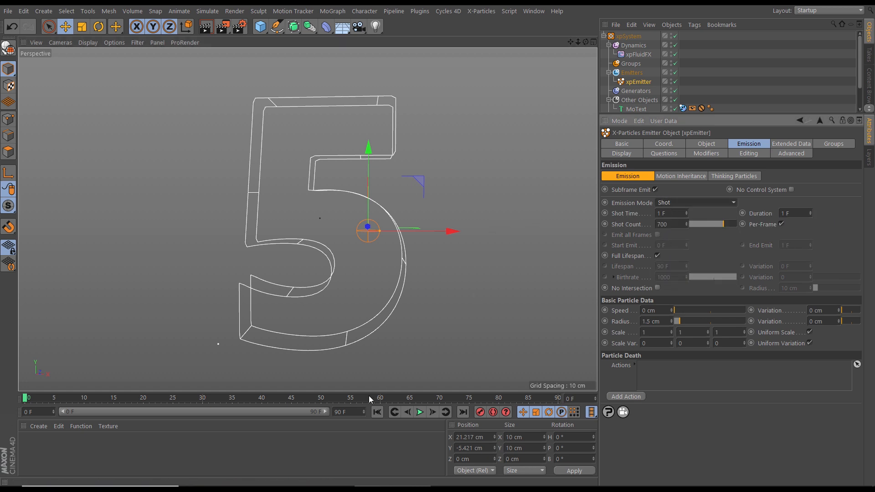
{"action": "left_click", "coordinate": [420, 412]}
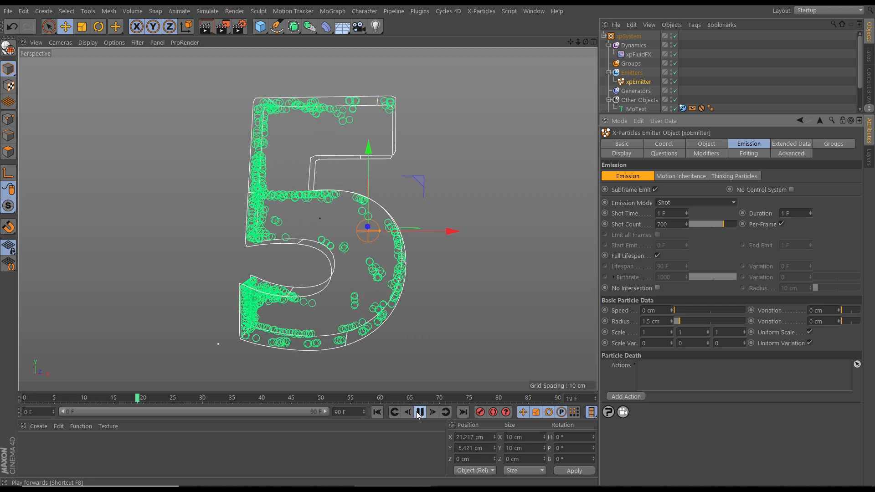
{"action": "scroll", "coordinate": [361, 239], "scroll_direction": "down", "scroll_amount": 4}
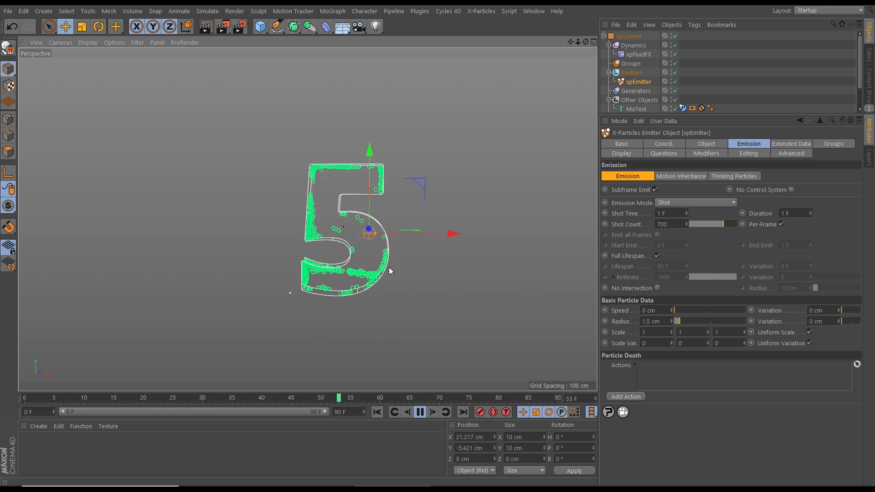
{"action": "scroll", "coordinate": [362, 246], "scroll_direction": "up", "scroll_amount": 1}
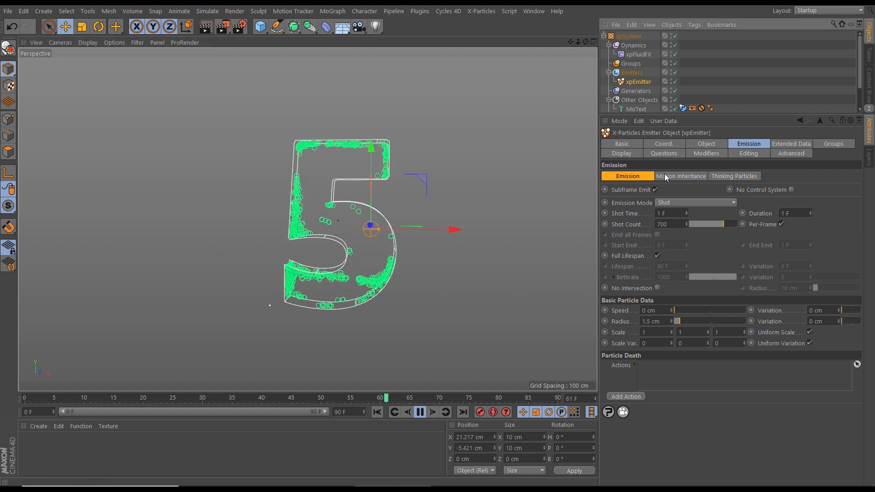
Set the xpEmitter's editor display to Dots and check the playing particles inside the 5
{"action": "left_click", "coordinate": [629, 153]}
{"action": "left_click", "coordinate": [677, 295]}
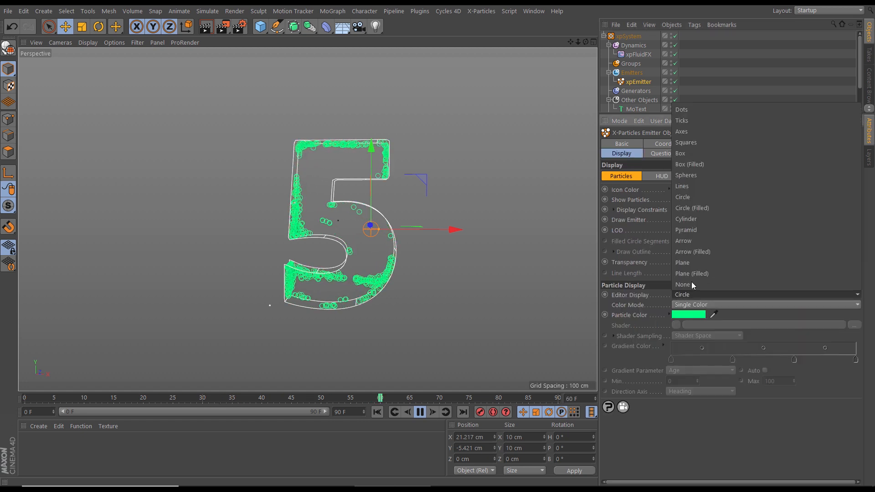
{"action": "left_click", "coordinate": [689, 114]}
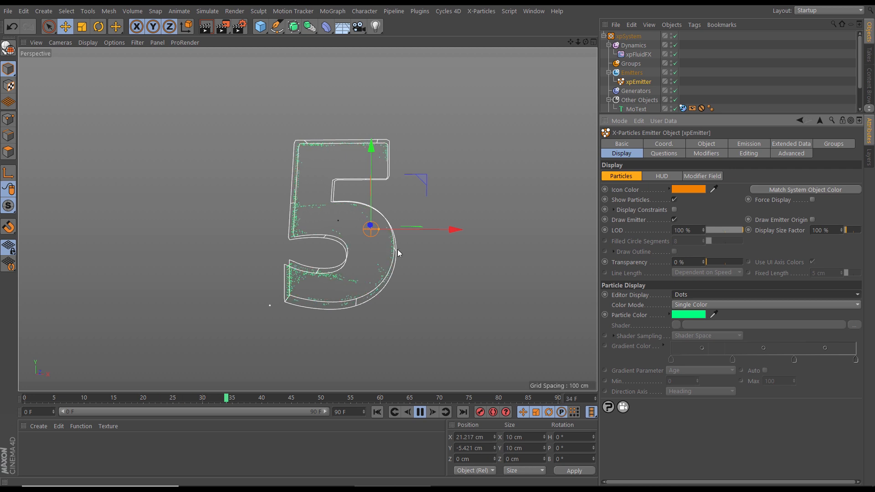
{"action": "middle_click_drag", "start_coordinate": [368, 259], "coordinate": [357, 261], "text": "alt"}
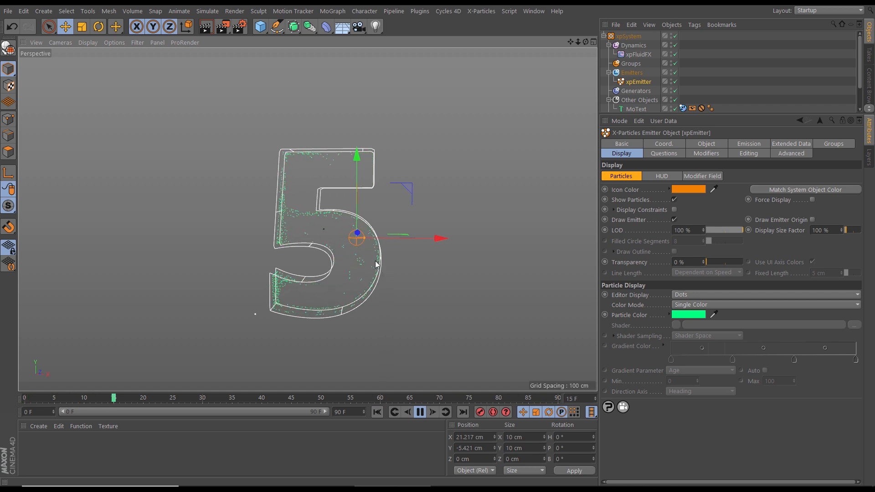
{"action": "scroll", "coordinate": [369, 255], "scroll_direction": "up", "scroll_amount": 2}
{"action": "left_click_drag", "start_coordinate": [365, 257], "coordinate": [374, 261], "text": "alt"}
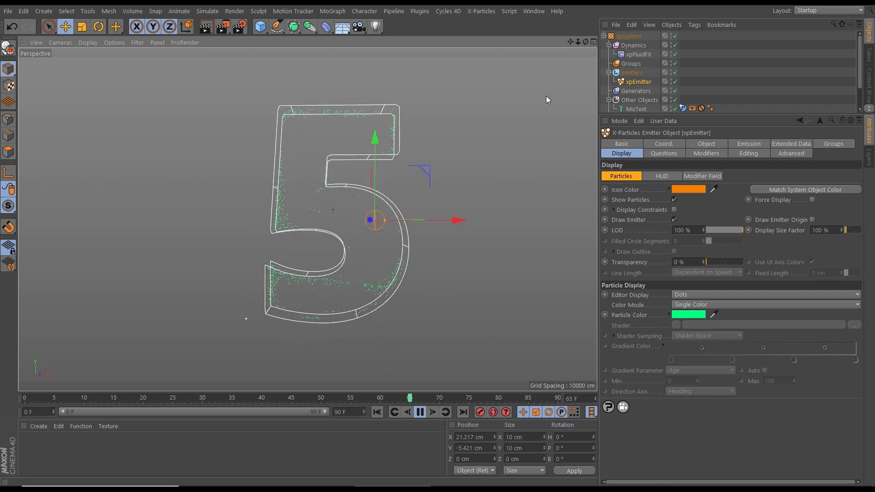
Select the xpFluidFX object and review its object properties and the available Accuracy options
{"action": "left_click", "coordinate": [639, 55]}
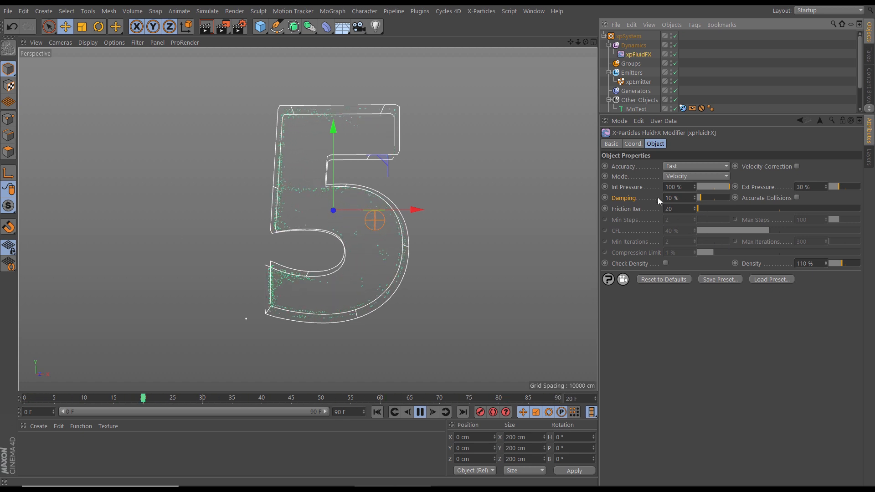
{"action": "left_click", "coordinate": [674, 168]}
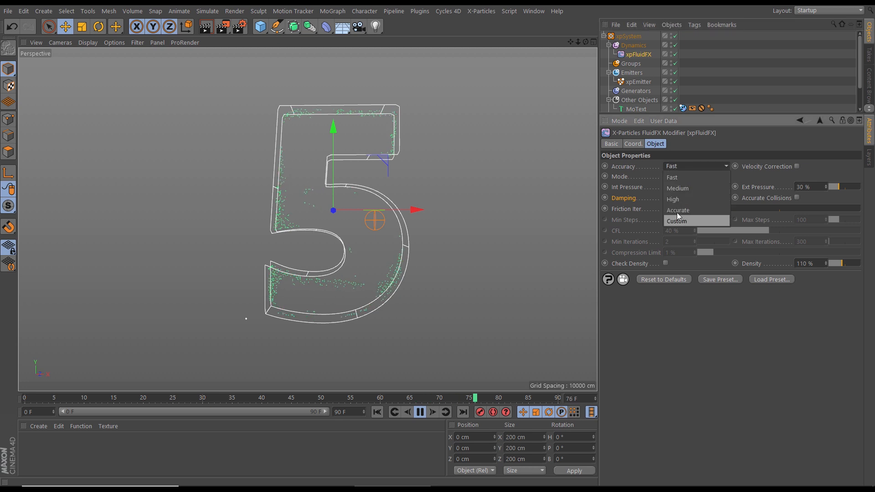
{"action": "left_click", "coordinate": [680, 166]}
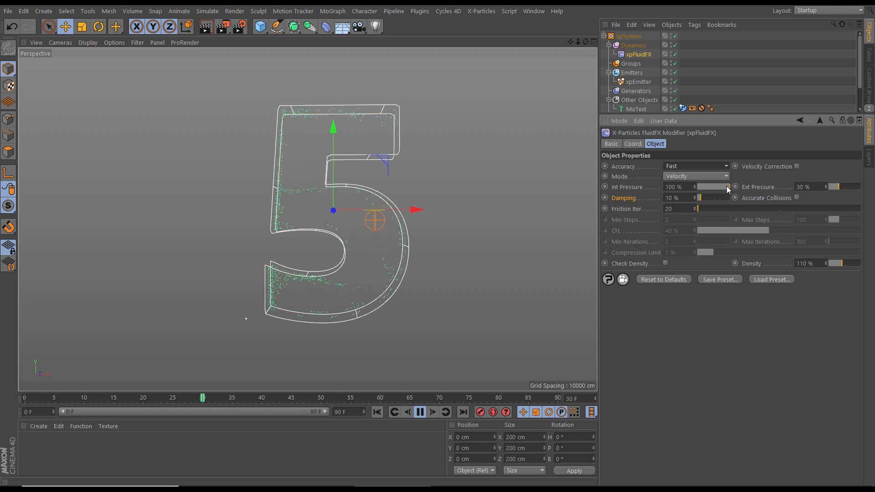
Set the xpFluidFX internal pressure to 34 %, external pressure to 0 % and damping to 57 %
{"action": "left_click_drag", "start_coordinate": [726, 186], "coordinate": [713, 188]}
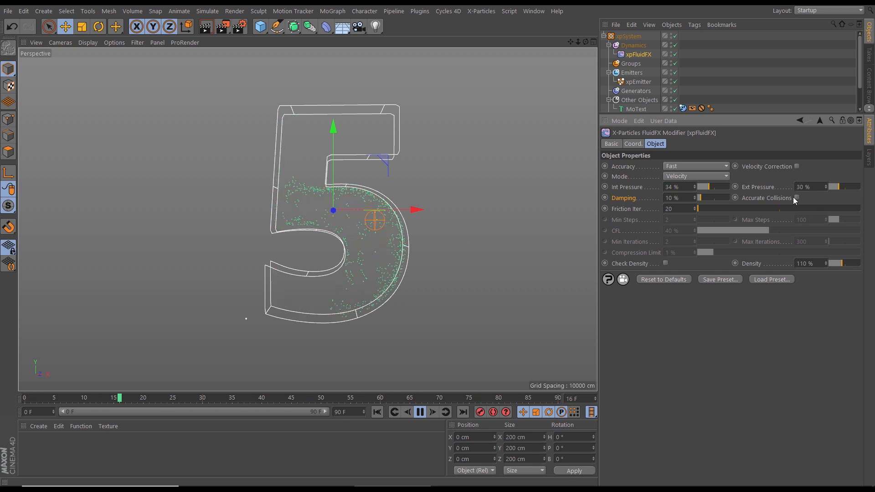
{"action": "left_click_drag", "start_coordinate": [838, 187], "coordinate": [819, 188]}
{"action": "left_click_drag", "start_coordinate": [707, 198], "coordinate": [725, 199]}
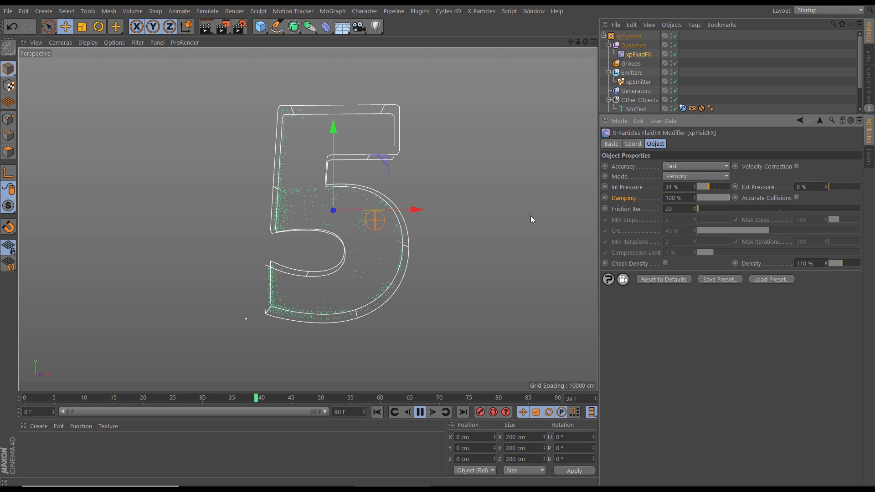
{"action": "left_click_drag", "start_coordinate": [725, 198], "coordinate": [716, 198]}
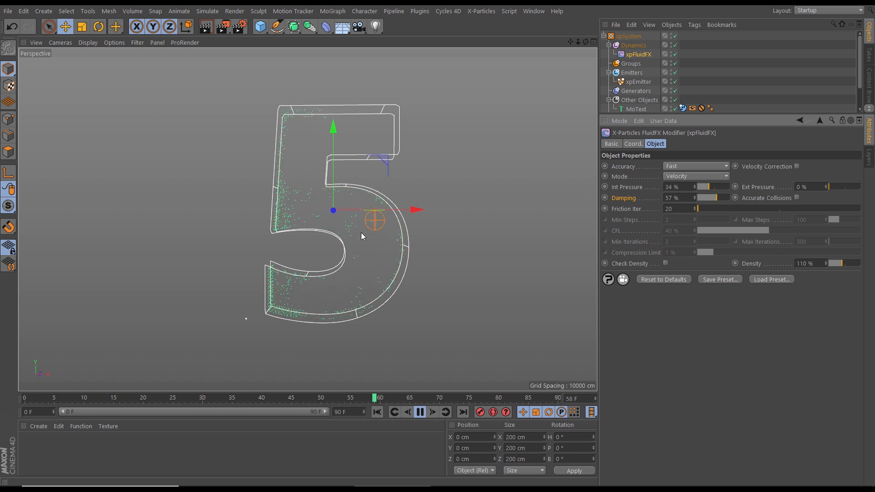
{"action": "right_click_drag", "start_coordinate": [406, 250], "coordinate": [383, 256], "text": "alt"}
{"action": "left_click_drag", "start_coordinate": [383, 256], "coordinate": [464, 267], "text": "alt"}
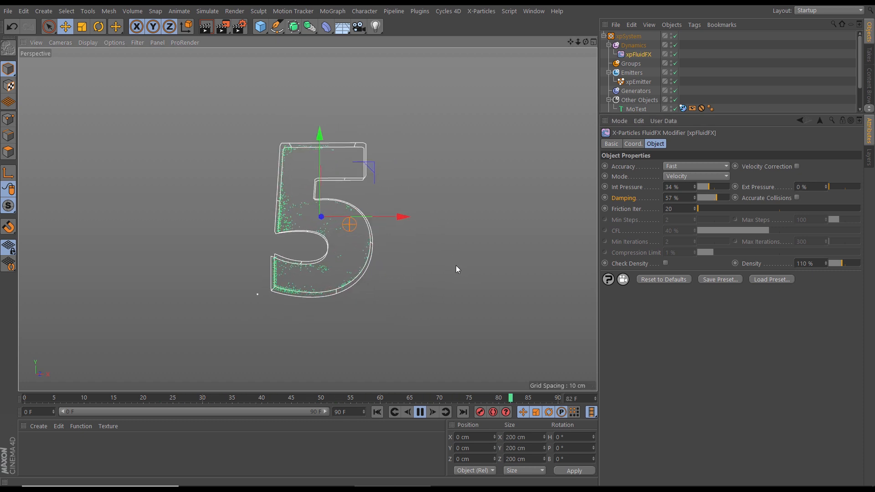
Rename the xpEmitter object as xpEmitter_Blue
{"action": "left_click_drag", "start_coordinate": [720, 115], "coordinate": [698, 271]}
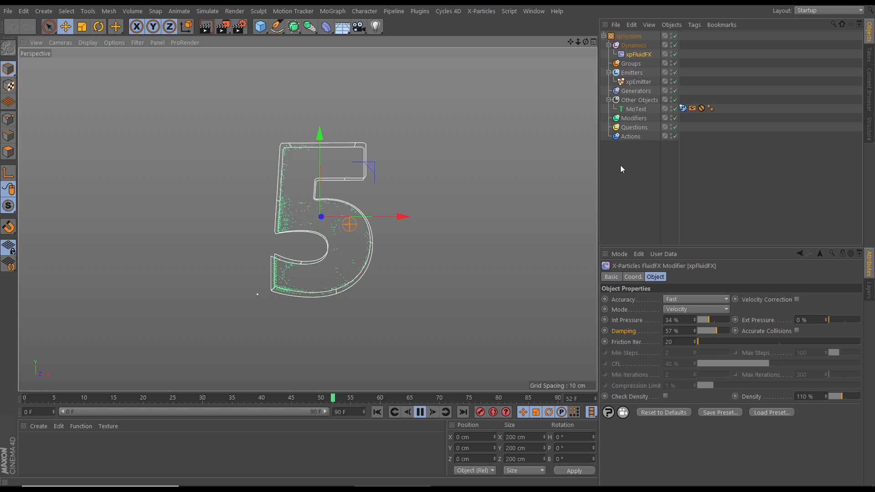
{"action": "left_click", "coordinate": [639, 82]}
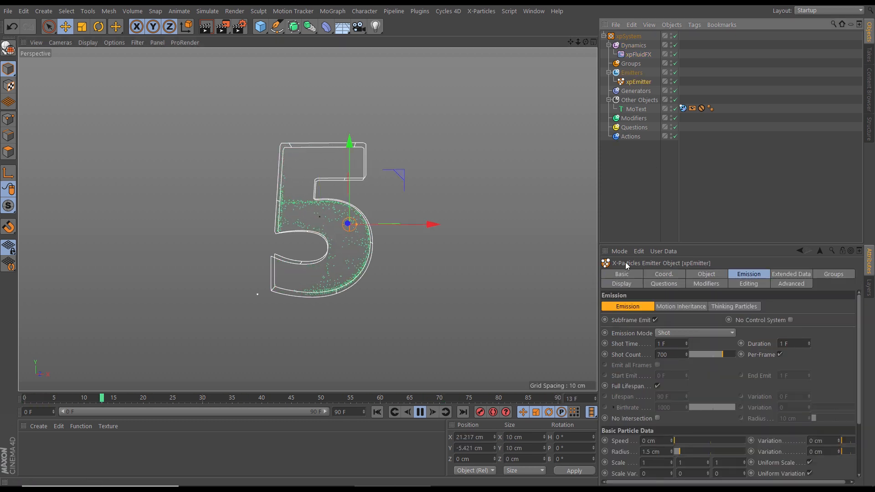
{"action": "left_click", "coordinate": [621, 274]}
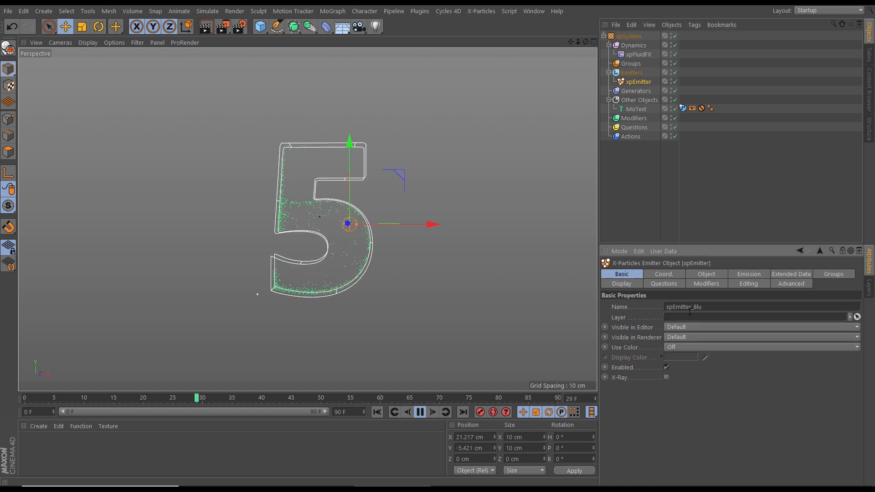
{"action": "key", "text": "Return"}
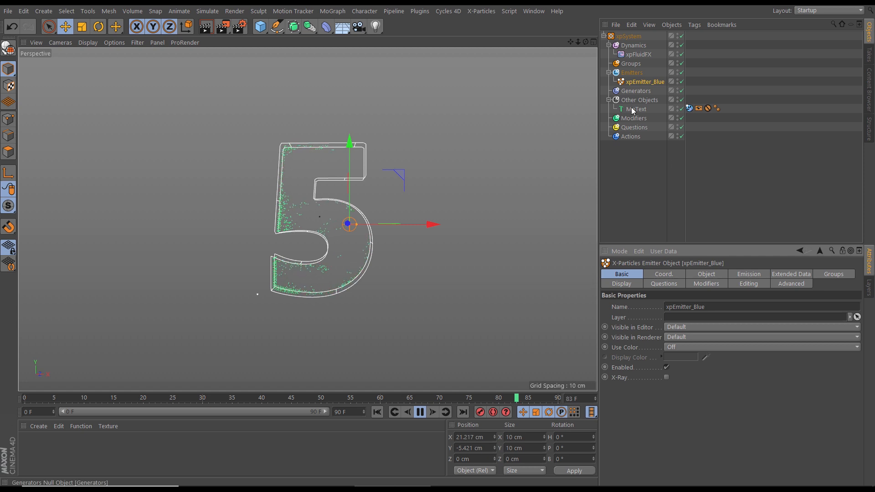
Set xpEmitter_Blue's particle colour to a light blue with hue 188° and saturation 98 %, and match its icon colour
{"action": "left_click", "coordinate": [621, 283]}
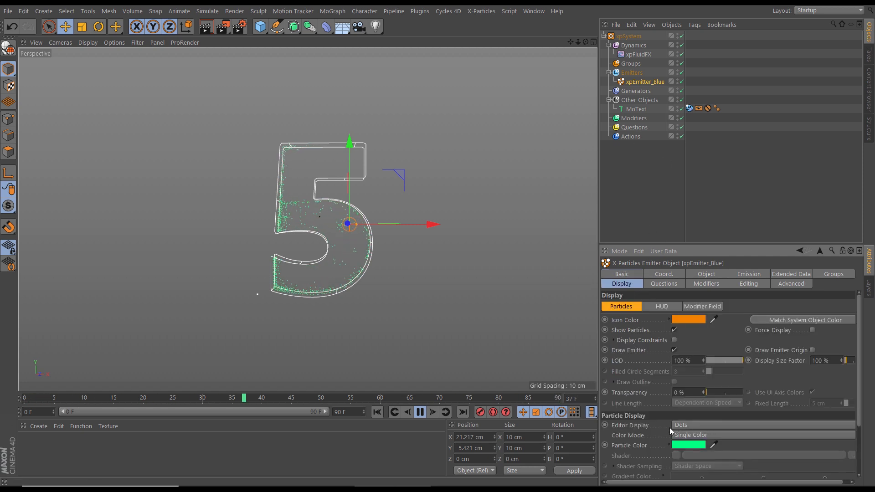
{"action": "left_click", "coordinate": [688, 444]}
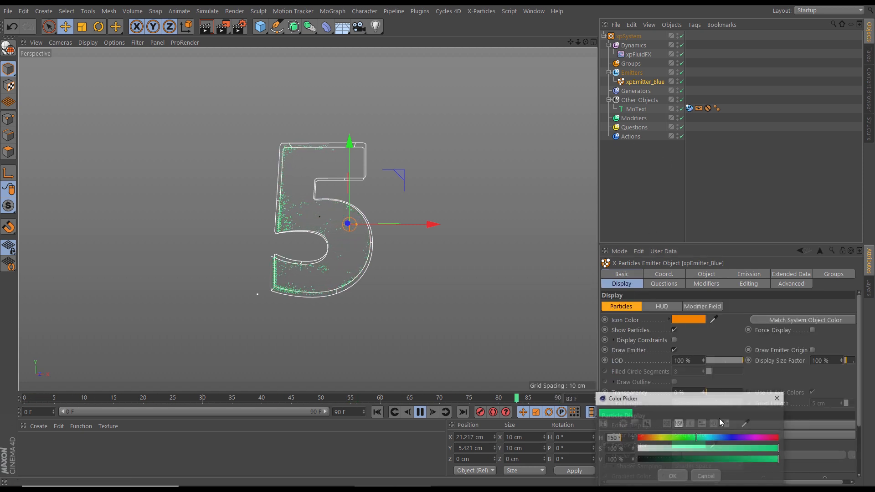
{"action": "left_click_drag", "start_coordinate": [713, 436], "coordinate": [717, 438]}
{"action": "left_click_drag", "start_coordinate": [773, 450], "coordinate": [776, 451]}
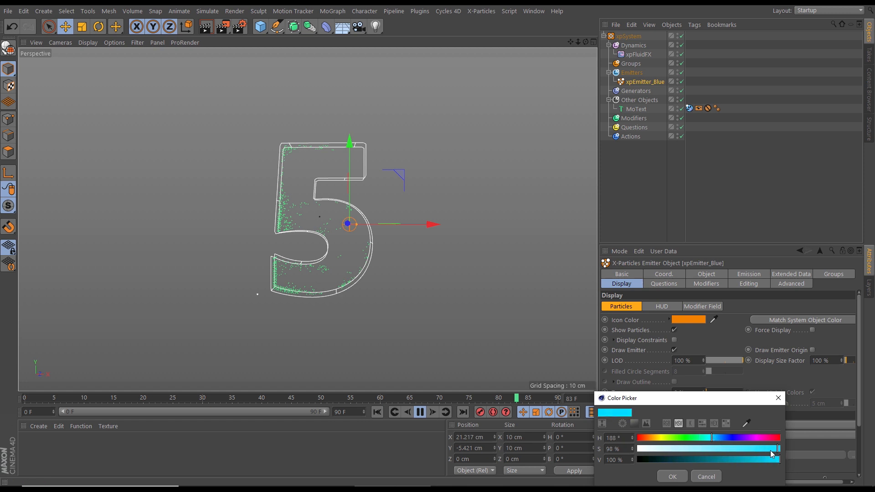
{"action": "left_click", "coordinate": [685, 479]}
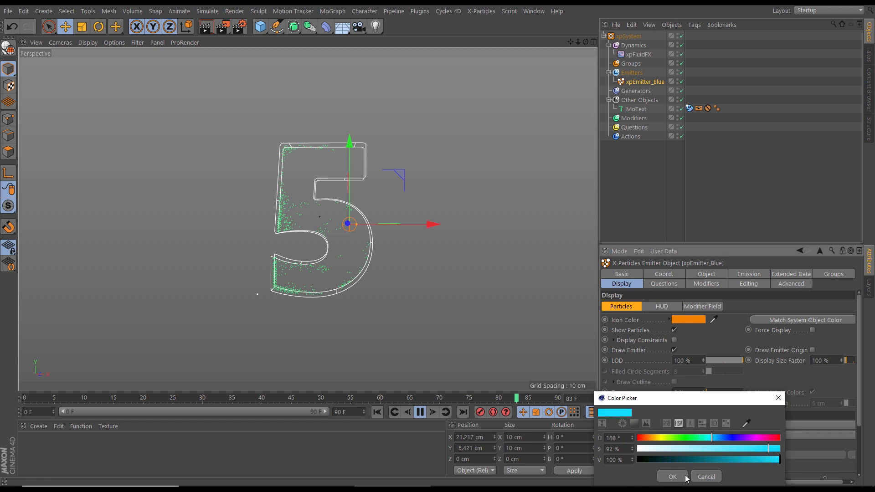
{"action": "left_click", "coordinate": [714, 321]}
{"action": "left_click", "coordinate": [698, 445]}
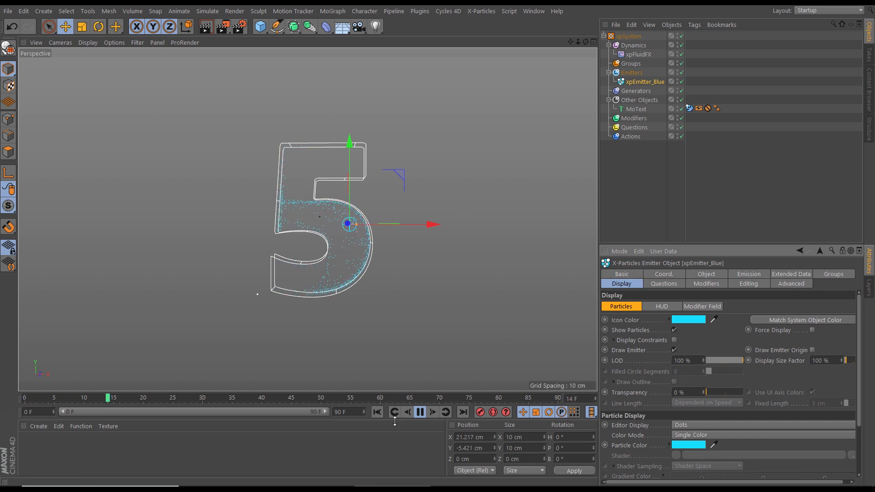
{"action": "left_click", "coordinate": [419, 412]}
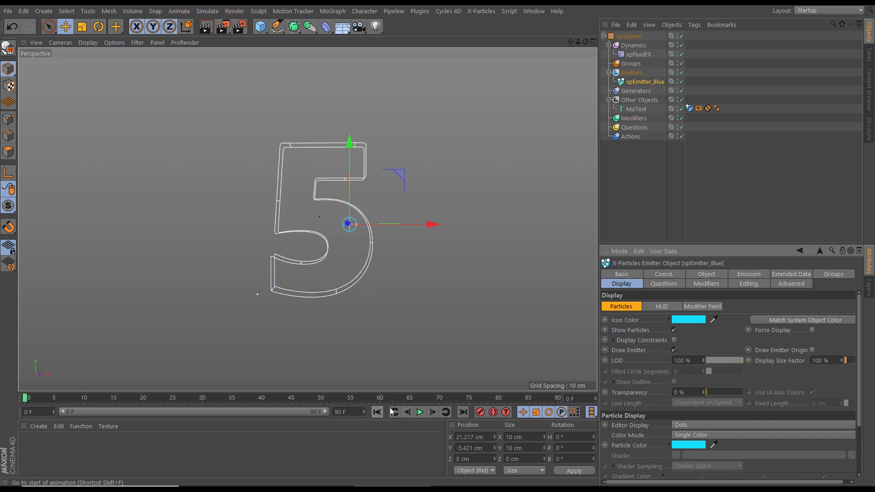
Create a sub-folder named Blue_Emitters in the Emitters folder and move xpEmitter_Blue into it
{"action": "left_click", "coordinate": [637, 73]}
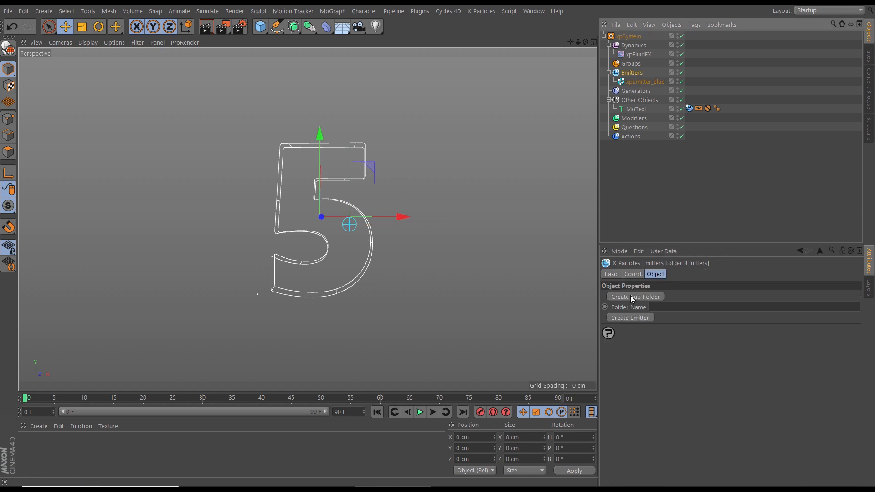
{"action": "left_click", "coordinate": [676, 305]}
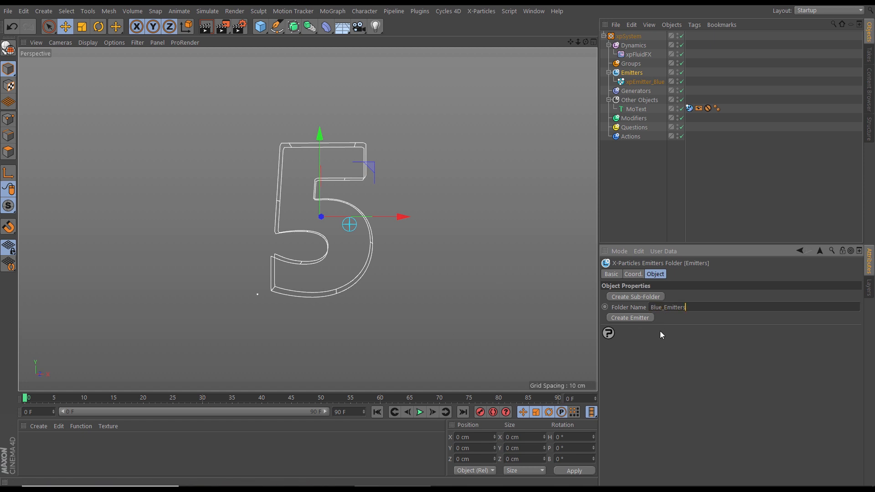
{"action": "left_click", "coordinate": [637, 297]}
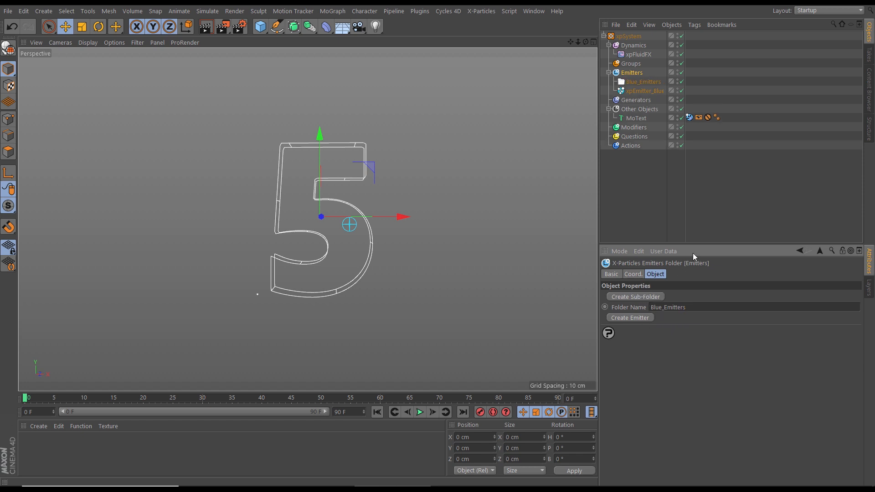
{"action": "left_click", "coordinate": [641, 90]}
{"action": "left_click_drag", "start_coordinate": [638, 90], "coordinate": [643, 82]}
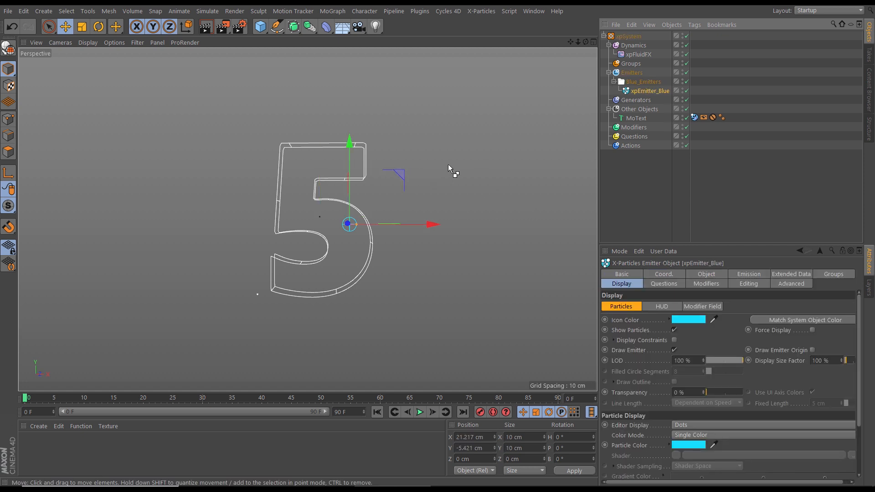
Place five copies of xpEmitter_Blue around the inside of the 5 and play the simulation
{"action": "left_click_drag", "start_coordinate": [402, 171], "coordinate": [395, 219], "text": "ctrl"}
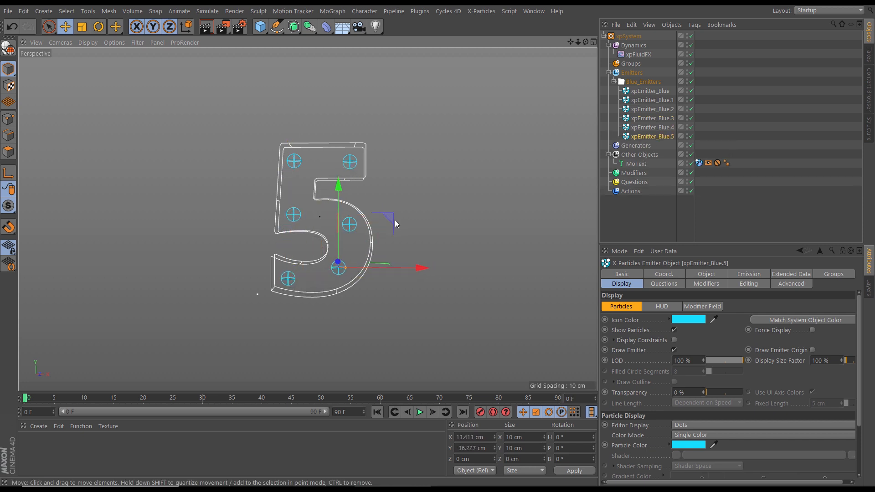
{"action": "left_click", "coordinate": [629, 210]}
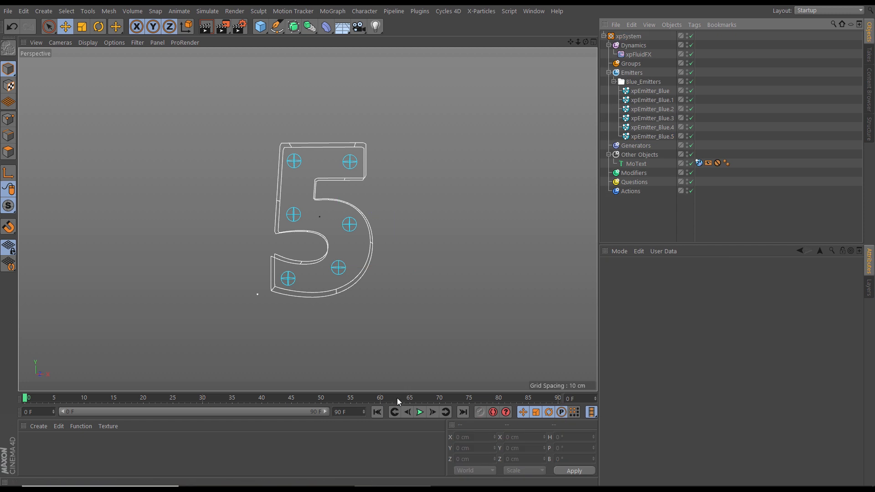
{"action": "left_click", "coordinate": [420, 412]}
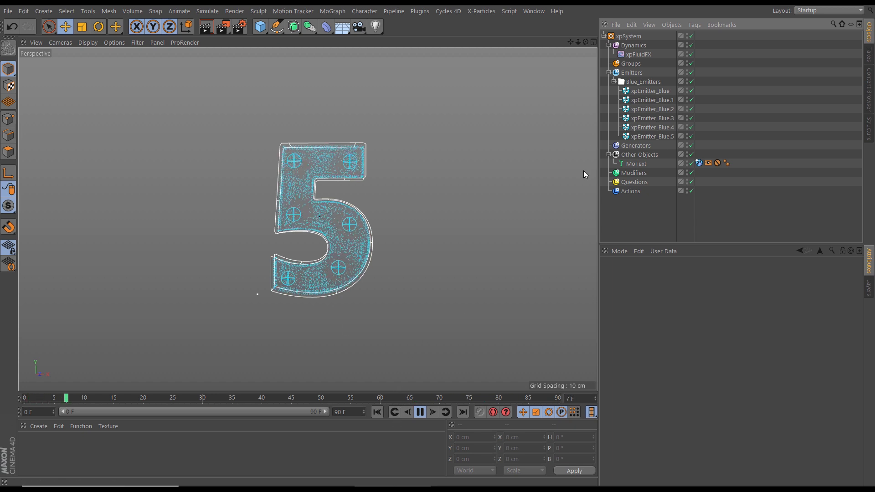
Set the editor display of all six blue emitters to Circle (Filled) and replay from the first frame
{"action": "left_click", "coordinate": [657, 91]}
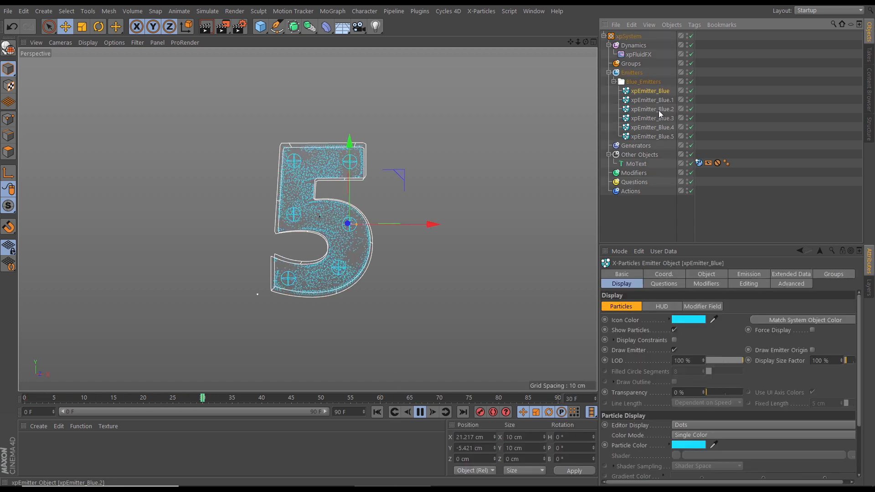
{"action": "left_click", "coordinate": [645, 134], "text": "shift"}
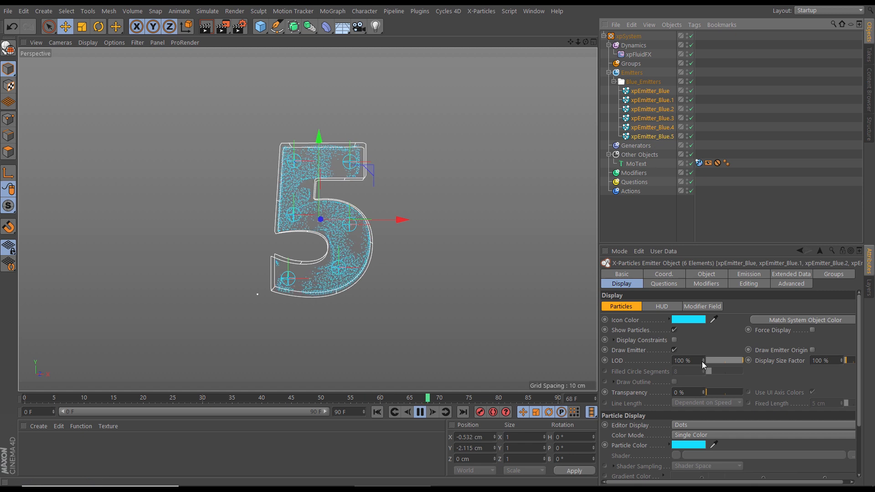
{"action": "left_click", "coordinate": [691, 425]}
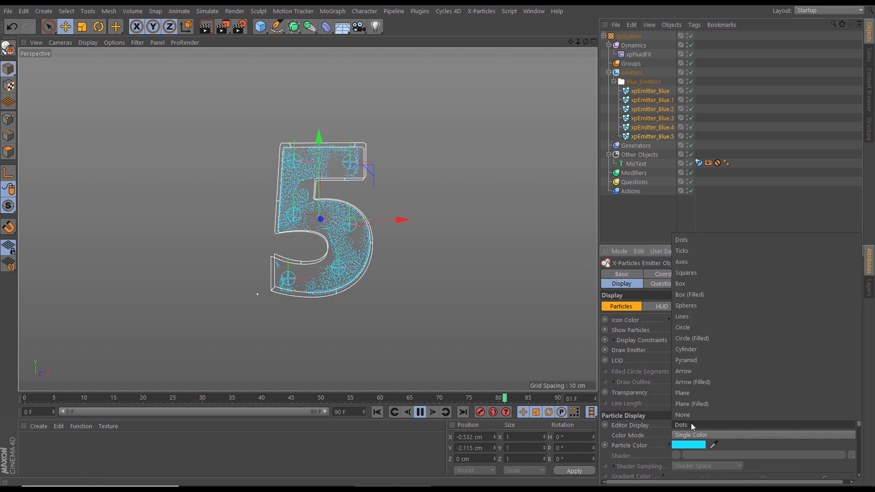
{"action": "left_click", "coordinate": [686, 339]}
{"action": "left_click", "coordinate": [377, 413]}
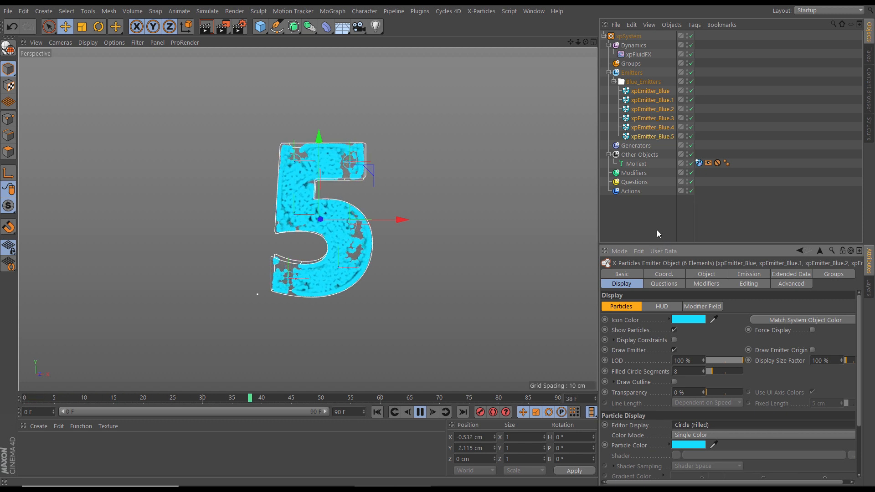
Set the viscosity in the fluid data of all six blue emitters to 10
{"action": "left_click", "coordinate": [643, 55]}
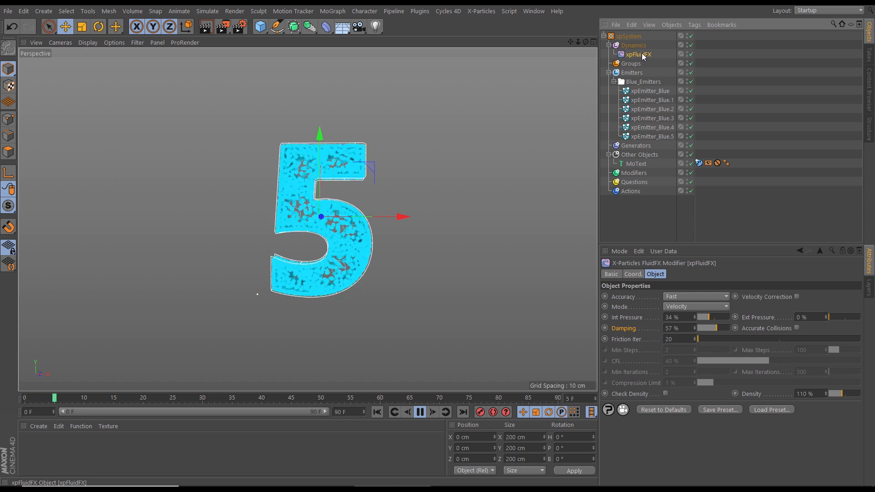
{"action": "left_click", "coordinate": [647, 94]}
{"action": "left_click", "coordinate": [645, 137], "text": "shift"}
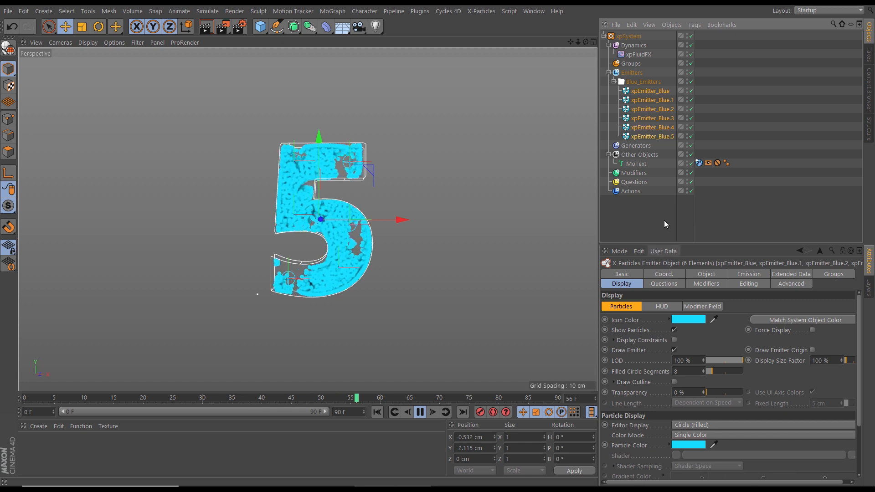
{"action": "left_click", "coordinate": [782, 274]}
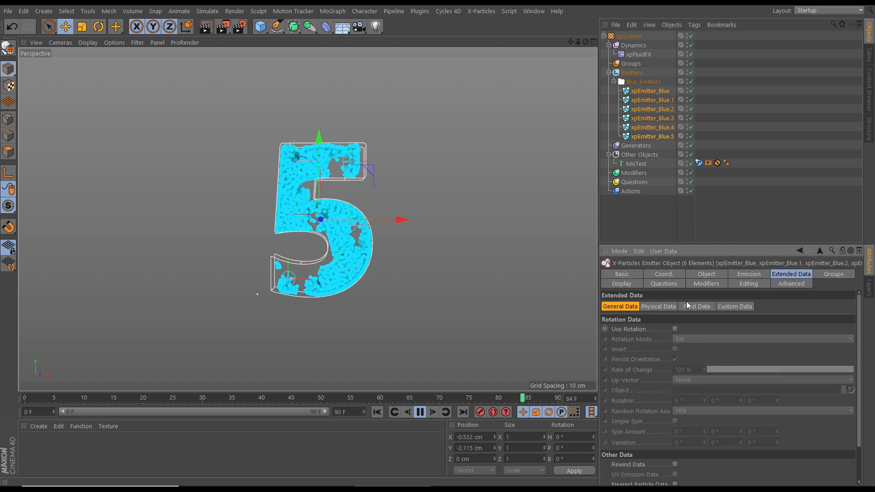
{"action": "left_click", "coordinate": [697, 307]}
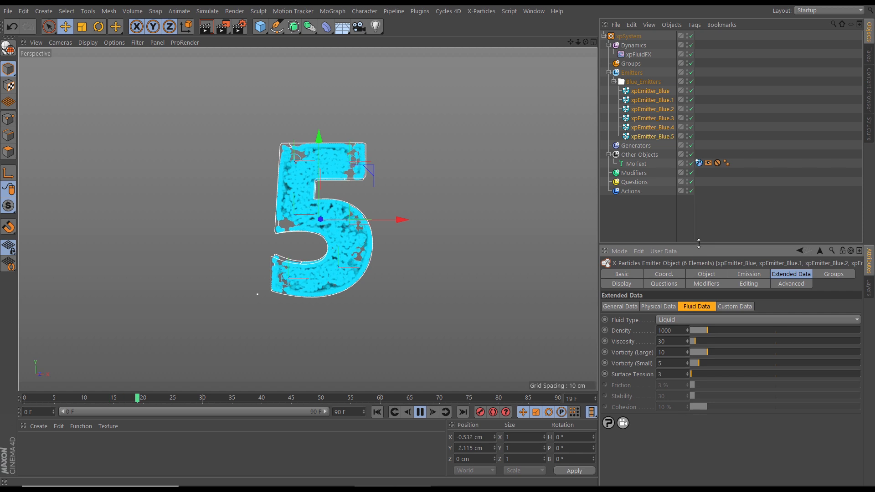
{"action": "left_click_drag", "start_coordinate": [699, 244], "coordinate": [699, 206]}
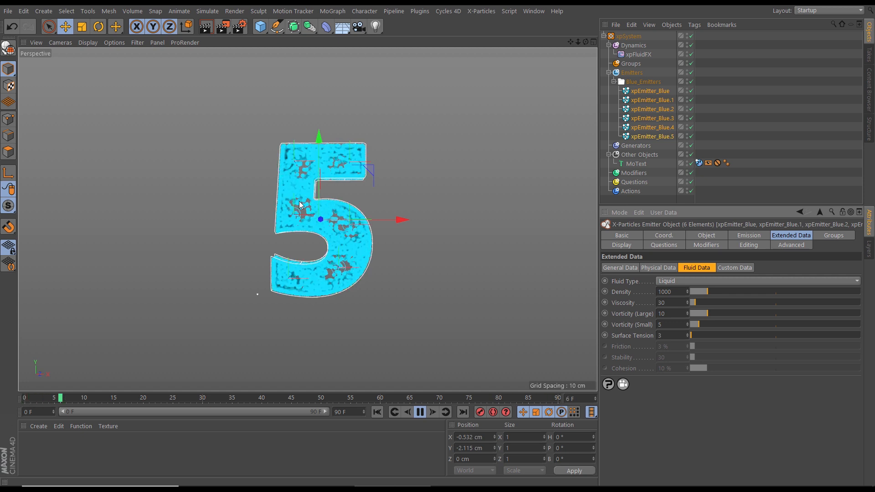
{"action": "left_click", "coordinate": [659, 303]}
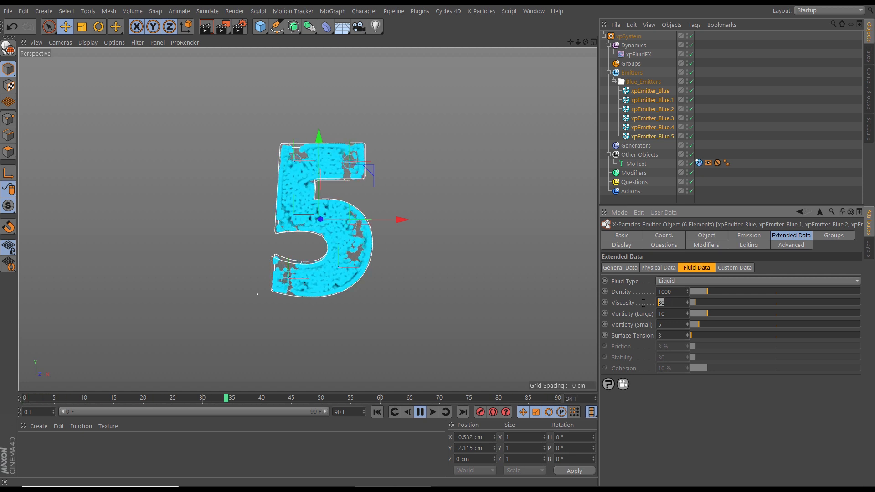
{"action": "type", "text": "10"}
{"action": "key", "text": "Return"}
Set the six blue emitters' large and small vorticity to 30 each and their surface tension to 1
{"action": "left_click", "coordinate": [669, 314]}
{"action": "type", "text": "30"}
{"action": "key", "text": "Tab"}
{"action": "type", "text": "30"}
{"action": "key", "text": "Return"}
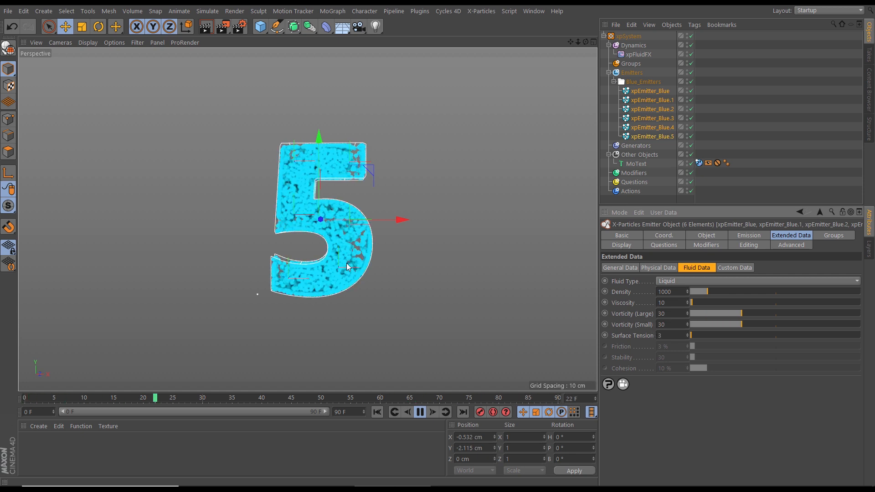
{"action": "left_click_drag", "start_coordinate": [666, 336], "coordinate": [646, 335]}
{"action": "type", "text": "1"}
{"action": "key", "text": "Return"}
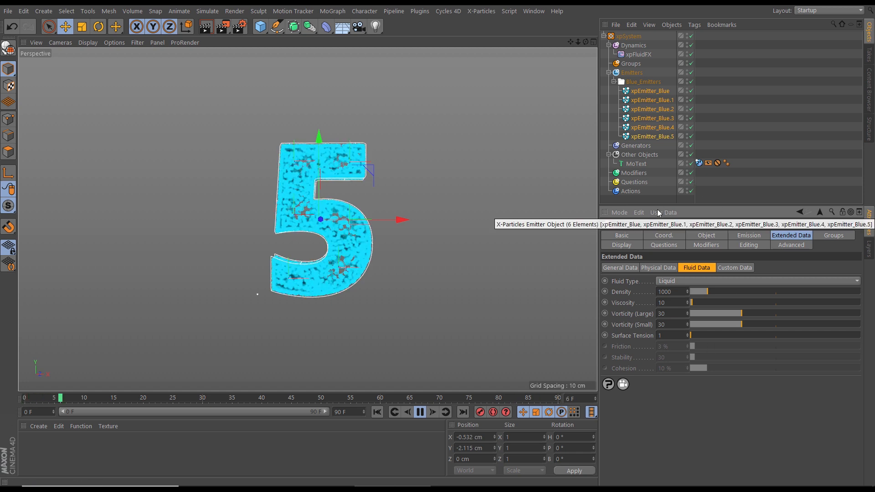
Stagger the emission shot times of all six blue emitters using the expression num
{"action": "left_click_drag", "start_coordinate": [658, 203], "coordinate": [654, 262]}
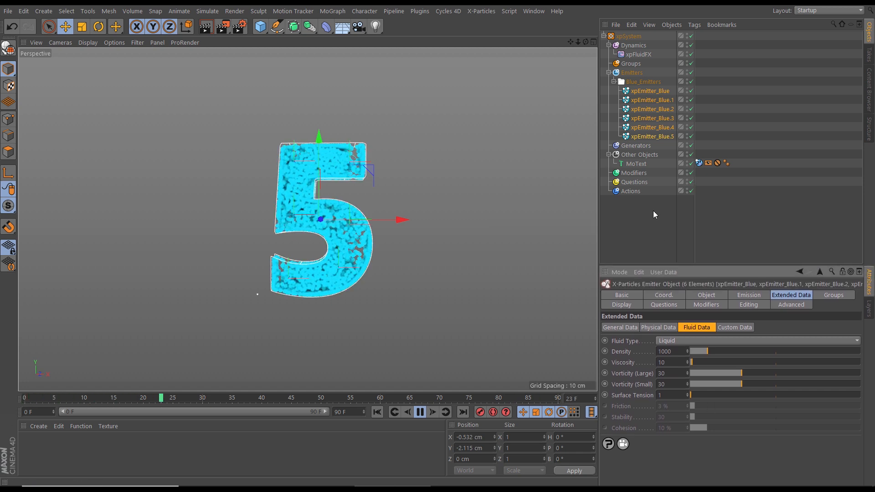
{"action": "left_click", "coordinate": [638, 224]}
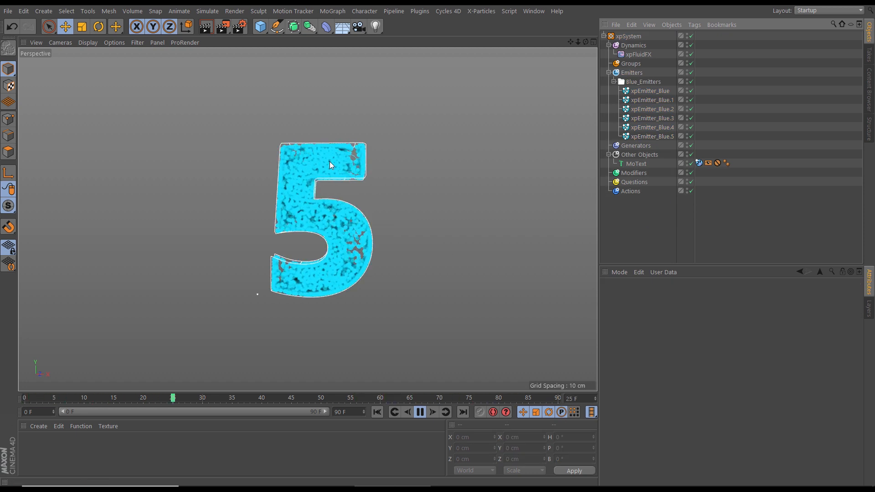
{"action": "left_click", "coordinate": [649, 91]}
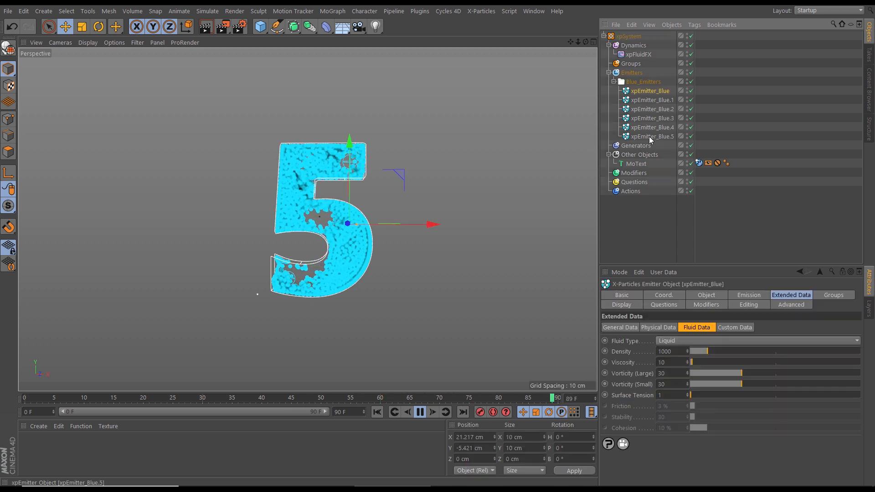
{"action": "left_click", "coordinate": [652, 136], "text": "shift"}
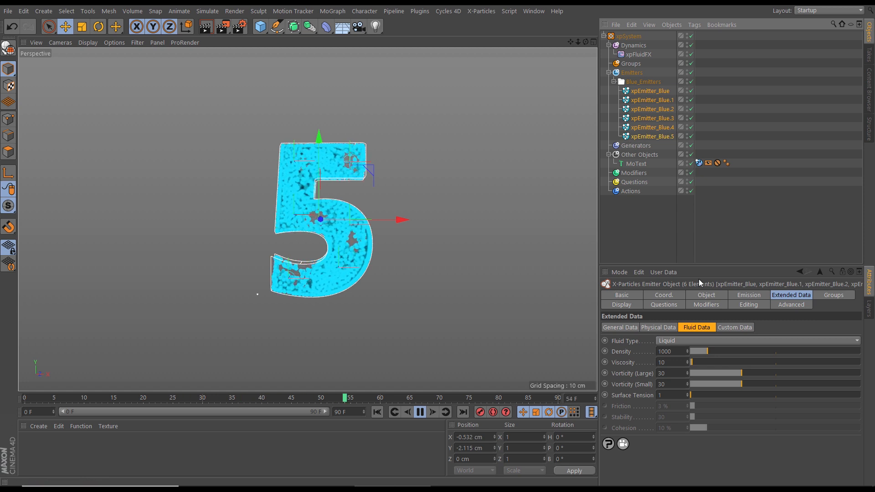
{"action": "left_click", "coordinate": [742, 297]}
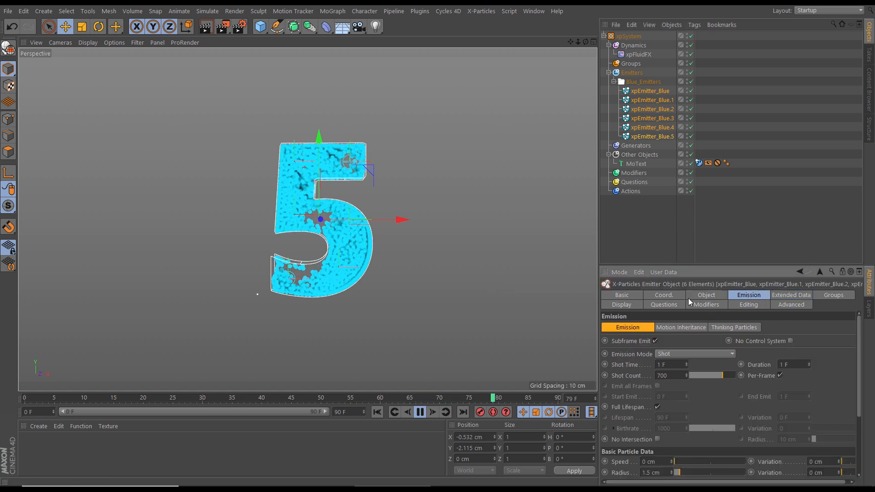
{"action": "left_click_drag", "start_coordinate": [680, 266], "coordinate": [680, 222]}
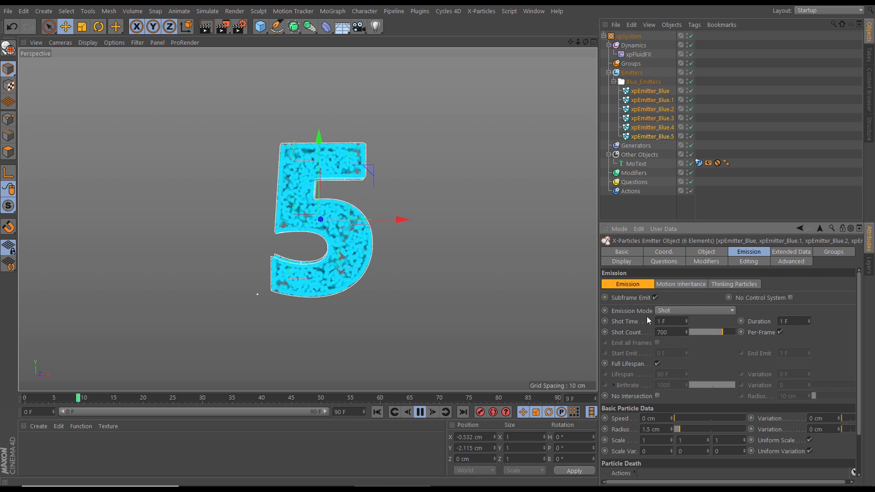
{"action": "double_click", "coordinate": [670, 322]}
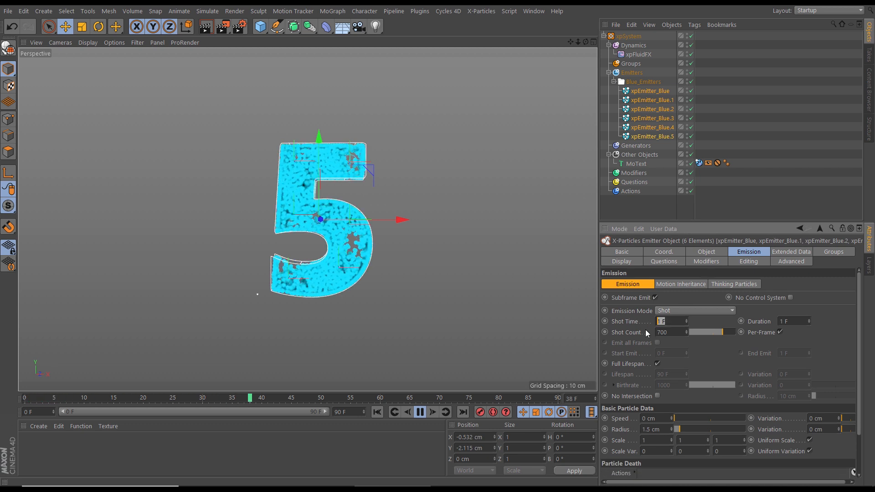
{"action": "type", "text": "num"}
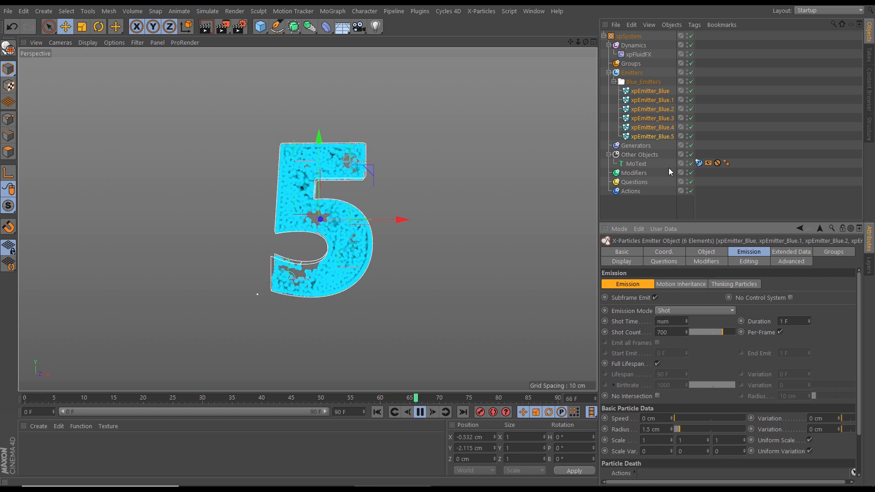
{"action": "key", "text": "Return"}
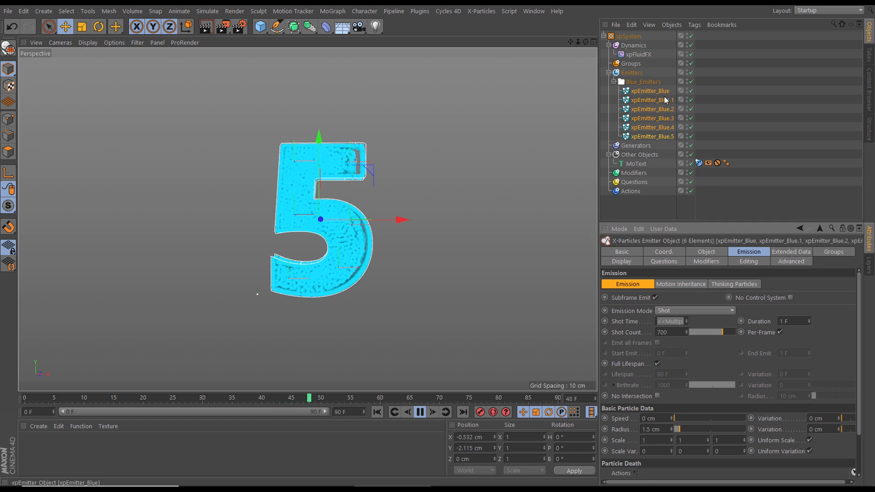
Check the shot time of each blue emitter in turn and stop the playback
{"action": "left_click", "coordinate": [649, 91]}
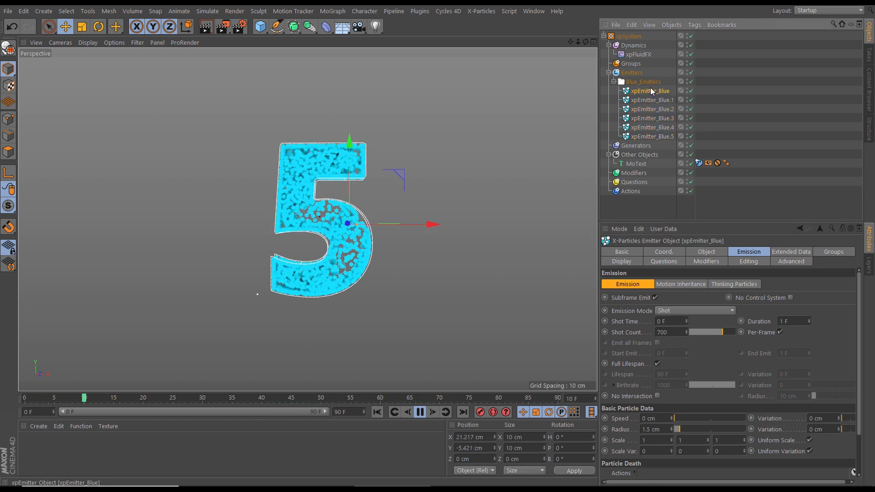
{"action": "left_click", "coordinate": [655, 101]}
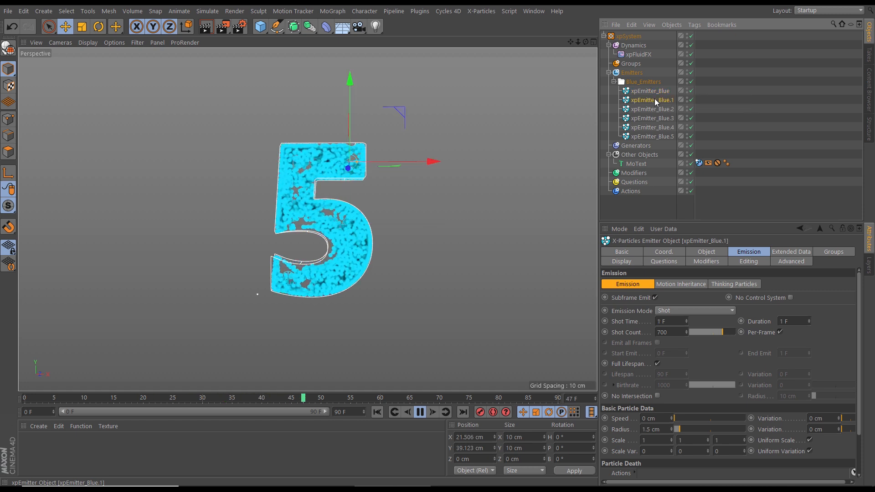
{"action": "left_click", "coordinate": [649, 110]}
{"action": "left_click", "coordinate": [649, 118]}
{"action": "left_click", "coordinate": [647, 127]}
{"action": "left_click", "coordinate": [646, 136]}
{"action": "left_click", "coordinate": [649, 127]}
{"action": "left_click", "coordinate": [651, 117]}
{"action": "left_click", "coordinate": [652, 101]}
{"action": "left_click", "coordinate": [652, 91]}
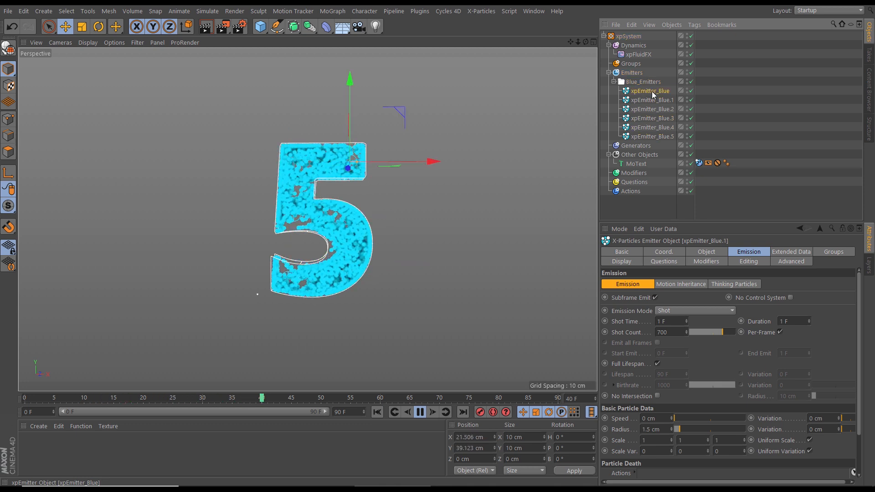
{"action": "left_click", "coordinate": [650, 137]}
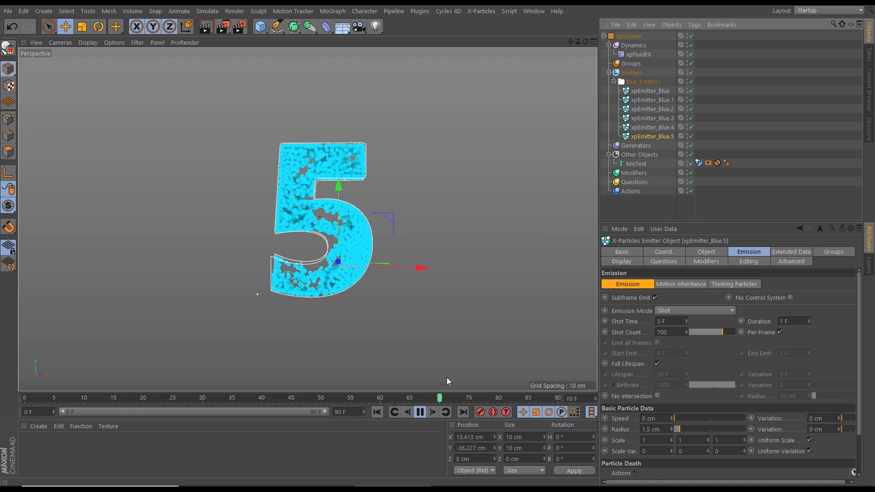
{"action": "left_click", "coordinate": [420, 412]}
Widen the stagger between the six blue emitters' shot times with a num expression using a factor of 4
{"action": "left_click", "coordinate": [639, 93], "text": "shift"}
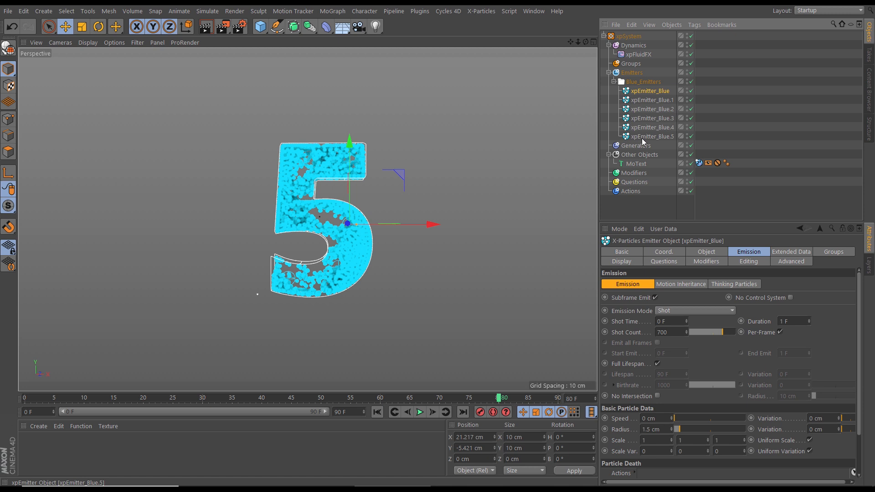
{"action": "type", "text": "num"}
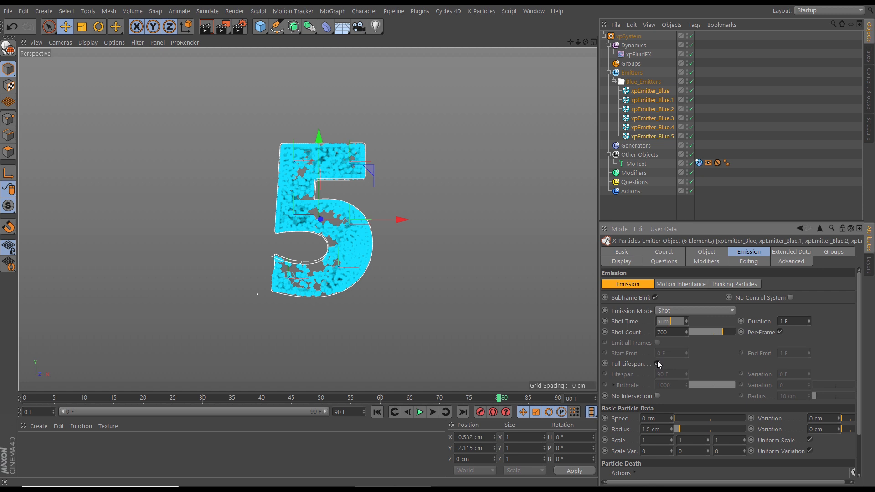
{"action": "left_click", "coordinate": [657, 364]}
{"action": "type", "text": "4"}
{"action": "key", "text": "Return"}
Review each blue emitter's widened shot time, replay the simulation from the first frame, and rewind it
{"action": "left_click", "coordinate": [653, 92]}
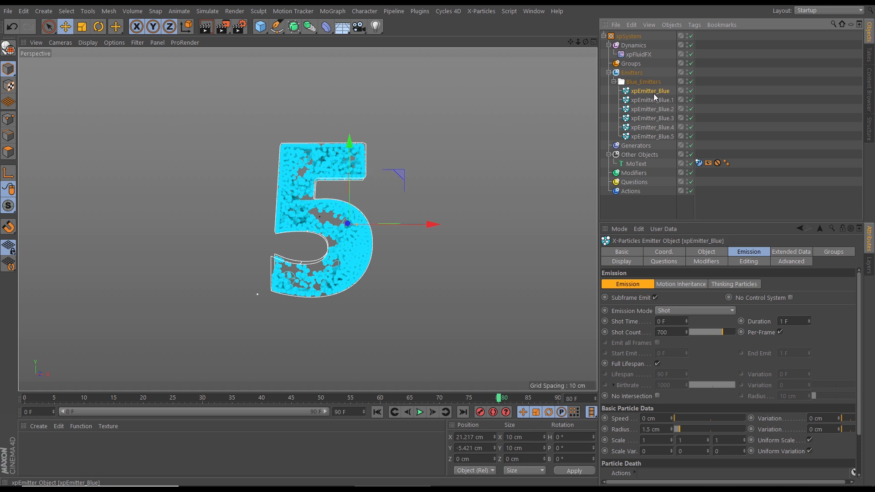
{"action": "left_click", "coordinate": [653, 100]}
{"action": "left_click", "coordinate": [652, 109]}
{"action": "left_click", "coordinate": [652, 118]}
{"action": "left_click", "coordinate": [650, 127]}
{"action": "left_click", "coordinate": [647, 136]}
{"action": "left_click", "coordinate": [650, 91]}
{"action": "left_click", "coordinate": [377, 412]}
{"action": "left_click", "coordinate": [419, 412]}
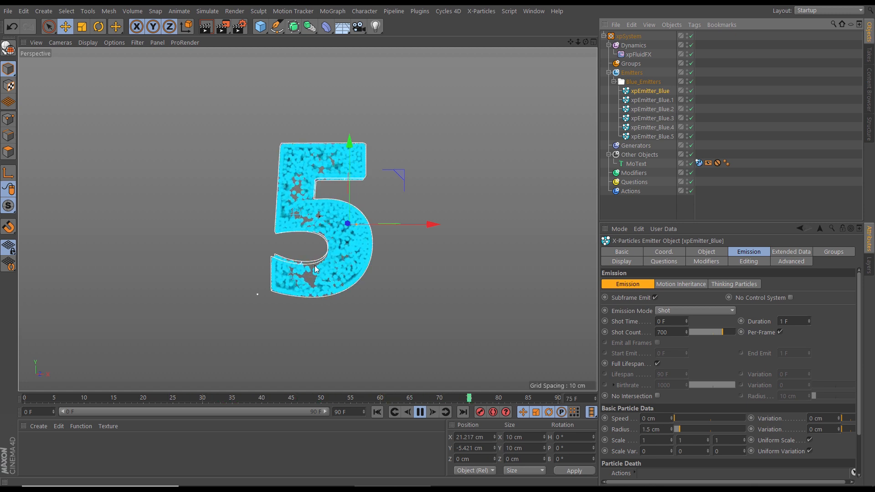
{"action": "left_click", "coordinate": [419, 412]}
{"action": "left_click", "coordinate": [377, 412]}
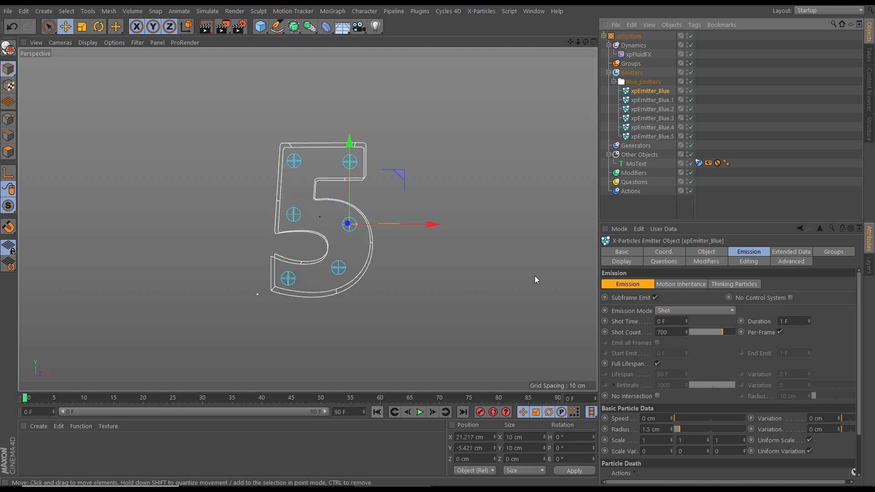
Offset the six blue emitters' shot times with a num expression so that they range from 10 F to 30 F
{"action": "left_click", "coordinate": [641, 137], "text": "shift"}
{"action": "left_click", "coordinate": [673, 321]}
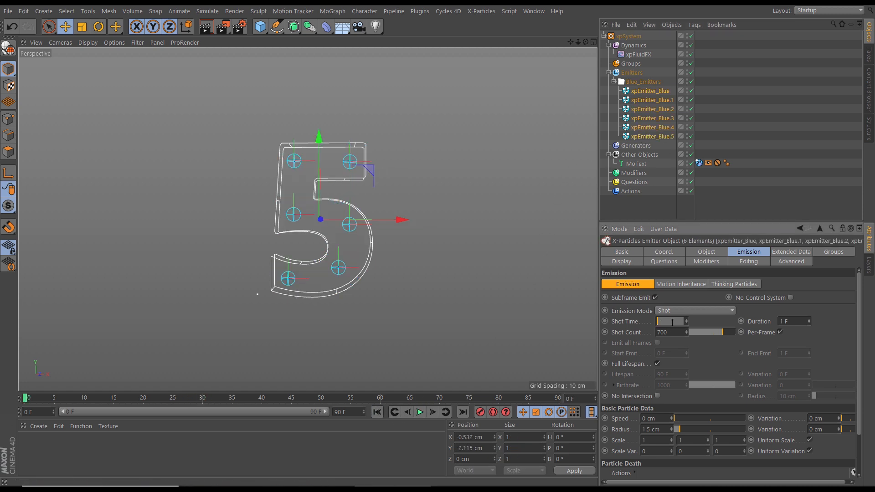
{"action": "type", "text": "num"}
{"action": "key", "text": "Return"}
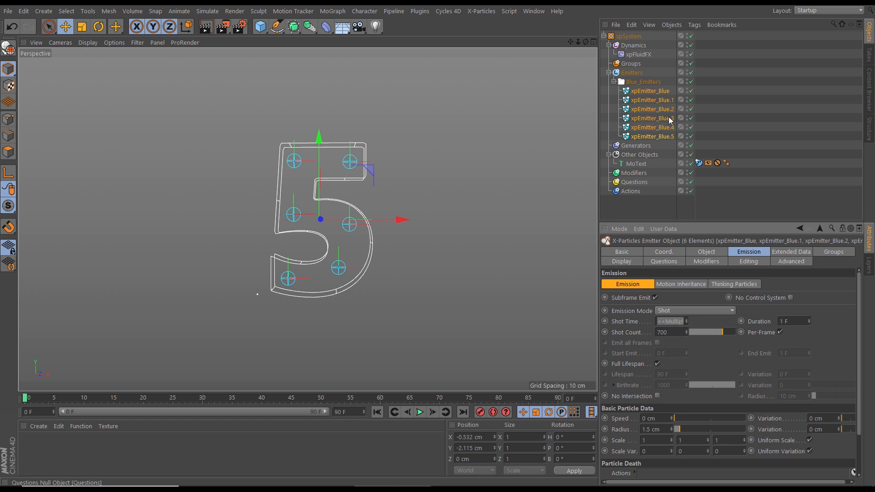
Inspect the offset shot times emitter by emitter, play the delayed blue emission, and return to the first frame
{"action": "left_click", "coordinate": [651, 93]}
{"action": "left_click", "coordinate": [649, 100]}
{"action": "left_click", "coordinate": [645, 110]}
{"action": "left_click", "coordinate": [642, 119]}
{"action": "left_click", "coordinate": [643, 128]}
{"action": "left_click", "coordinate": [640, 137]}
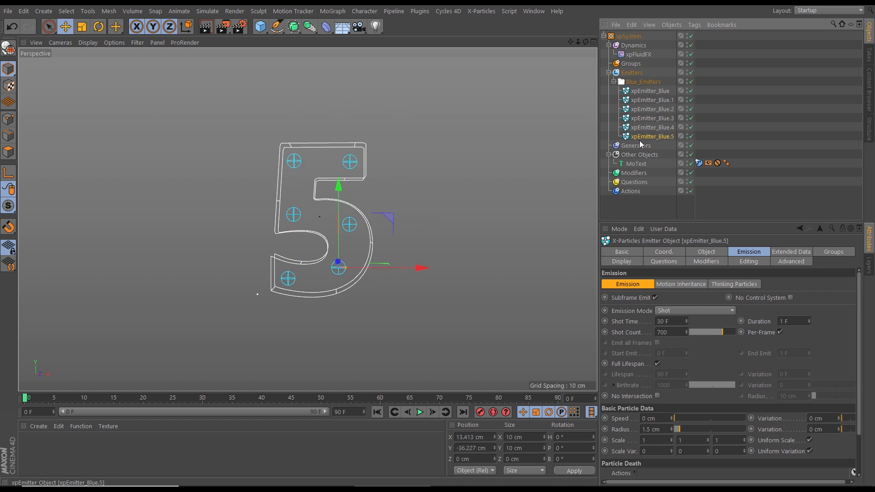
{"action": "left_click", "coordinate": [422, 414]}
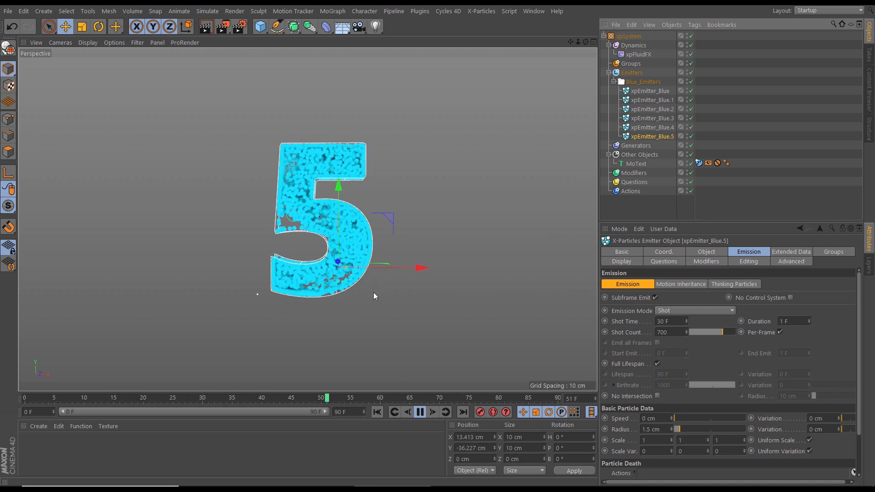
{"action": "left_click", "coordinate": [421, 413]}
{"action": "left_click", "coordinate": [377, 412]}
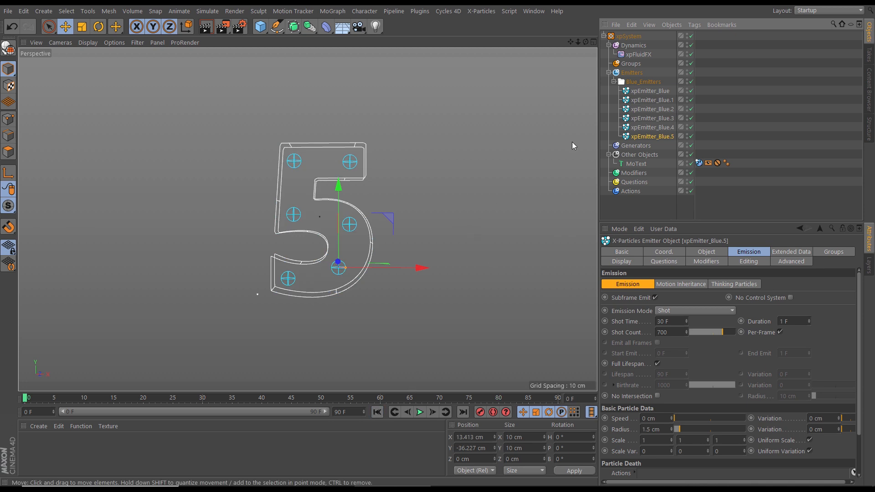
Copy xpEmitter_Blue out of the Blue_Emitters sub-folder into Emitters and collapse Blue_Emitters
{"action": "left_click", "coordinate": [614, 81]}
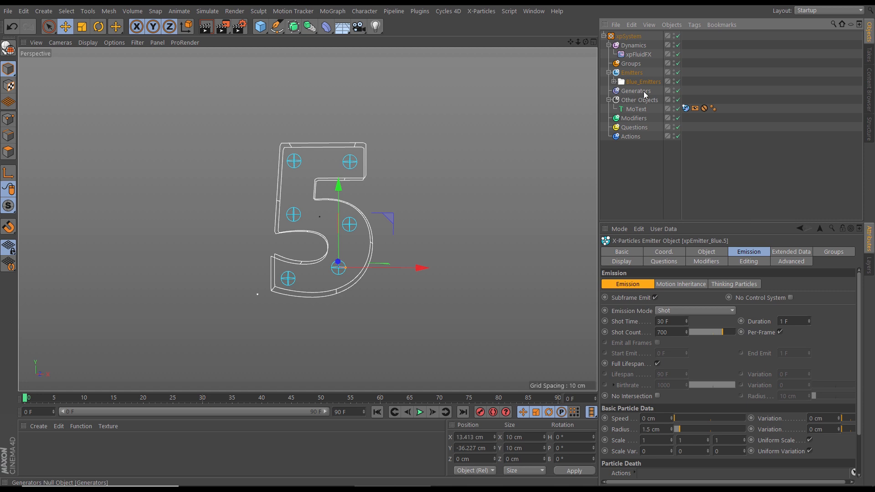
{"action": "left_click", "coordinate": [614, 81]}
{"action": "left_click", "coordinate": [647, 92]}
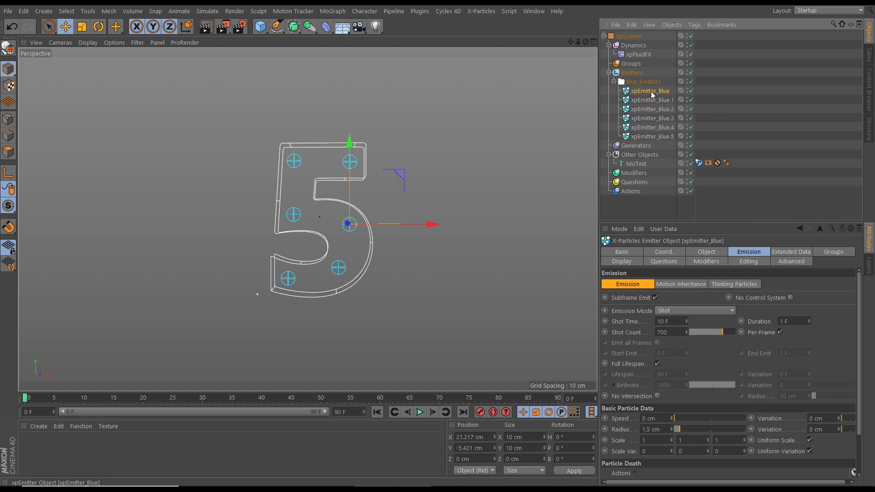
{"action": "left_click_drag", "start_coordinate": [644, 91], "coordinate": [635, 77], "text": "ctrl"}
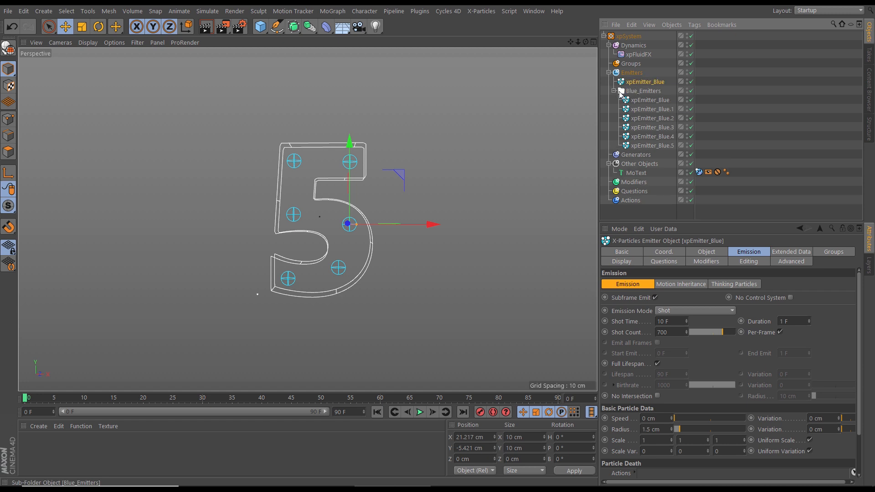
{"action": "left_click", "coordinate": [613, 90]}
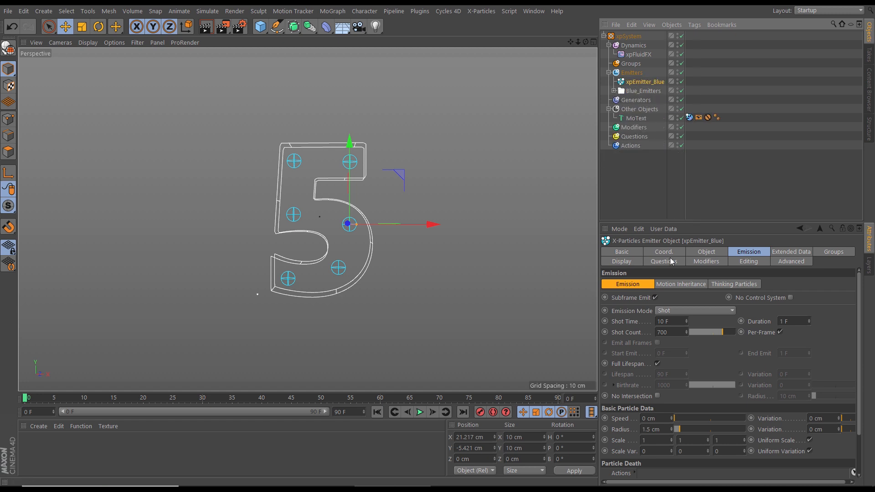
Set the copied emitter's particle and icon colors to magenta (H 297°, S 92%, V 100%) and rename it xpEmitter_Pink
{"action": "left_click", "coordinate": [625, 262]}
{"action": "left_click", "coordinate": [689, 423]}
{"action": "left_click_drag", "start_coordinate": [736, 418], "coordinate": [765, 436]}
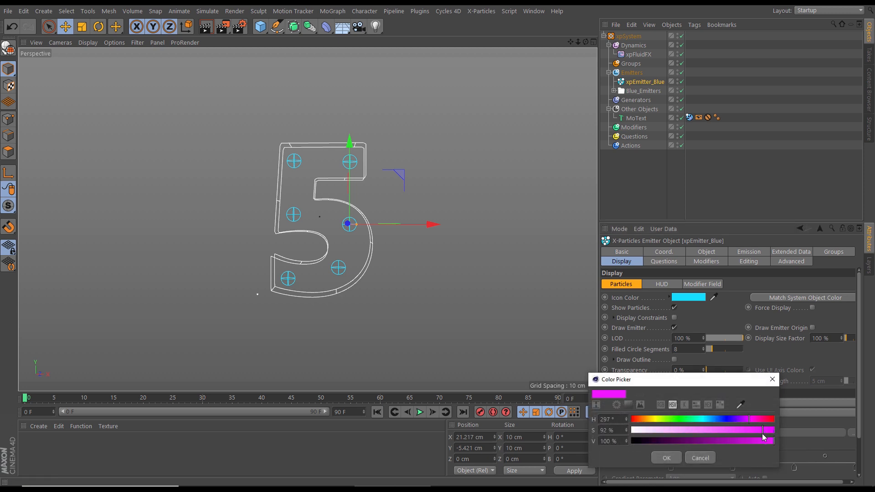
{"action": "left_click", "coordinate": [666, 458]}
{"action": "left_click_drag", "start_coordinate": [714, 297], "coordinate": [694, 423]}
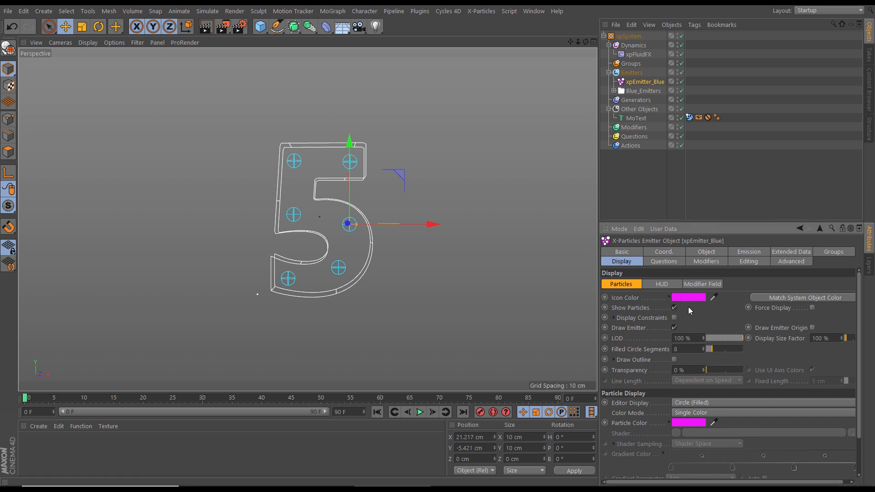
{"action": "left_click", "coordinate": [619, 252]}
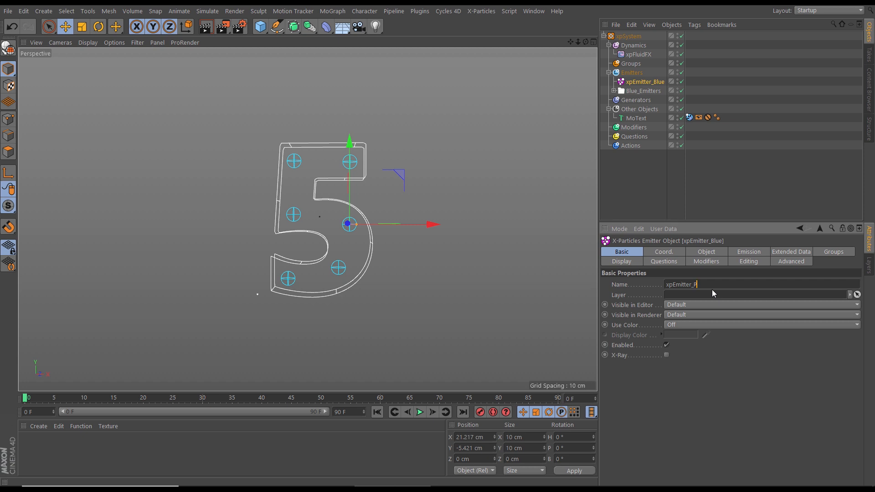
{"action": "left_click", "coordinate": [693, 395]}
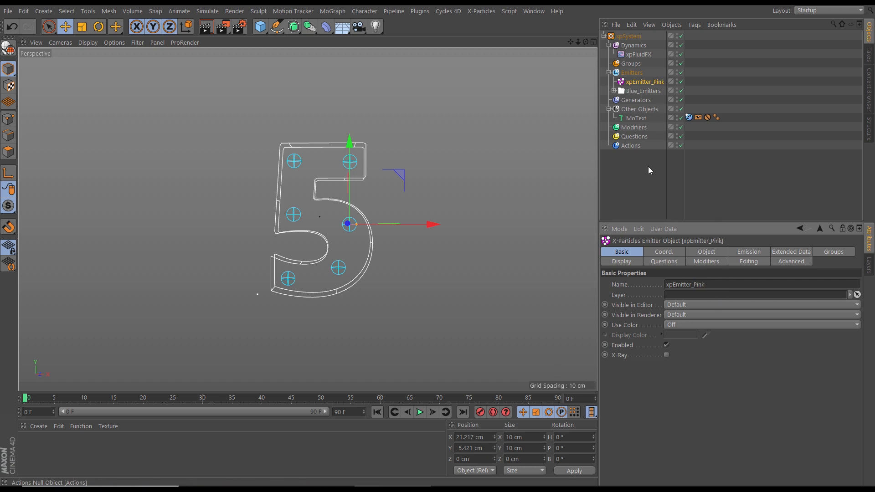
Create a Pink_Emitters sub-folder under Emitters and put xpEmitter_Pink inside it
{"action": "left_click", "coordinate": [631, 73]}
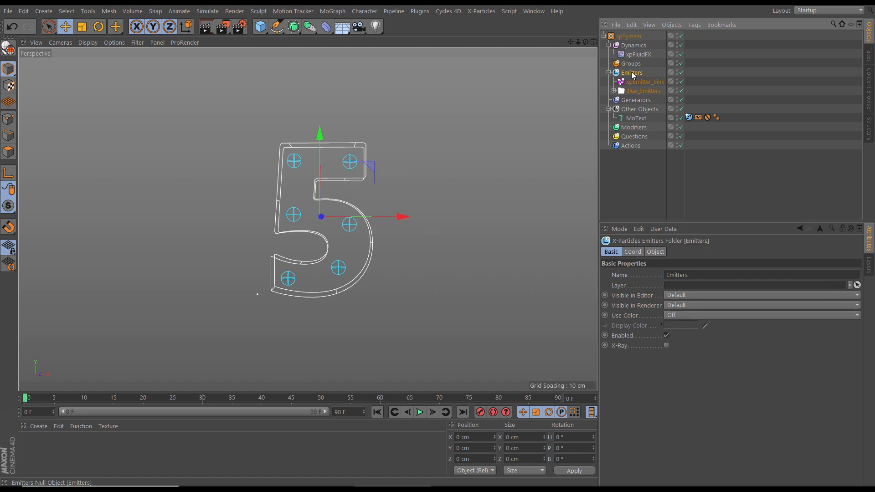
{"action": "left_click", "coordinate": [660, 252]}
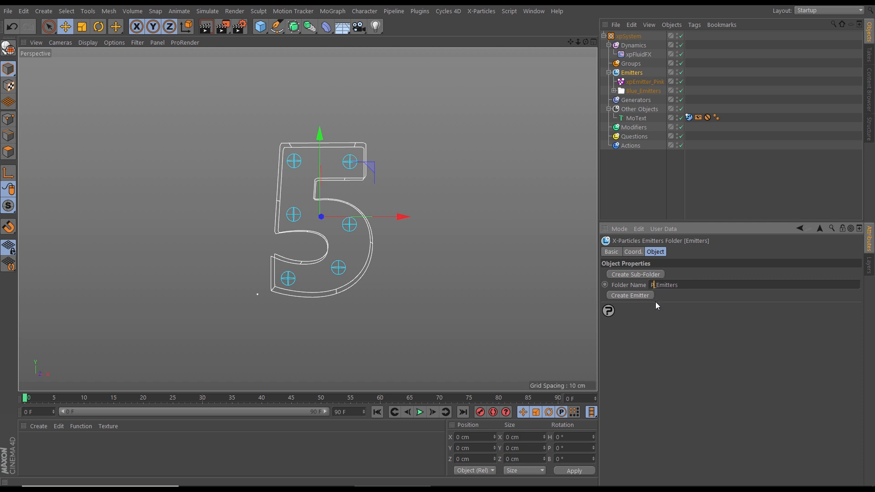
{"action": "left_click", "coordinate": [644, 274]}
{"action": "left_click_drag", "start_coordinate": [635, 93], "coordinate": [645, 83]}
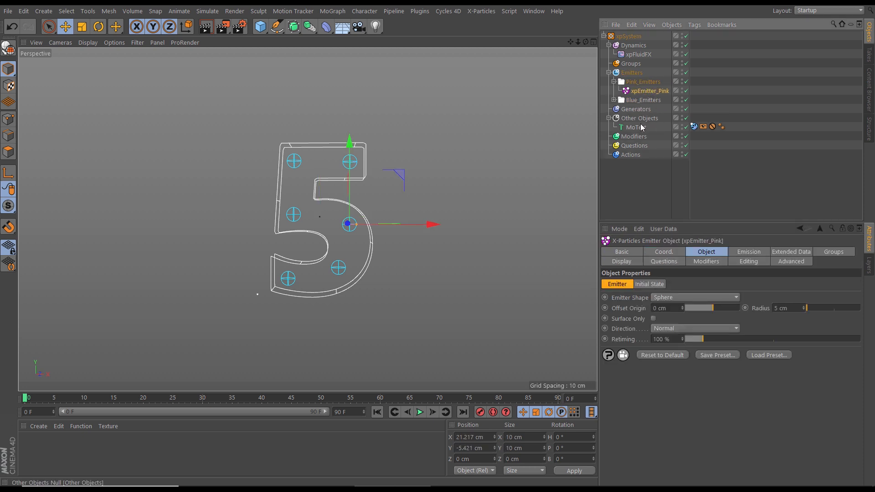
Place xpEmitter_Pink and four copies of it in the gaps between the blue emitters inside the 5
{"action": "left_click_drag", "start_coordinate": [398, 174], "coordinate": [362, 229]}
{"action": "left_click", "coordinate": [622, 204]}
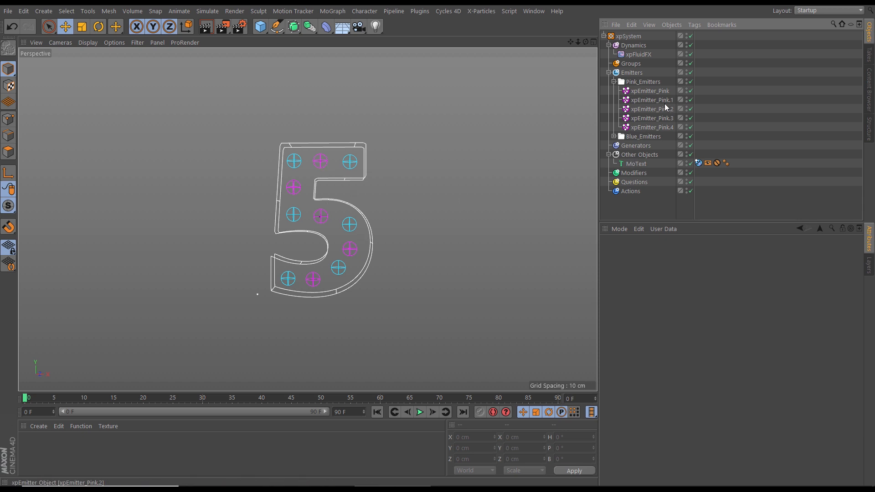
Stagger the Shot Time of all five pink emitters with a num-based expression using 12
{"action": "left_click", "coordinate": [643, 92]}
{"action": "left_click", "coordinate": [655, 128], "text": "shift"}
{"action": "left_click", "coordinate": [742, 253]}
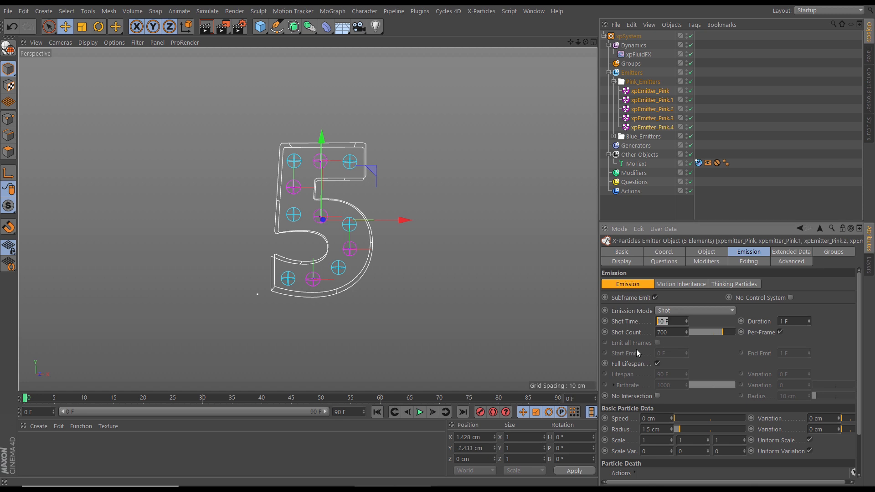
{"action": "type", "text": "nu"}
{"action": "type", "text": "m"}
{"action": "type", "text": "12"}
{"action": "key", "text": "Return"}
Play the simulation to examine how the pink and blue particles fill the 5, checking the blue emitter list, then stop playback
{"action": "left_click", "coordinate": [420, 412]}
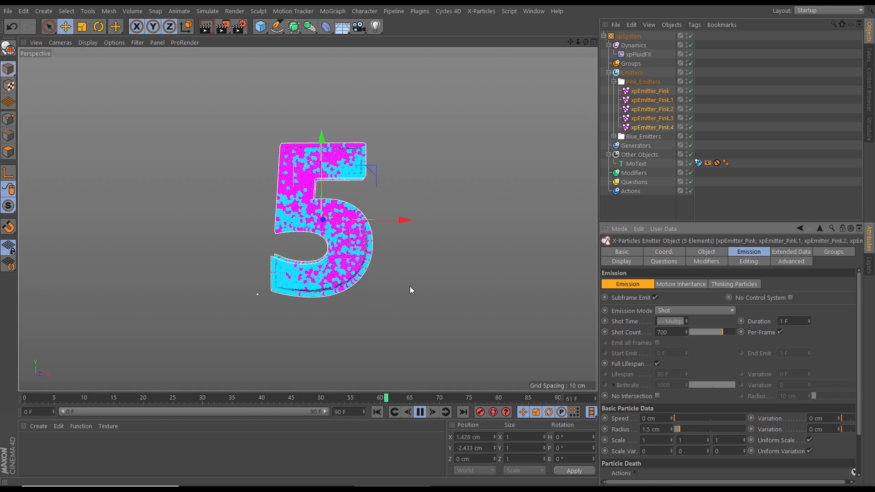
{"action": "left_click", "coordinate": [612, 137]}
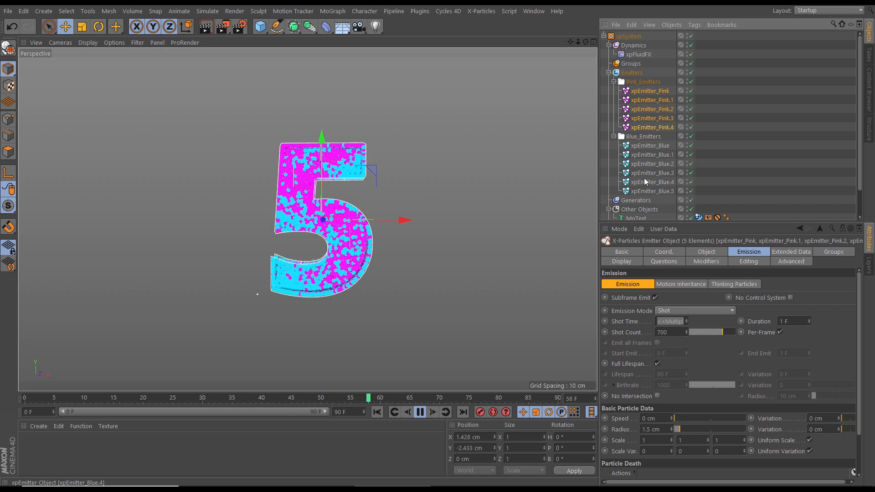
{"action": "left_click", "coordinate": [614, 136]}
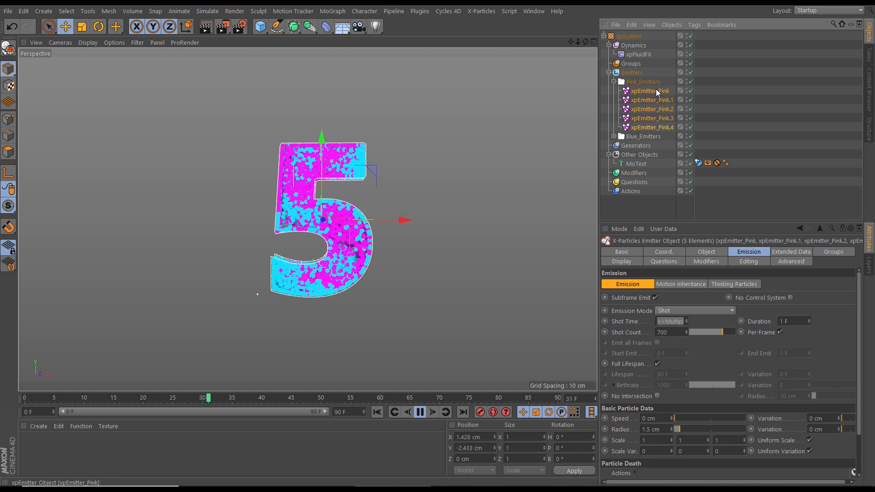
{"action": "left_click", "coordinate": [417, 412]}
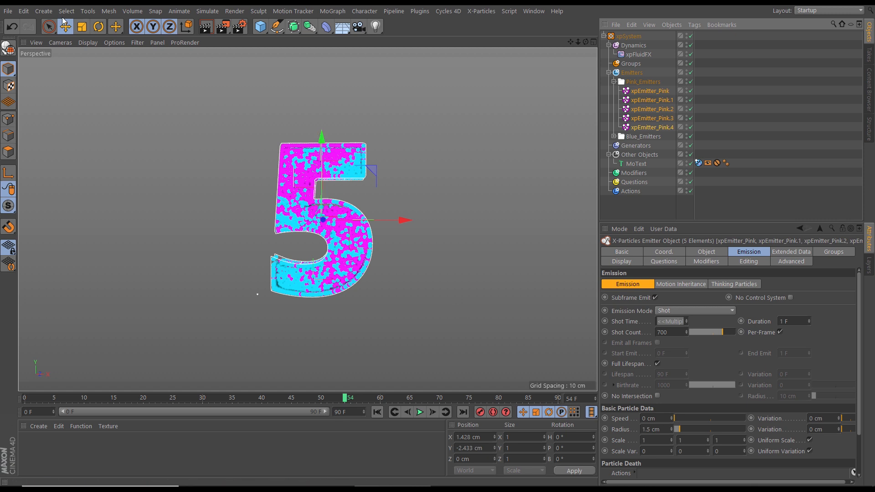
Start a new project and add a cube converted to an editable polygon object
{"action": "left_click", "coordinate": [8, 14]}
{"action": "left_click", "coordinate": [16, 25]}
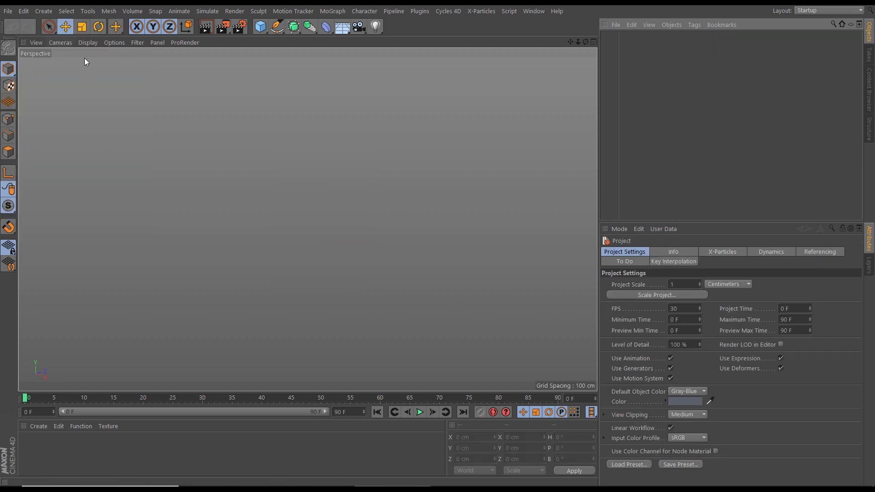
{"action": "left_click", "coordinate": [261, 27]}
{"action": "left_click_drag", "start_coordinate": [336, 285], "coordinate": [499, 185], "text": "alt"}
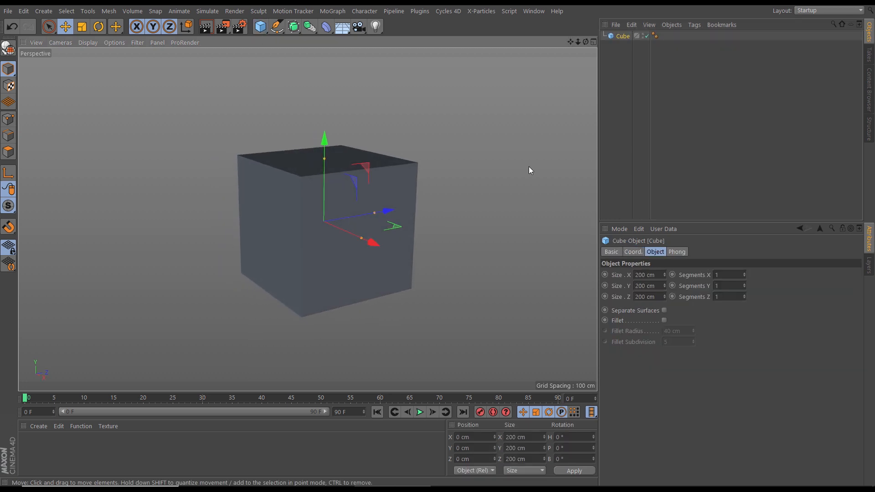
{"action": "key", "text": "c"}
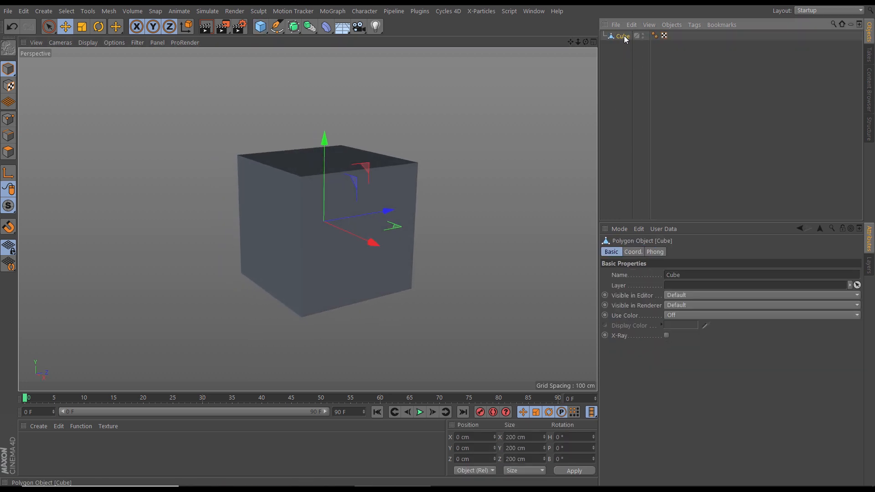
Delete the cube's top polygon so it forms an open box
{"action": "left_click", "coordinate": [9, 152]}
{"action": "left_click_drag", "start_coordinate": [130, 237], "coordinate": [291, 184], "text": "alt"}
{"action": "left_click", "coordinate": [328, 148]}
{"action": "key", "text": "Delete"}
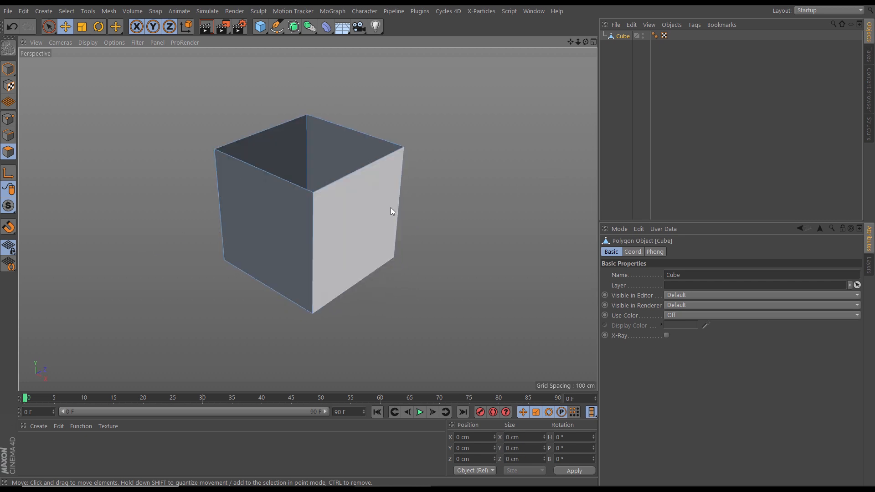
Scale the open box along its Z axis to about 489 cm long as a whole object
{"action": "left_click_drag", "start_coordinate": [359, 215], "coordinate": [297, 167], "text": "alt"}
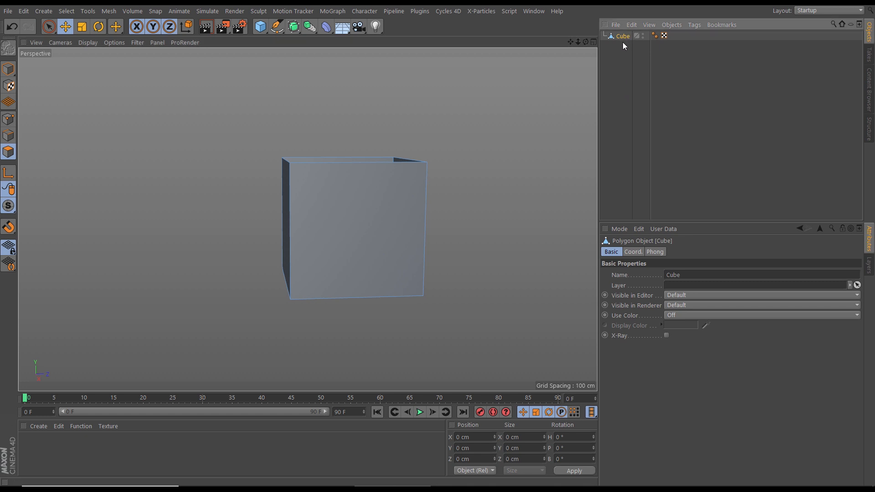
{"action": "left_click_drag", "start_coordinate": [402, 160], "coordinate": [367, 216], "text": "alt"}
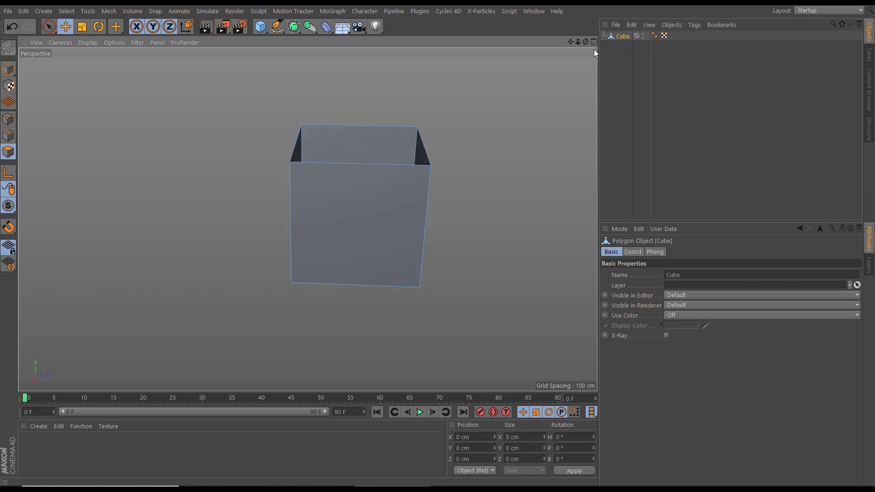
{"action": "left_click", "coordinate": [8, 68]}
{"action": "left_click", "coordinate": [49, 26]}
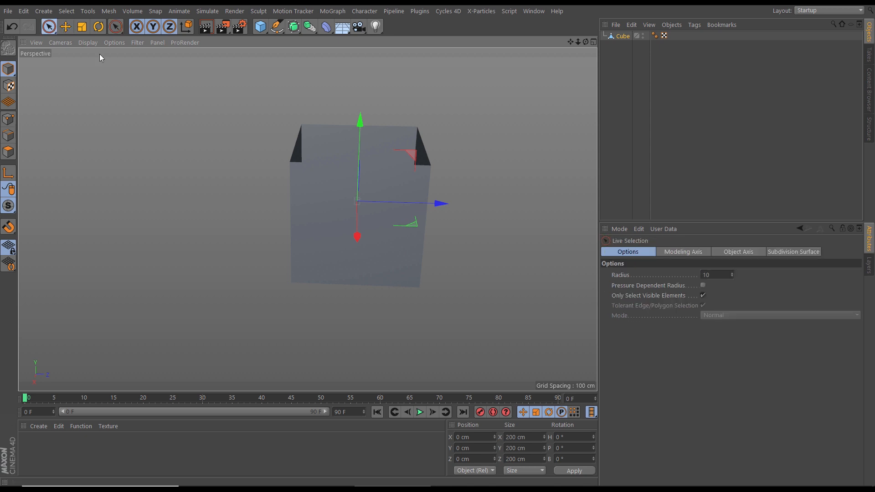
{"action": "key", "text": "t"}
{"action": "left_click_drag", "start_coordinate": [442, 203], "coordinate": [536, 207]}
Add an xpEmitter and raise it above the open box to about 166 cm in Y
{"action": "middle_click_drag", "start_coordinate": [453, 238], "coordinate": [415, 254], "text": "alt"}
{"action": "left_click", "coordinate": [481, 11]}
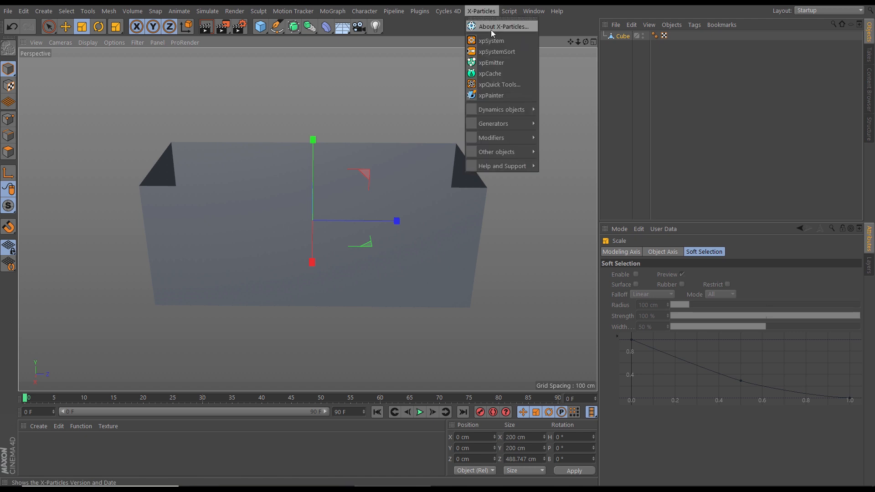
{"action": "left_click", "coordinate": [491, 63]}
{"action": "key", "text": "e"}
{"action": "left_click_drag", "start_coordinate": [313, 143], "coordinate": [328, 37]}
Set the emitter's plane to Y- so it emits downward
{"action": "left_click", "coordinate": [629, 36]}
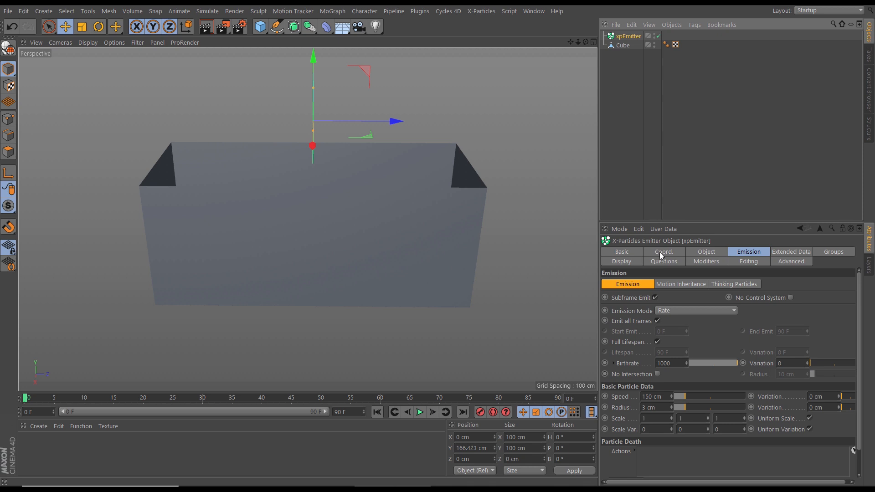
{"action": "left_click", "coordinate": [697, 255]}
{"action": "left_click", "coordinate": [795, 300]}
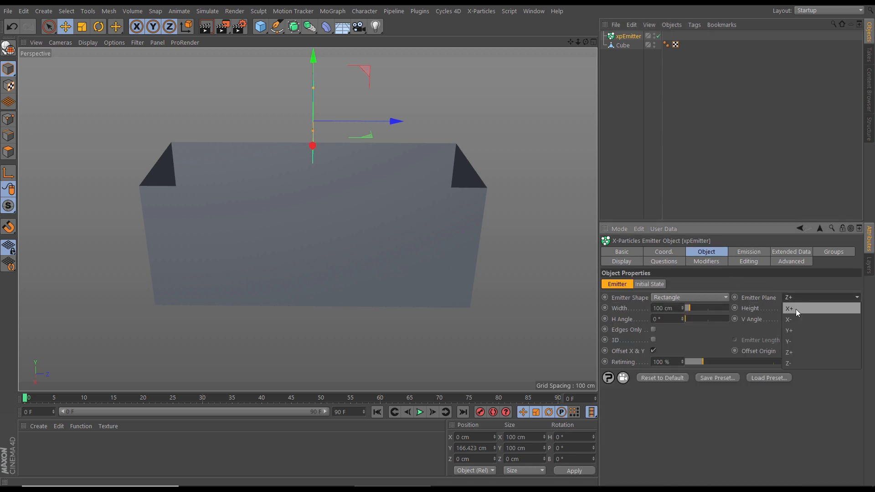
{"action": "left_click", "coordinate": [795, 341]}
Move the emitter to about Z -101 cm and place a copy of it at about Z 112 cm above the box
{"action": "left_click_drag", "start_coordinate": [333, 174], "coordinate": [386, 156], "text": "alt"}
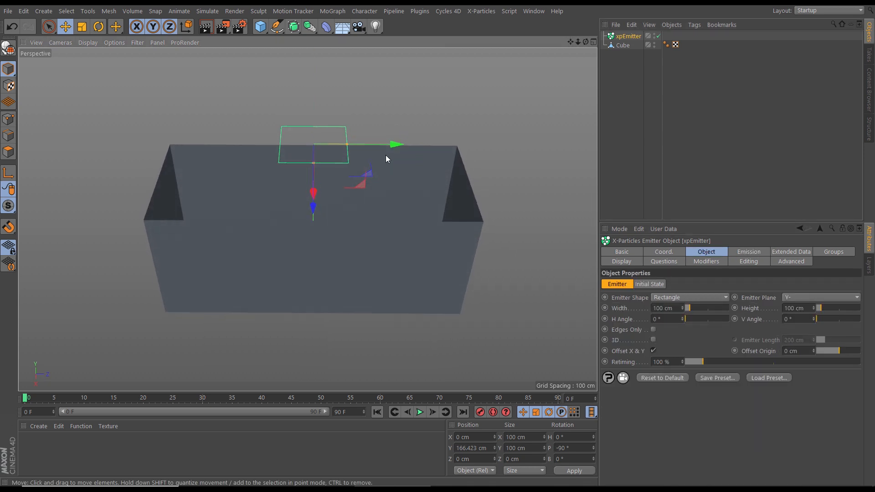
{"action": "left_click_drag", "start_coordinate": [332, 146], "coordinate": [470, 157], "text": "ctrl"}
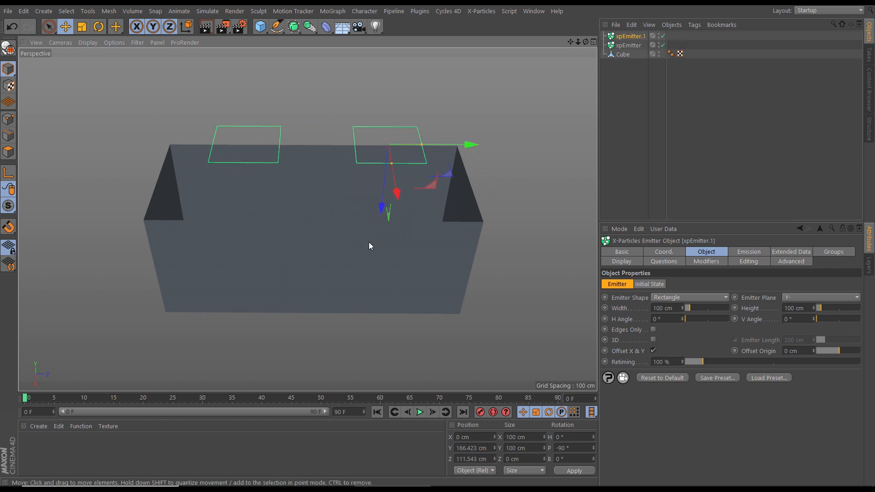
{"action": "left_click_drag", "start_coordinate": [369, 245], "coordinate": [367, 217], "text": "alt"}
Add an xpCollider tag to the cube with Normals set to Inside and Bounce at 0%
{"action": "left_click", "coordinate": [623, 55]}
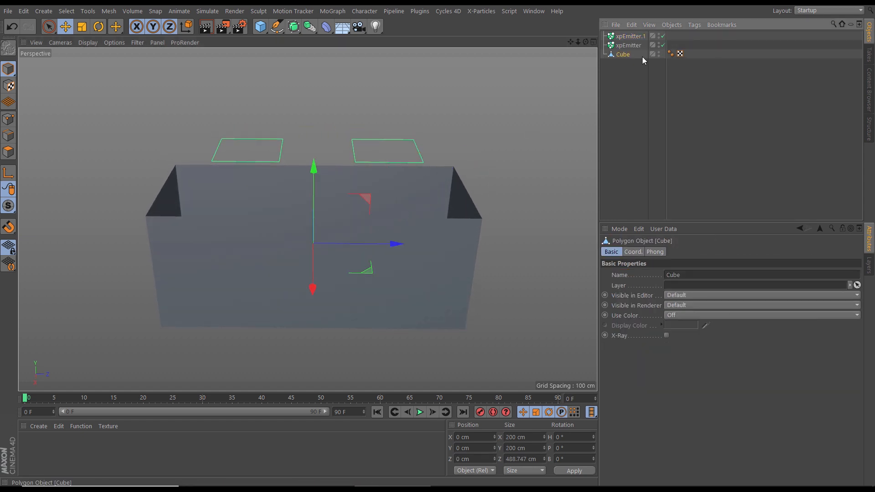
{"action": "left_click", "coordinate": [695, 25]}
{"action": "mouse_move", "coordinate": [738, 160]}
{"action": "left_click", "coordinate": [800, 172]}
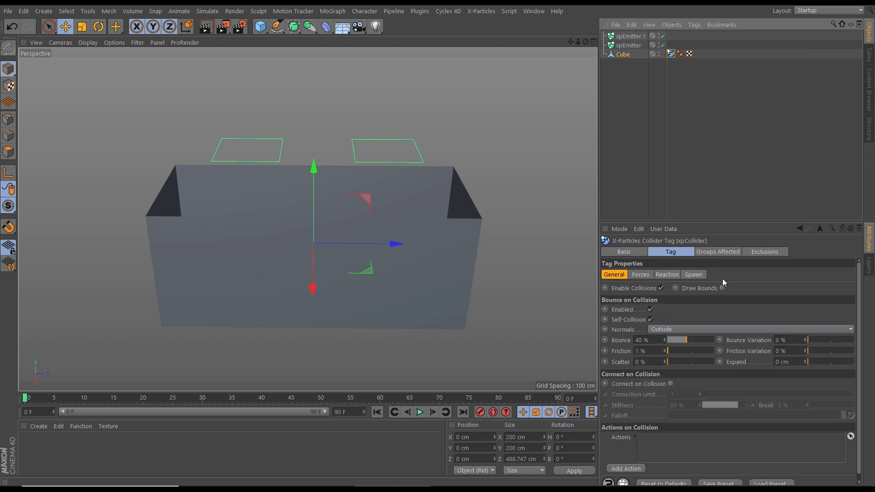
{"action": "left_click", "coordinate": [656, 329]}
{"action": "left_click", "coordinate": [668, 348]}
{"action": "left_click", "coordinate": [677, 341]}
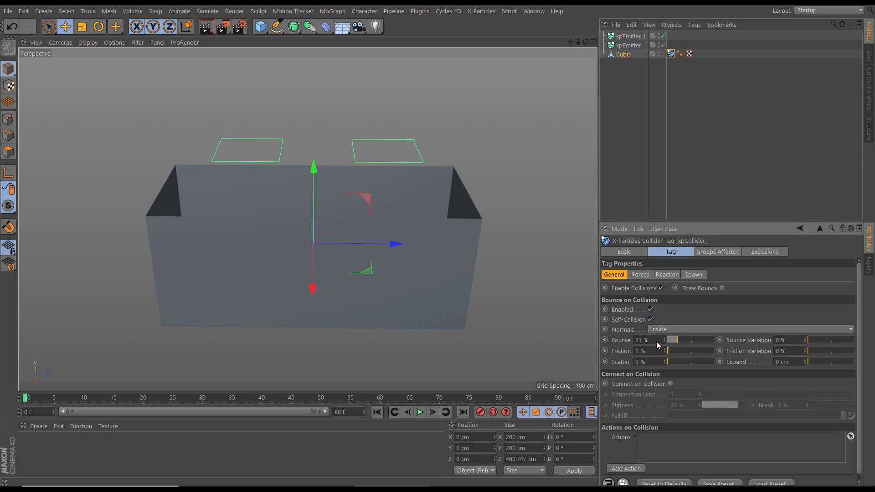
Hide the box in the viewport and play the simulation of both emitters
{"action": "left_click", "coordinate": [658, 54]}
{"action": "left_click", "coordinate": [658, 54]}
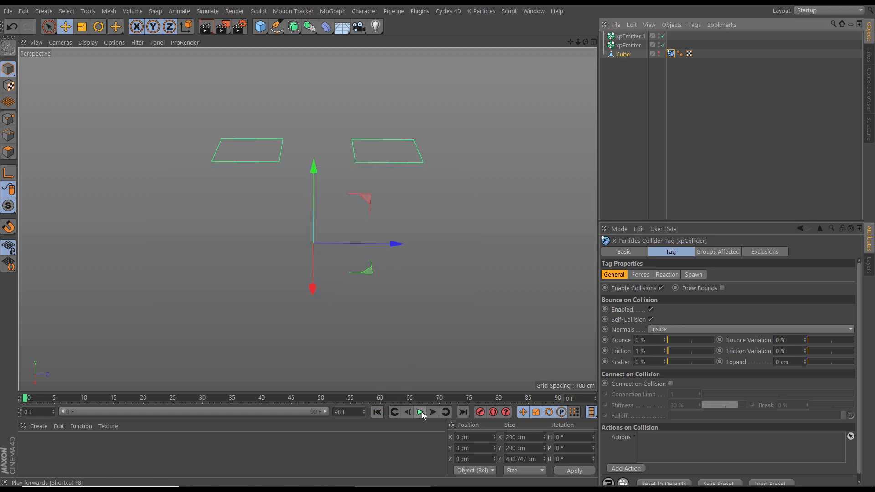
{"action": "left_click_drag", "start_coordinate": [310, 220], "coordinate": [368, 263], "text": "alt"}
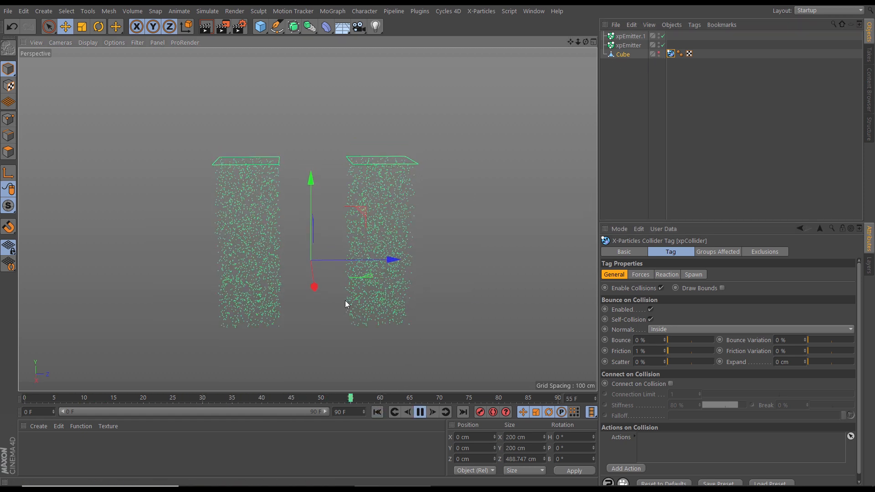
Add an xpGravity modifier and an xpFluidFX dynamics object to the scene
{"action": "left_click", "coordinate": [481, 11]}
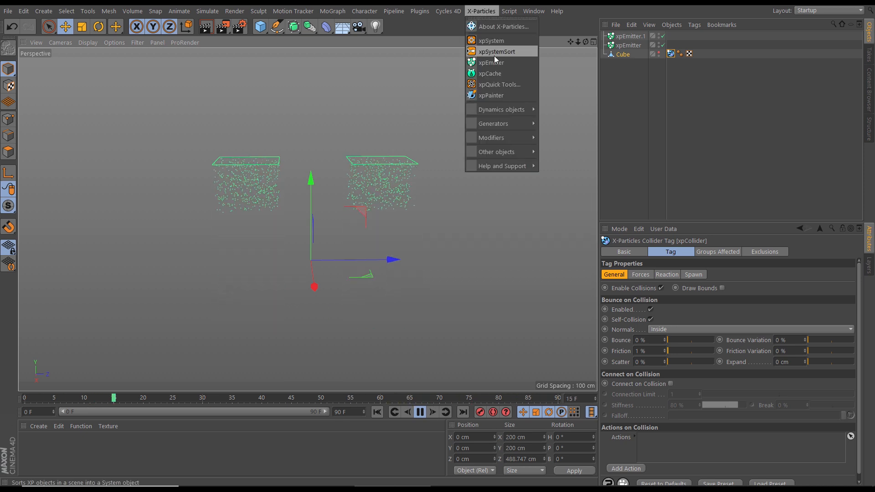
{"action": "mouse_move", "coordinate": [501, 138]}
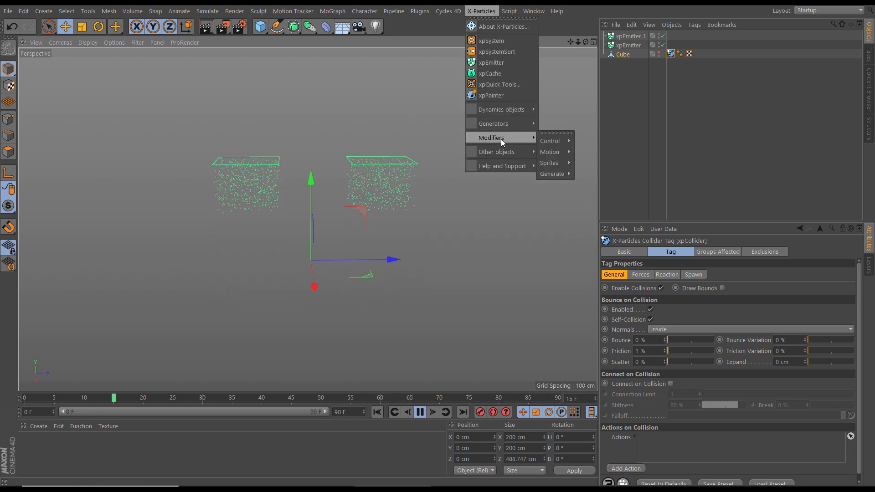
{"action": "mouse_move", "coordinate": [550, 150]}
{"action": "left_click", "coordinate": [622, 280]}
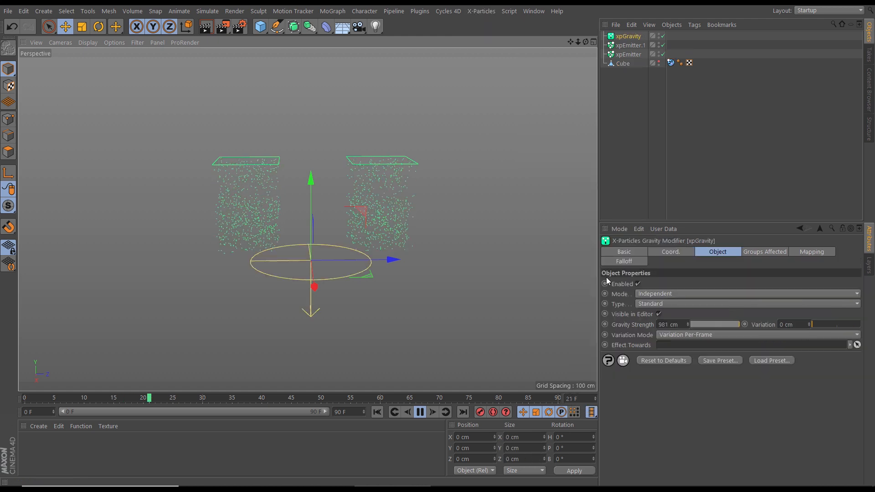
{"action": "left_click", "coordinate": [481, 11]}
{"action": "mouse_move", "coordinate": [508, 112]}
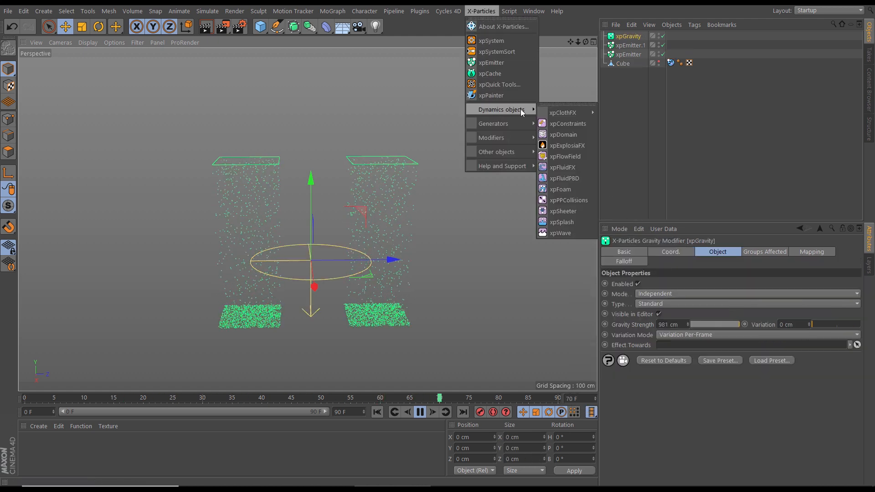
{"action": "left_click", "coordinate": [564, 167]}
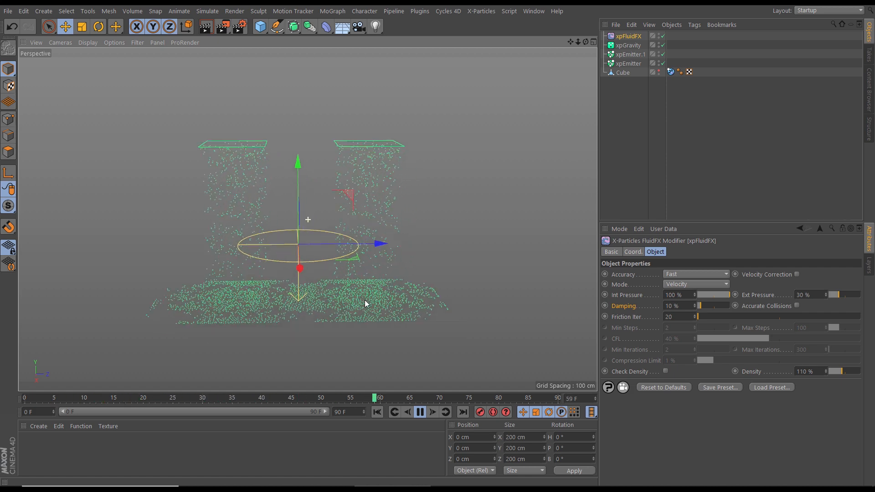
Set the particle color of xpEmitter.1 to cyan (H 187°, S 100%, V 100%)
{"action": "left_click", "coordinate": [631, 54]}
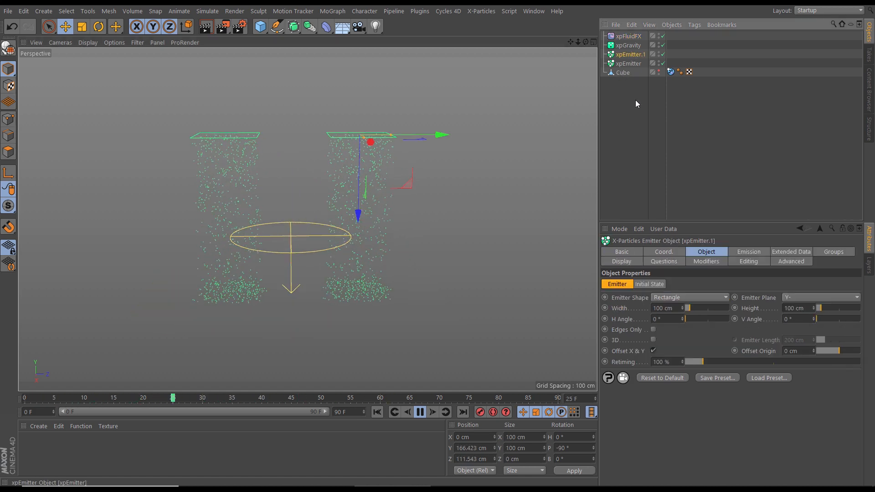
{"action": "left_click", "coordinate": [621, 261]}
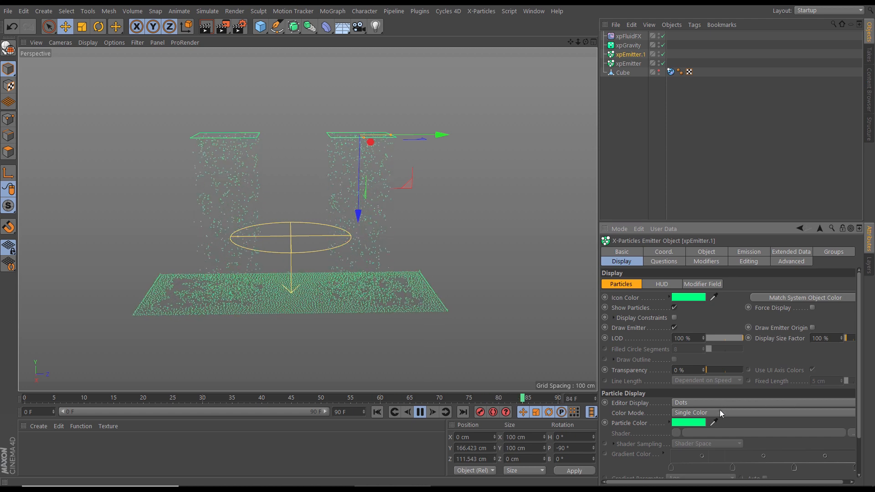
{"action": "left_click", "coordinate": [692, 424]}
{"action": "left_click", "coordinate": [714, 420]}
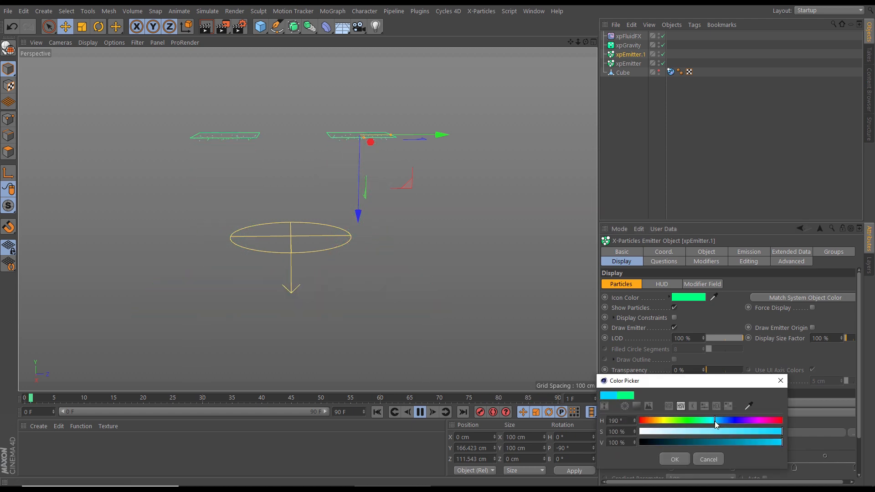
{"action": "left_click", "coordinate": [686, 458]}
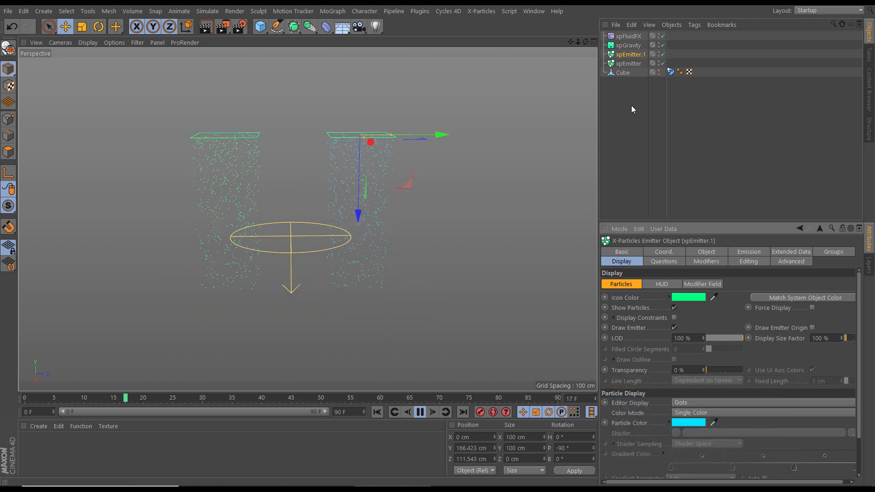
Set the particle color of xpEmitter, the original emitter, to magenta
{"action": "left_click", "coordinate": [628, 63]}
{"action": "left_click", "coordinate": [684, 422]}
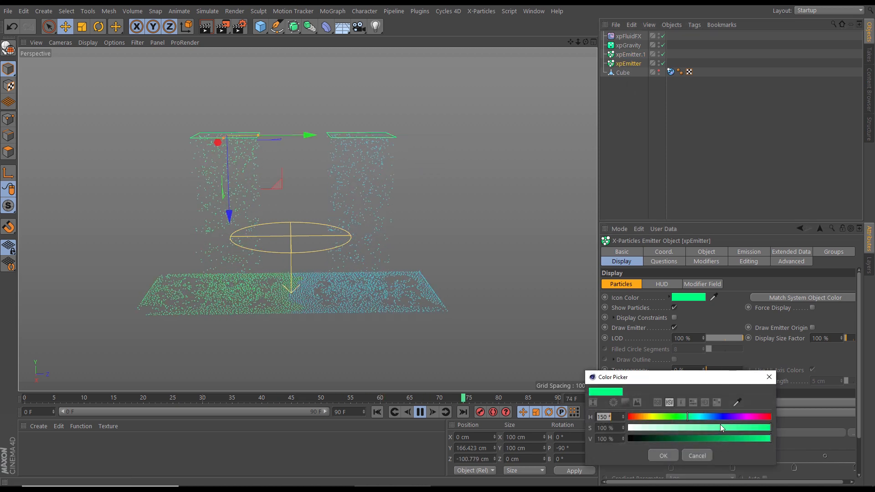
{"action": "left_click", "coordinate": [671, 452]}
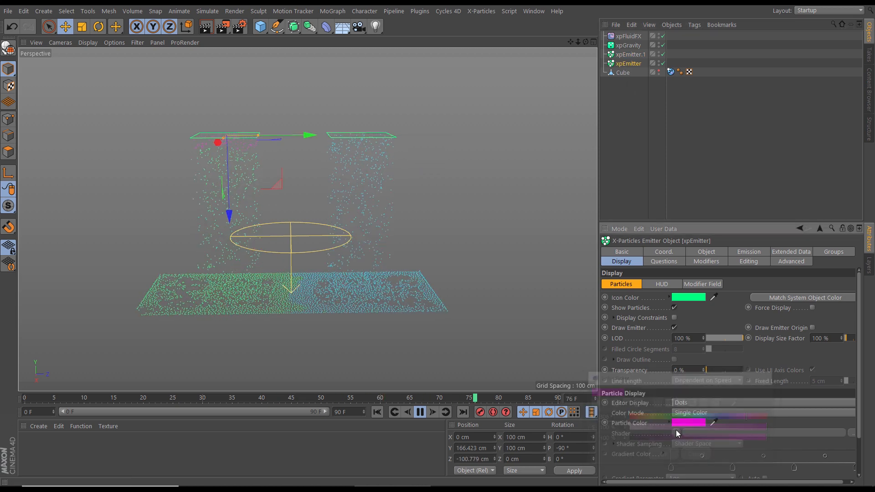
Set the editor display of both emitters' particles to Squares
{"action": "left_click", "coordinate": [638, 54], "text": "ctrl"}
{"action": "left_click", "coordinate": [681, 403]}
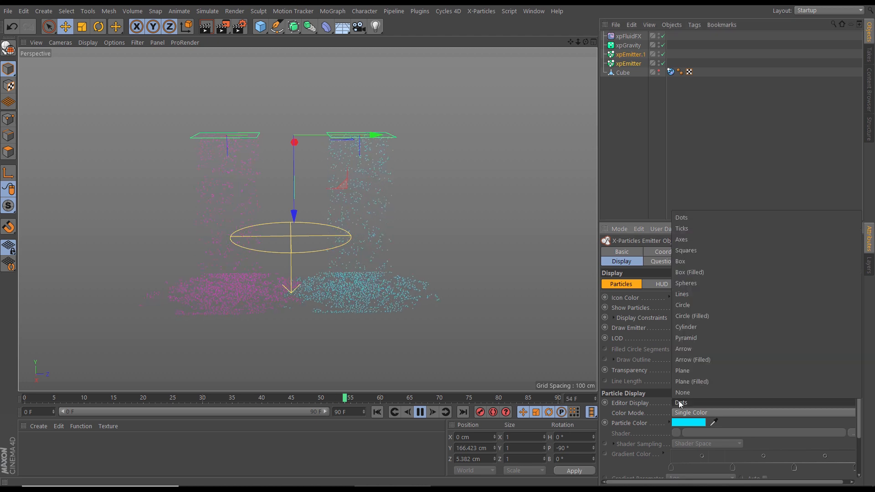
{"action": "left_click", "coordinate": [695, 251]}
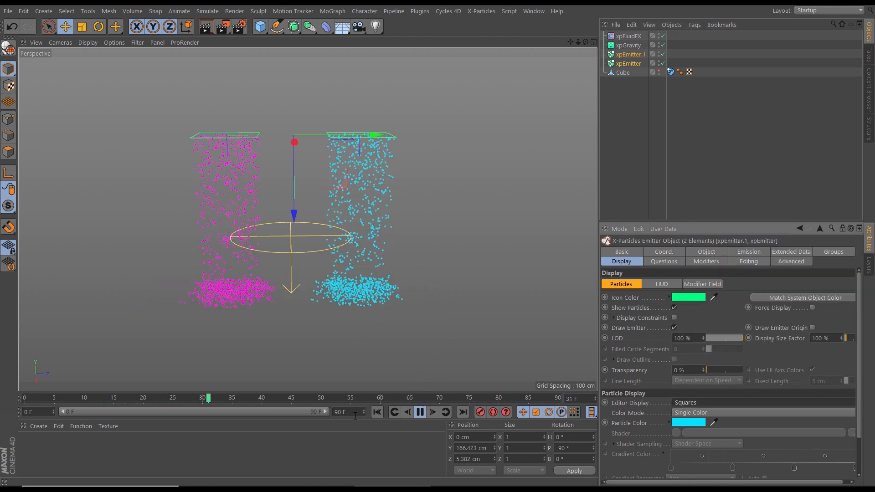
Extend the animation length to 300 frames and preview how the cyan and magenta fluids meet in the box
{"action": "left_click_drag", "start_coordinate": [348, 412], "coordinate": [308, 416]}
{"action": "type", "text": "300"}
{"action": "key", "text": "Return"}
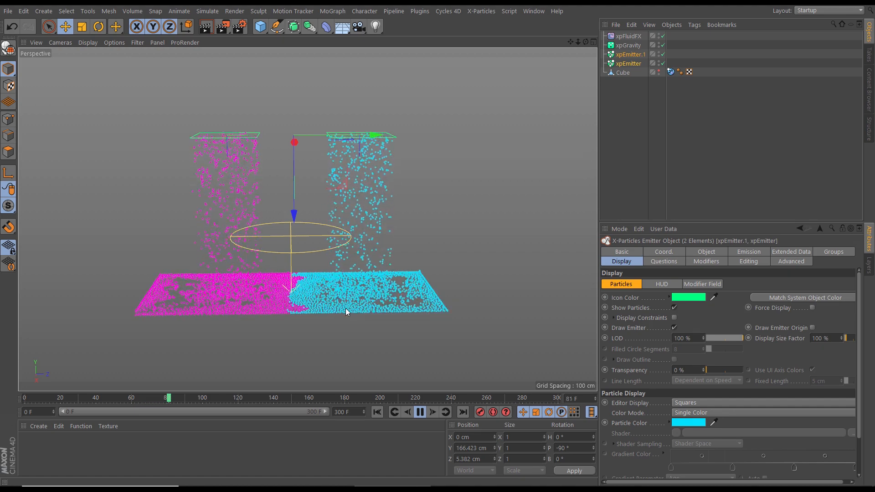
{"action": "mouse_move", "coordinate": [350, 305]}
{"action": "left_mouse_down", "text": "alt"}
{"action": "mouse_move", "coordinate": [349, 294]}
{"action": "mouse_move", "coordinate": [346, 320]}
{"action": "left_mouse_up", "text": "alt"}
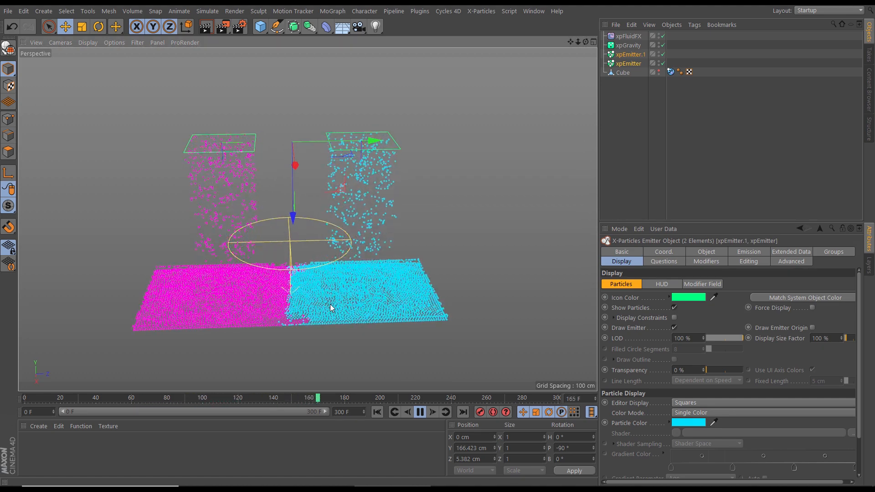
{"action": "mouse_move", "coordinate": [353, 300]}
{"action": "left_mouse_down", "text": "alt"}
{"action": "mouse_move", "coordinate": [350, 288]}
{"action": "mouse_move", "coordinate": [327, 328]}
{"action": "mouse_move", "coordinate": [346, 316]}
{"action": "left_mouse_up", "text": "alt"}
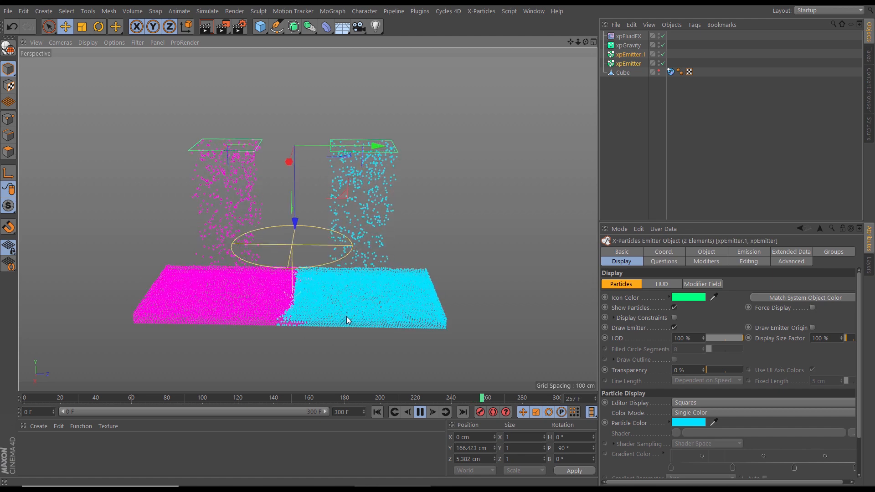
{"action": "left_click", "coordinate": [420, 412]}
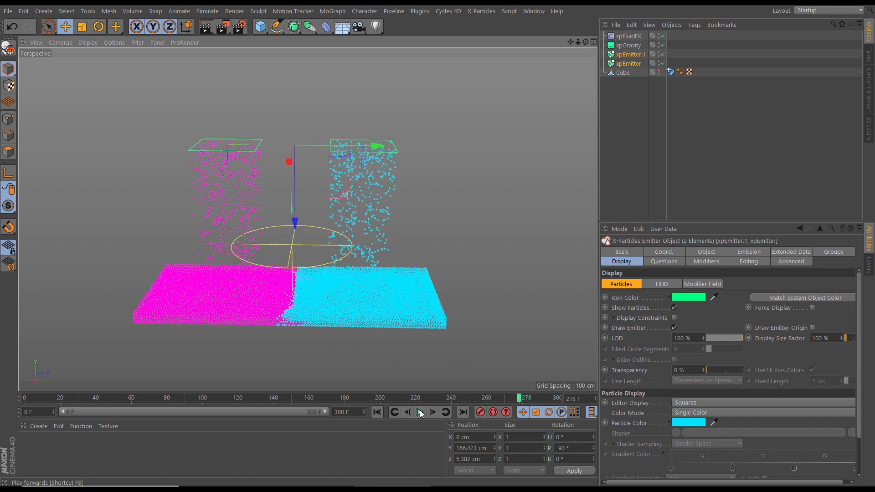
{"action": "left_click", "coordinate": [378, 412]}
Set the fluid density of xpEmitter.1, the cyan emitter, to 200 and replay the simulation to compare the mixing
{"action": "left_click", "coordinate": [630, 56]}
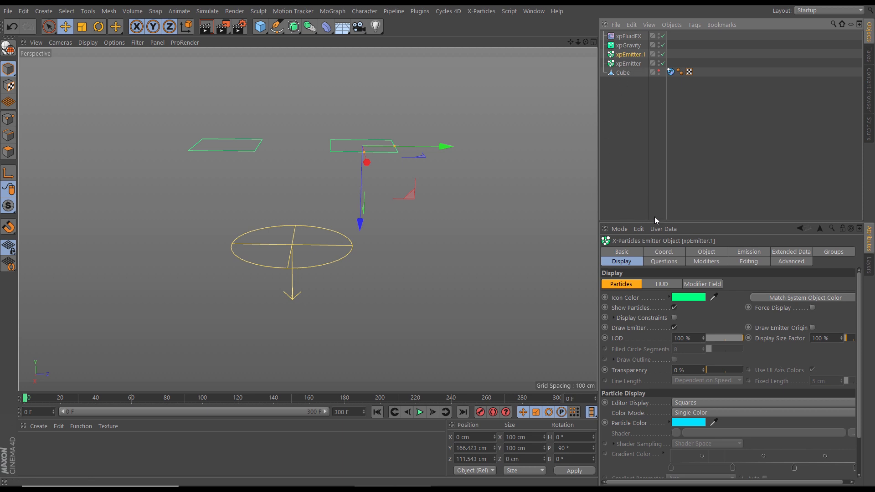
{"action": "left_click", "coordinate": [782, 254]}
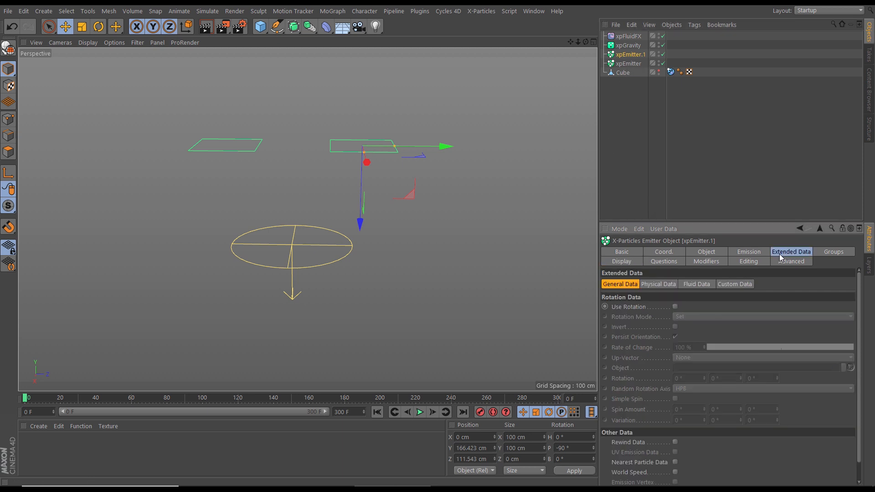
{"action": "left_click", "coordinate": [700, 284]}
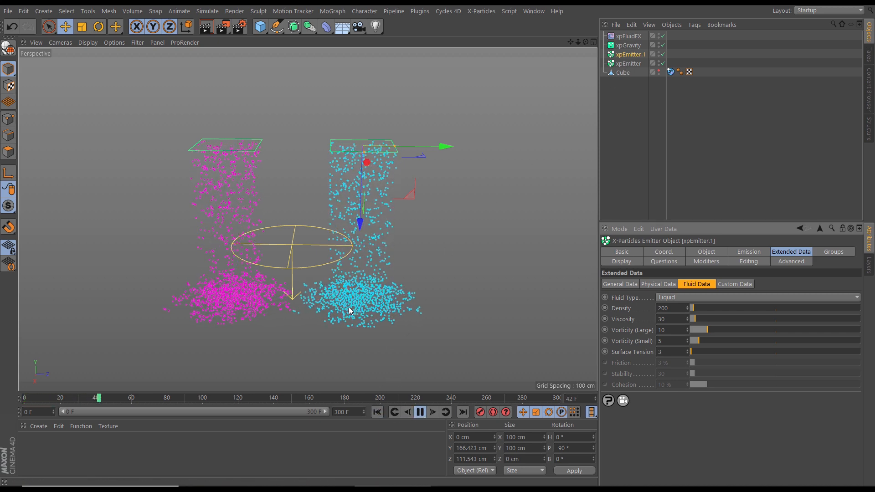
{"action": "left_click_drag", "start_coordinate": [353, 304], "coordinate": [354, 280], "text": "alt"}
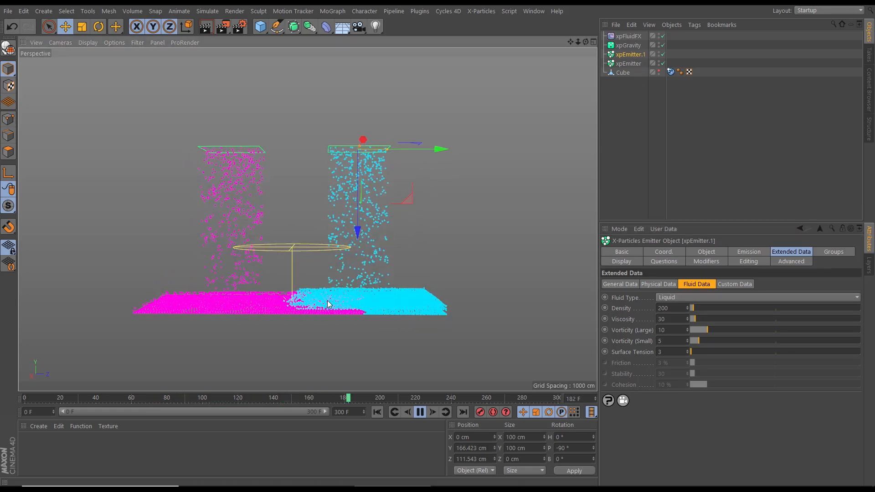
{"action": "mouse_move", "coordinate": [342, 306]}
{"action": "left_mouse_down", "text": "alt"}
{"action": "mouse_move", "coordinate": [343, 292]}
{"action": "mouse_move", "coordinate": [334, 330]}
{"action": "mouse_move", "coordinate": [349, 308]}
{"action": "left_mouse_up", "text": "alt"}
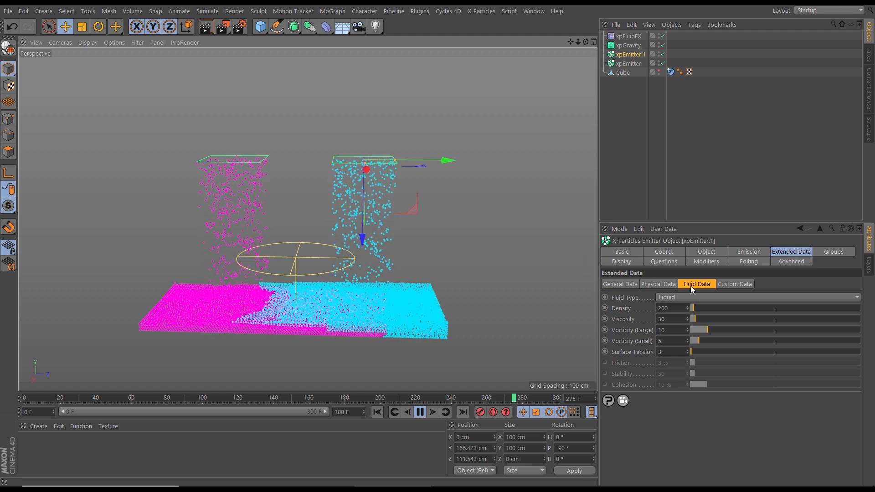
Raise the cyan emitter's fluid density to about 3126 and replay the simulation in the box
{"action": "left_click_drag", "start_coordinate": [695, 310], "coordinate": [710, 310]}
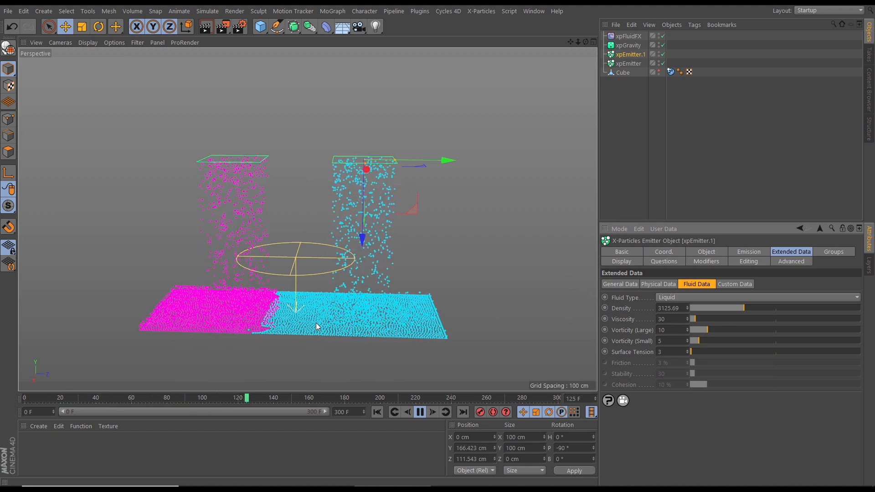
{"action": "left_click_drag", "start_coordinate": [304, 327], "coordinate": [335, 320], "text": "alt"}
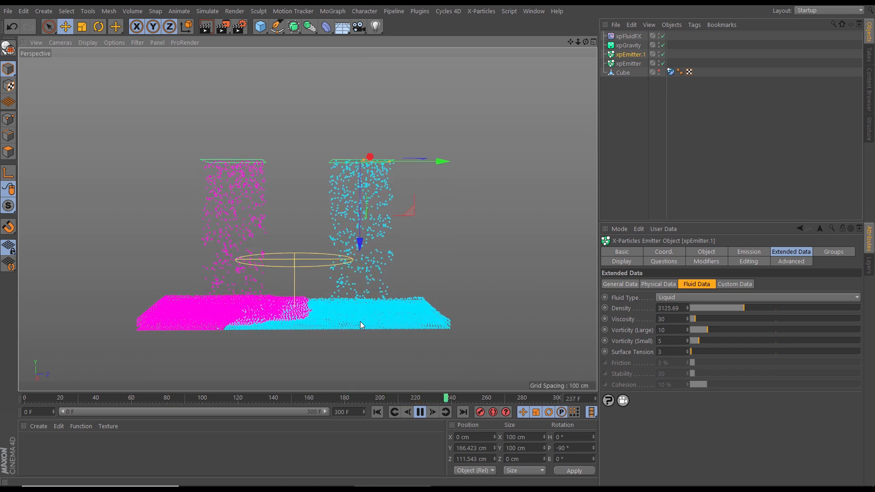
{"action": "left_click_drag", "start_coordinate": [365, 313], "coordinate": [287, 324], "text": "alt"}
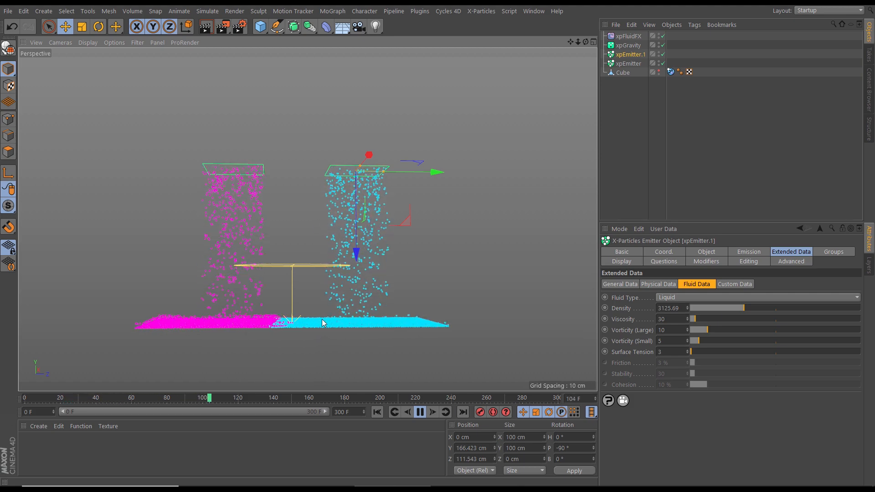
{"action": "left_click_drag", "start_coordinate": [371, 297], "coordinate": [392, 379], "text": "alt"}
{"action": "left_click", "coordinate": [421, 412]}
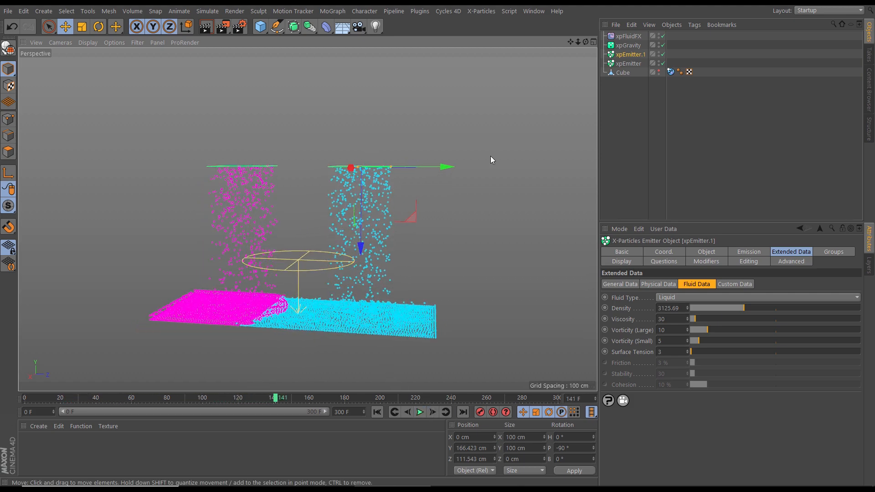
Switch back to the number 5 scene and test a fluid density of 200 on the five pink emitters
{"action": "left_click", "coordinate": [531, 11]}
{"action": "mouse_move", "coordinate": [553, 280]}
{"action": "left_click", "coordinate": [556, 296]}
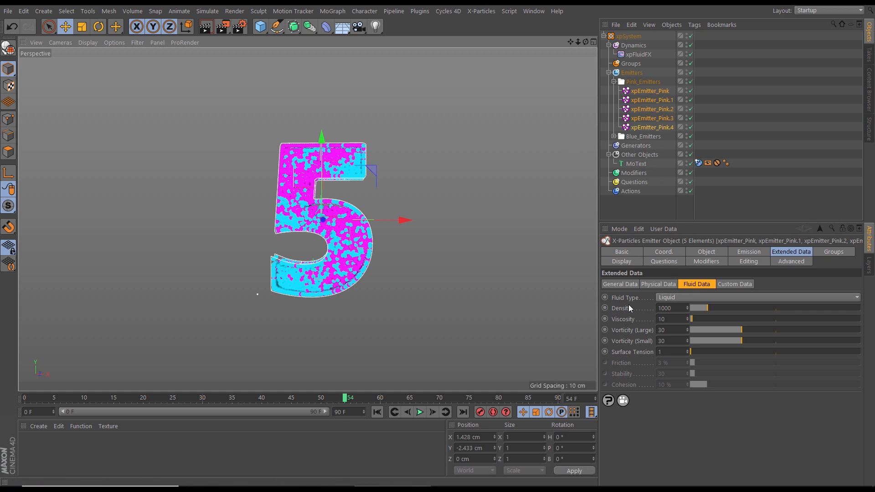
{"action": "left_click_drag", "start_coordinate": [677, 311], "coordinate": [645, 313]}
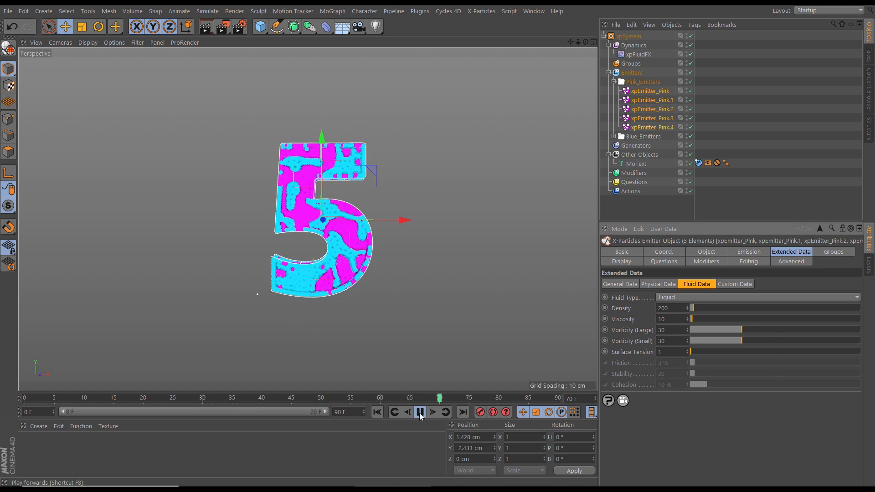
{"action": "left_click", "coordinate": [420, 412]}
{"action": "left_click", "coordinate": [377, 412]}
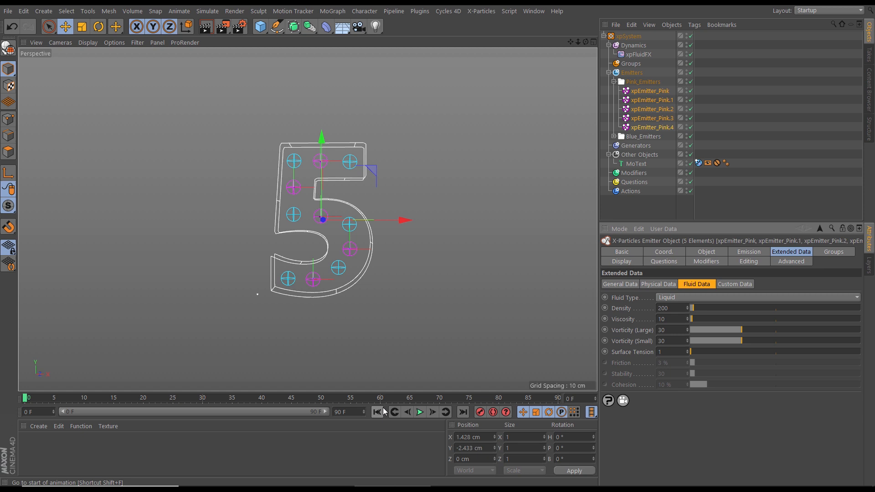
Duplicate xpEmitter_Pink.4 to about X -22.9 cm at the 5's lower tail and set the copy's Shot Time to 30 F
{"action": "left_click", "coordinate": [315, 277]}
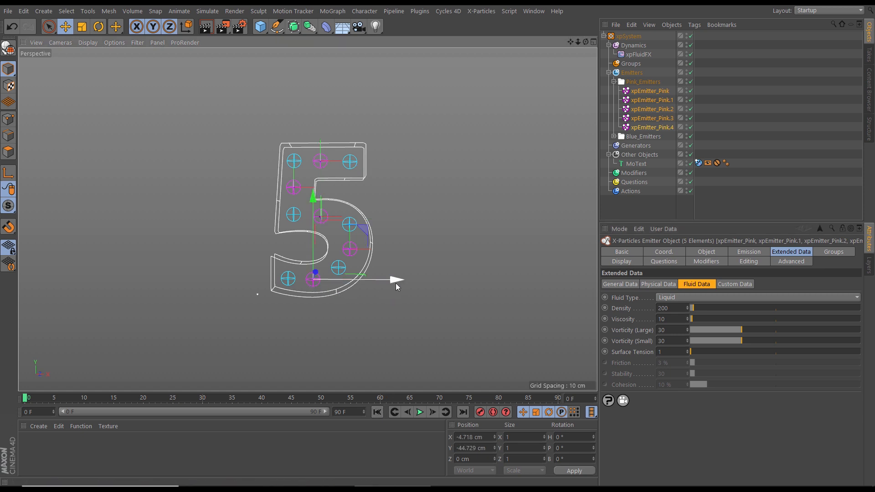
{"action": "left_click_drag", "start_coordinate": [395, 281], "coordinate": [381, 283]}
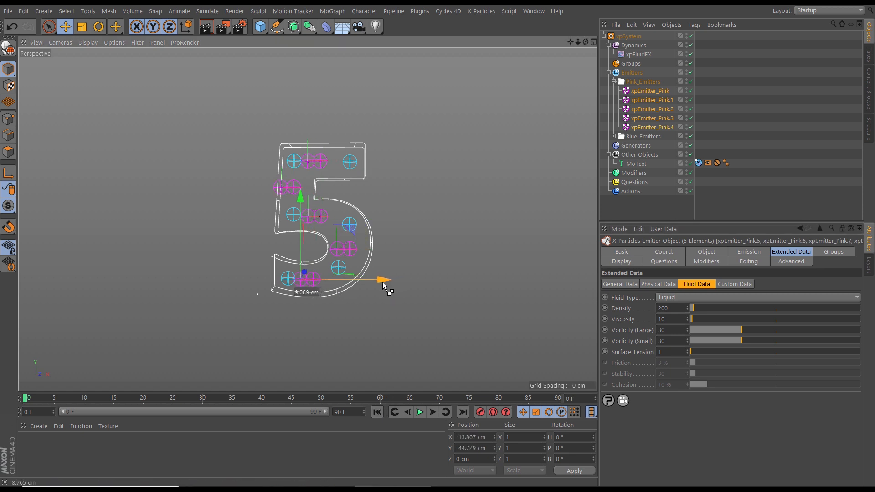
{"action": "left_click", "coordinate": [649, 127]}
{"action": "left_click_drag", "start_coordinate": [395, 281], "coordinate": [371, 283], "text": "ctrl"}
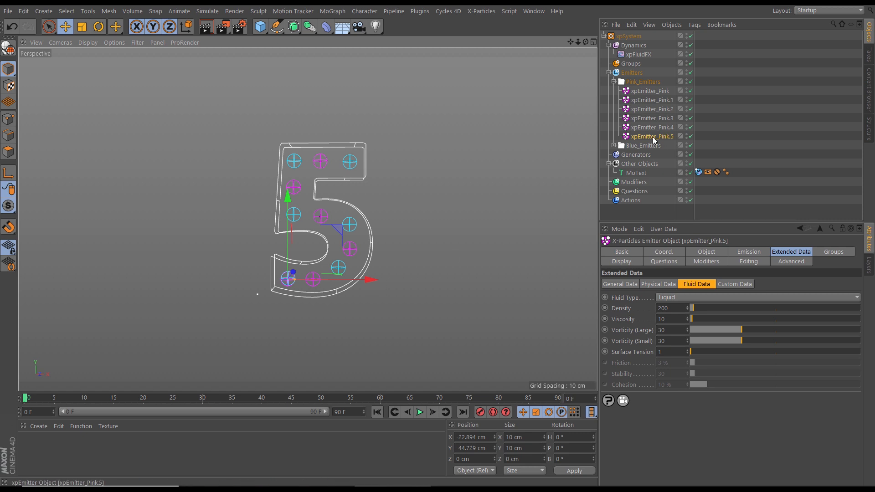
{"action": "left_click", "coordinate": [728, 253]}
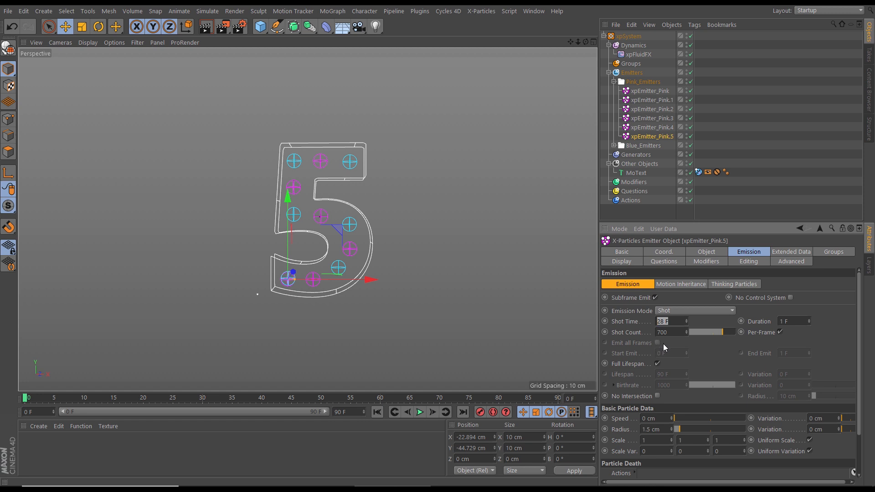
{"action": "left_click", "coordinate": [419, 412]}
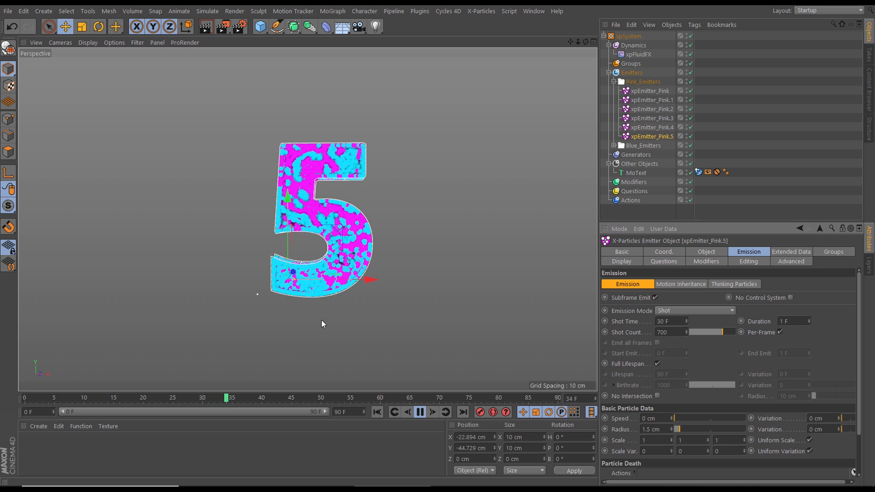
Set the friction of the MoText object's xpCollider tag to 0 % and replay the fluid filling the 5
{"action": "left_click", "coordinate": [698, 171]}
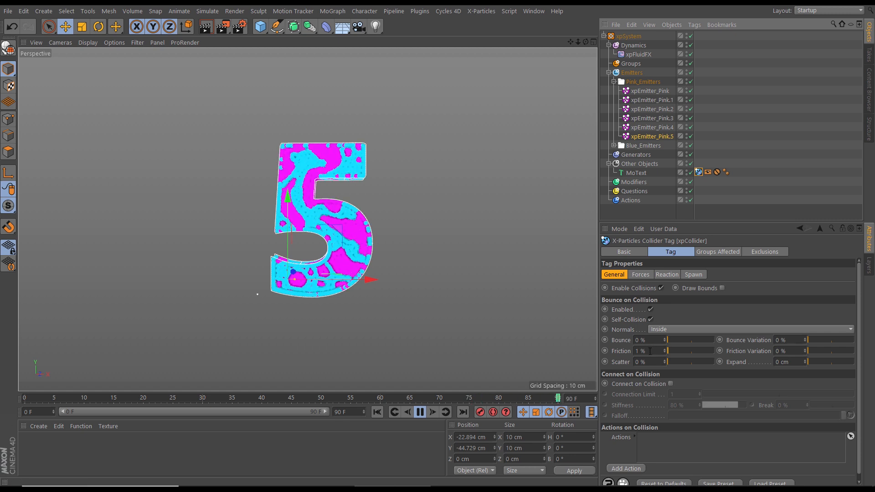
{"action": "left_click_drag", "start_coordinate": [668, 351], "coordinate": [658, 353]}
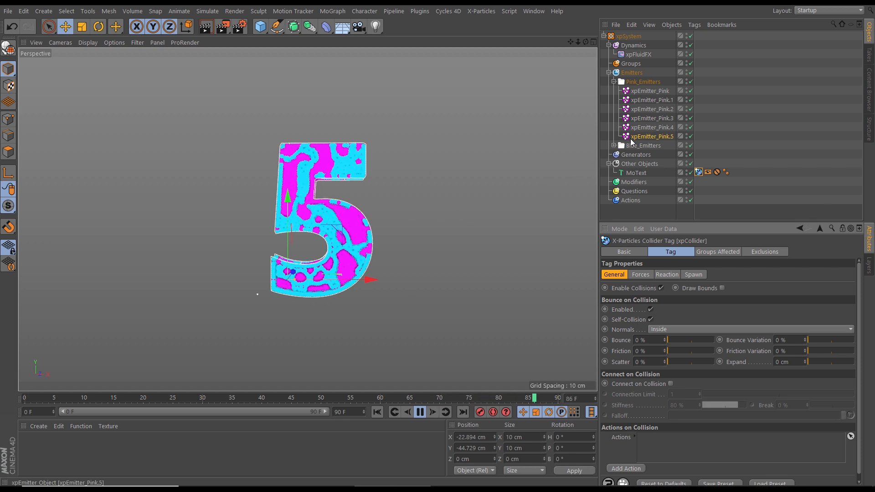
{"action": "left_click", "coordinate": [613, 81]}
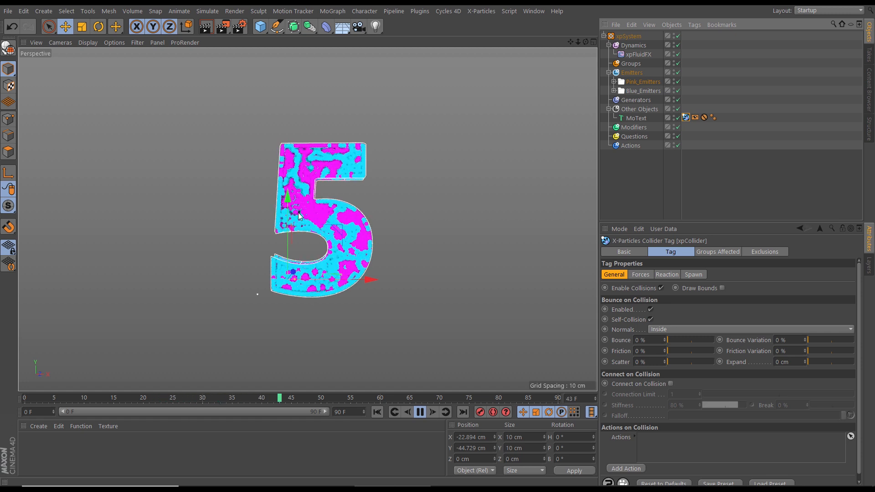
{"action": "left_click", "coordinate": [419, 412]}
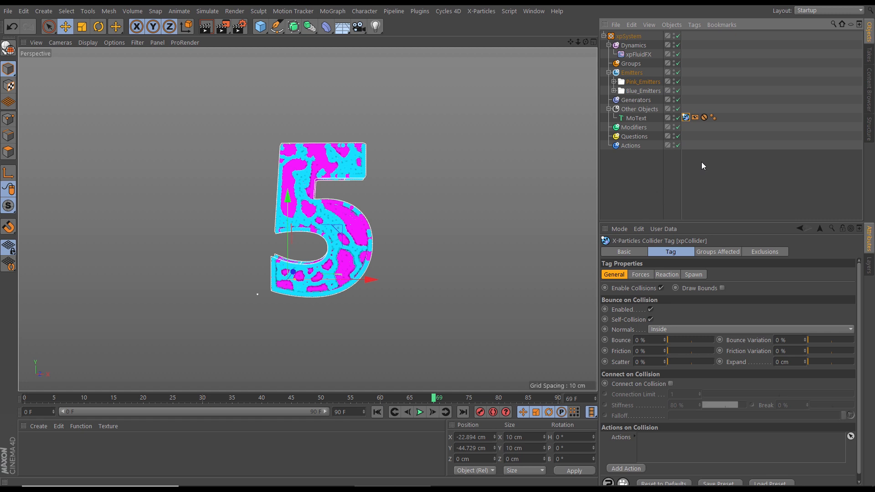
{"action": "left_click", "coordinate": [614, 81]}
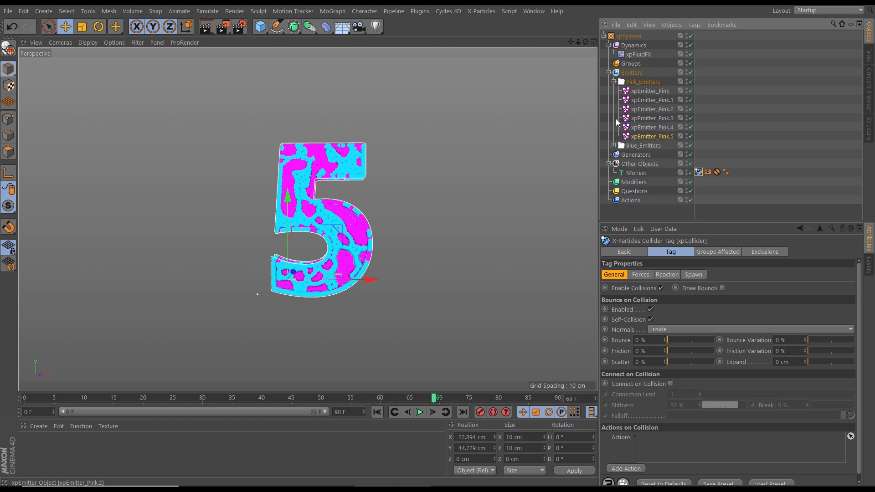
{"action": "left_click", "coordinate": [614, 145]}
{"action": "left_click", "coordinate": [614, 146]}
{"action": "left_click", "coordinate": [614, 82]}
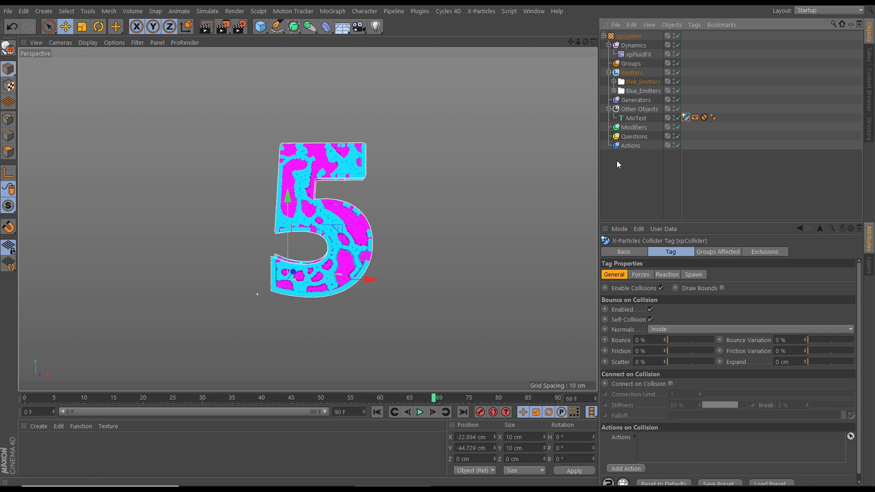
Add an xpCache object to the Other Objects folder of the xpSystem
{"action": "left_click", "coordinate": [637, 110]}
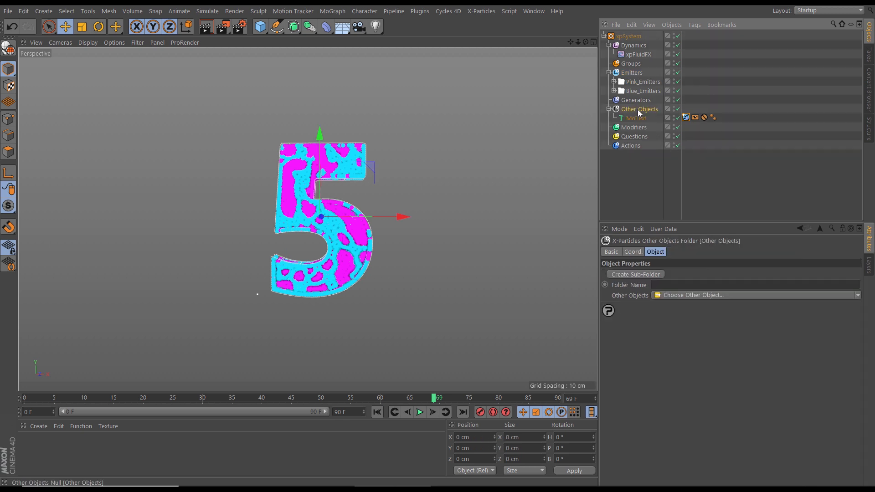
{"action": "left_click", "coordinate": [860, 296]}
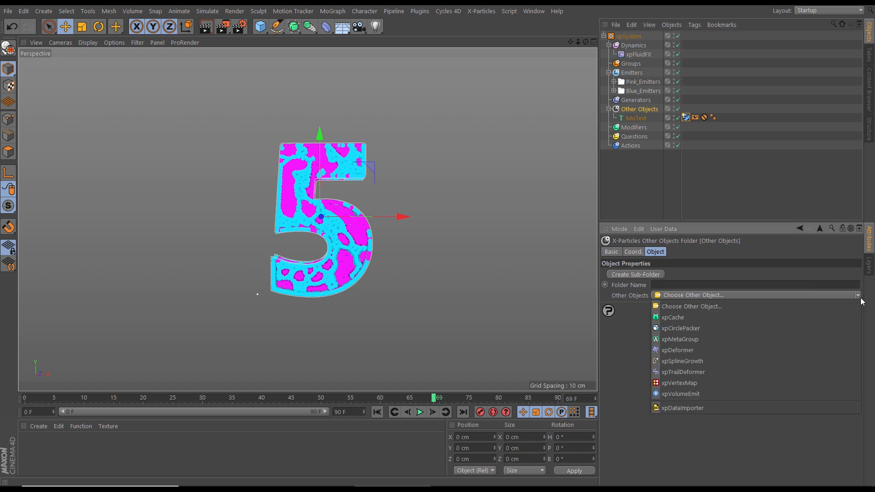
{"action": "left_click", "coordinate": [797, 318]}
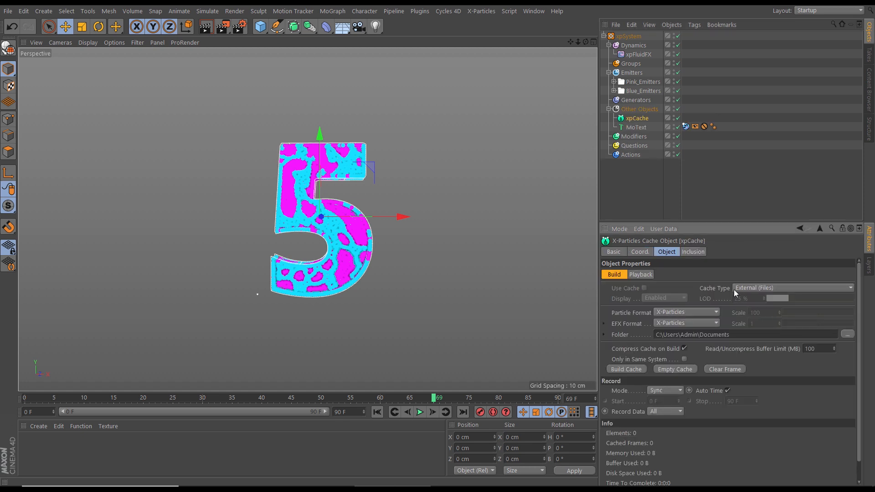
Set the xpCache folder to the Cache directory inside XP_Countdown_FIVE_fill in the Mograph_Countdown library
{"action": "left_click", "coordinate": [847, 335]}
{"action": "left_click", "coordinate": [376, 249]}
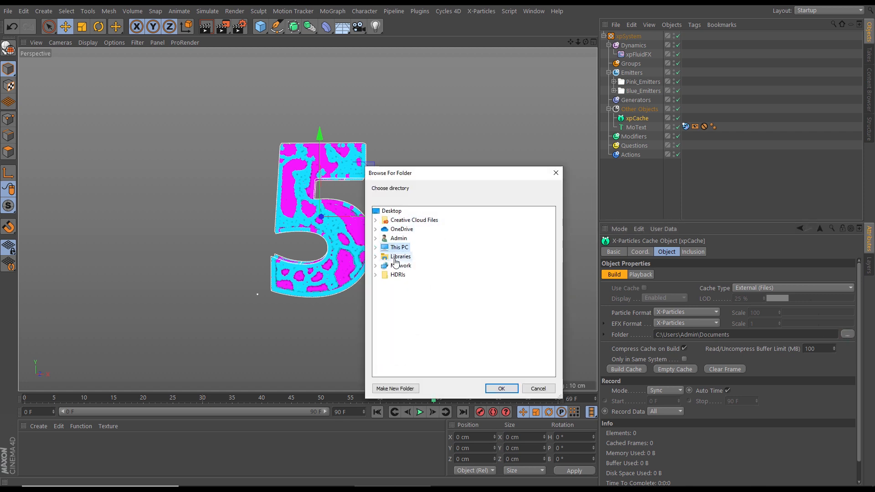
{"action": "left_click", "coordinate": [375, 257]}
{"action": "double_click", "coordinate": [410, 285]}
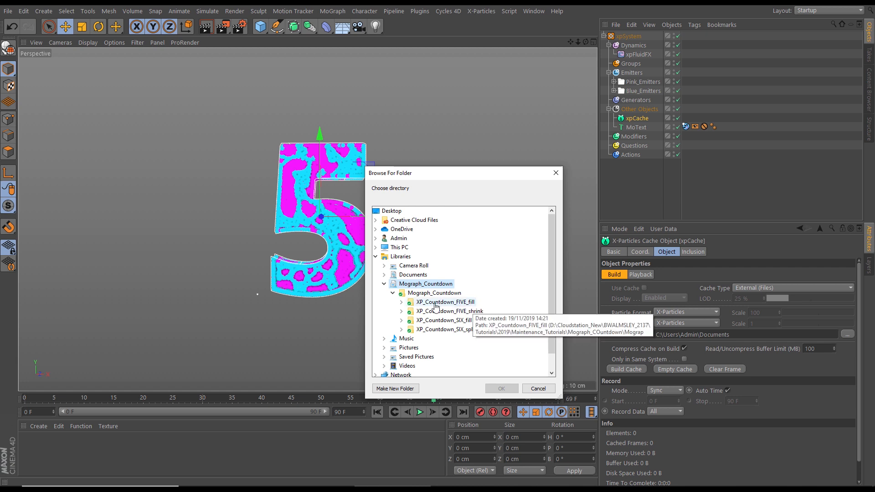
{"action": "left_click", "coordinate": [401, 303]}
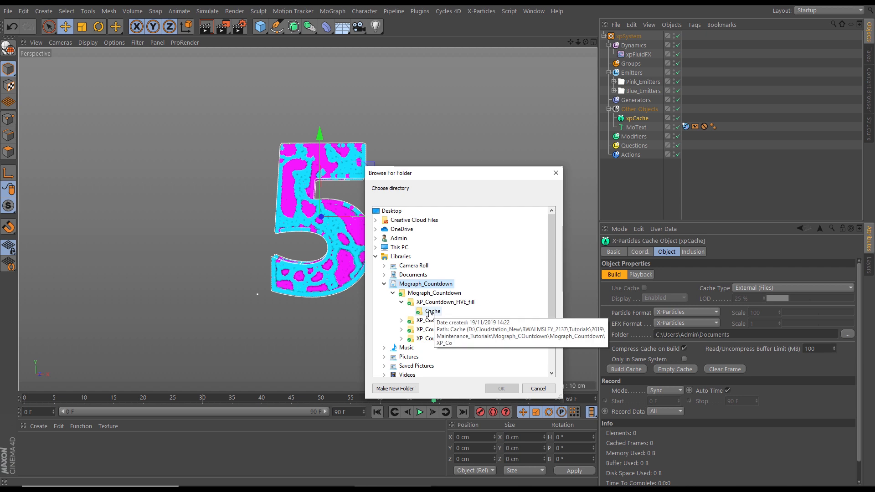
{"action": "left_click", "coordinate": [432, 311]}
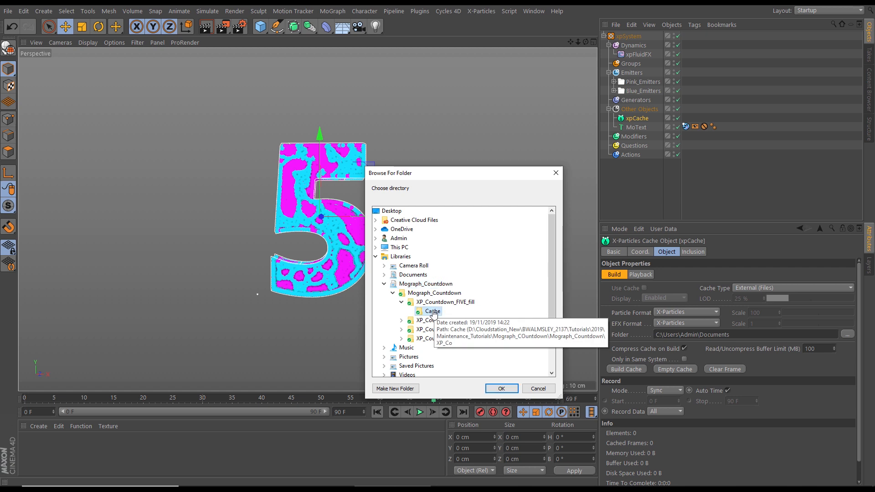
{"action": "left_click", "coordinate": [500, 389]}
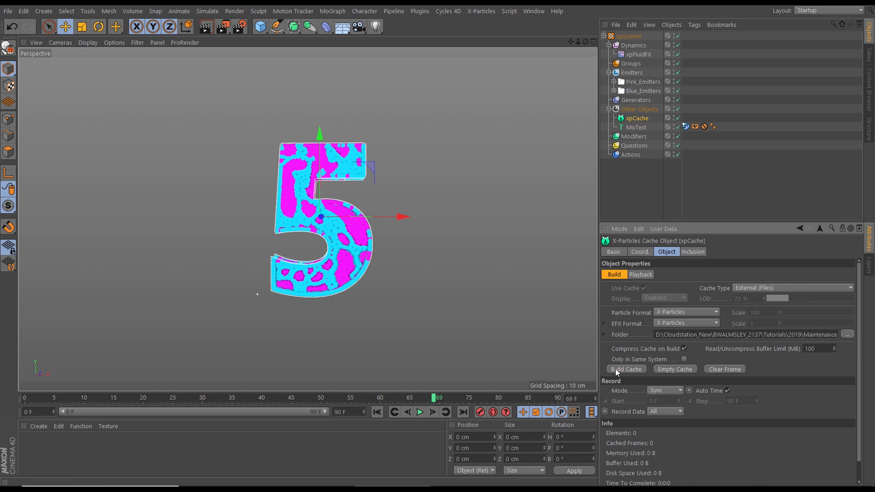
Return to frame 0, set the project's end to 200 F and extend the preview range to the full 200 F
{"action": "left_click", "coordinate": [376, 413]}
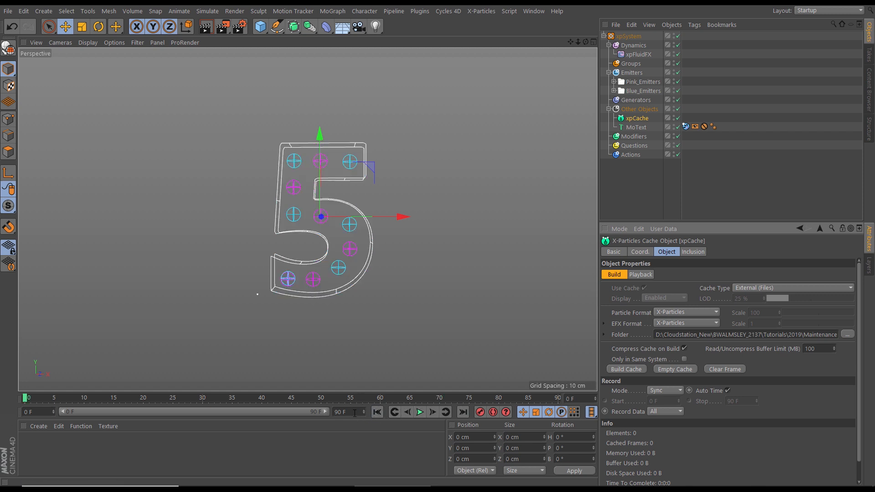
{"action": "left_click", "coordinate": [352, 411]}
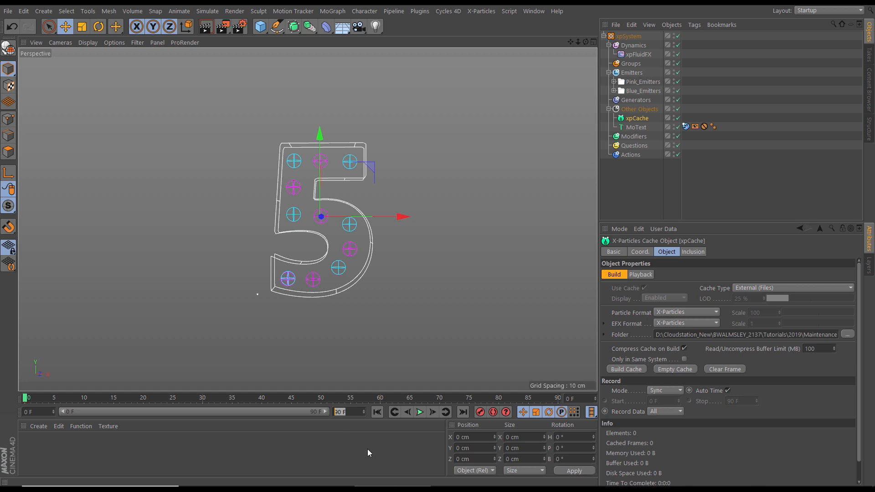
{"action": "type", "text": "250"}
{"action": "key", "text": "Return"}
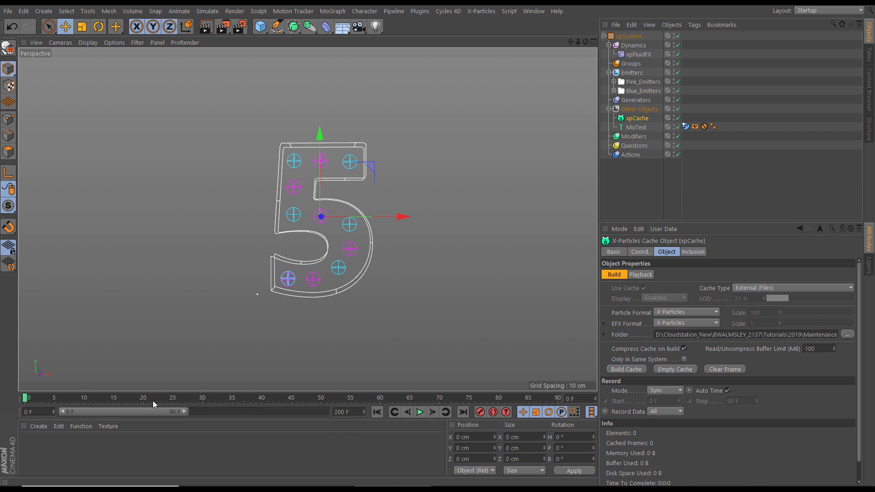
{"action": "left_click_drag", "start_coordinate": [181, 412], "coordinate": [333, 415]}
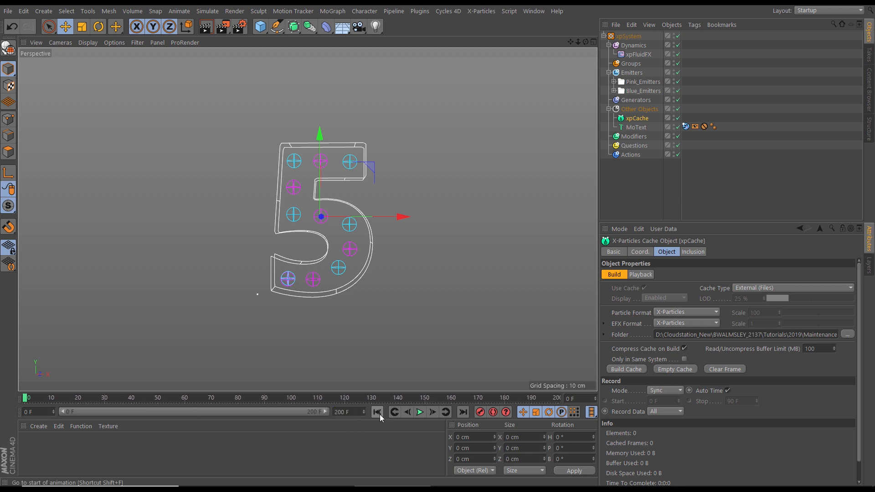
Play the fluid simulation over the extended timeline, then rewind it to frame 0 and build the xpCache object's cache
{"action": "left_click", "coordinate": [419, 413]}
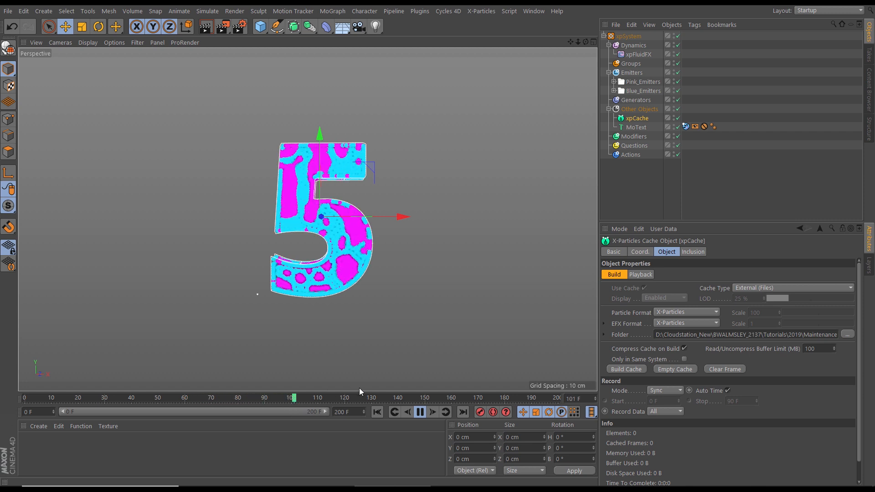
{"action": "left_click", "coordinate": [419, 412]}
{"action": "left_click", "coordinate": [380, 414]}
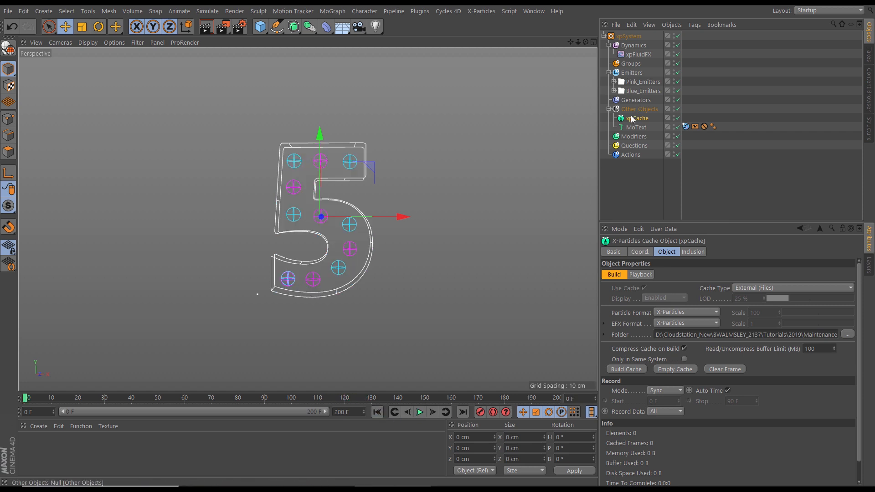
{"action": "left_click", "coordinate": [620, 370]}
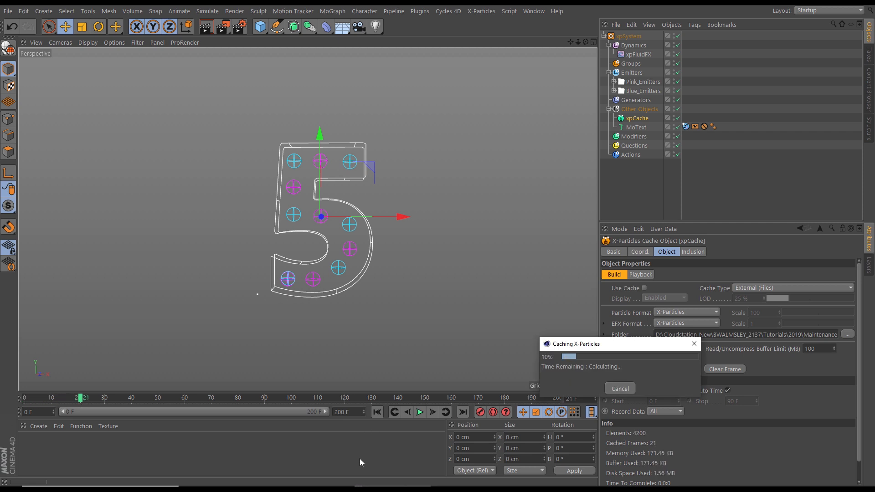
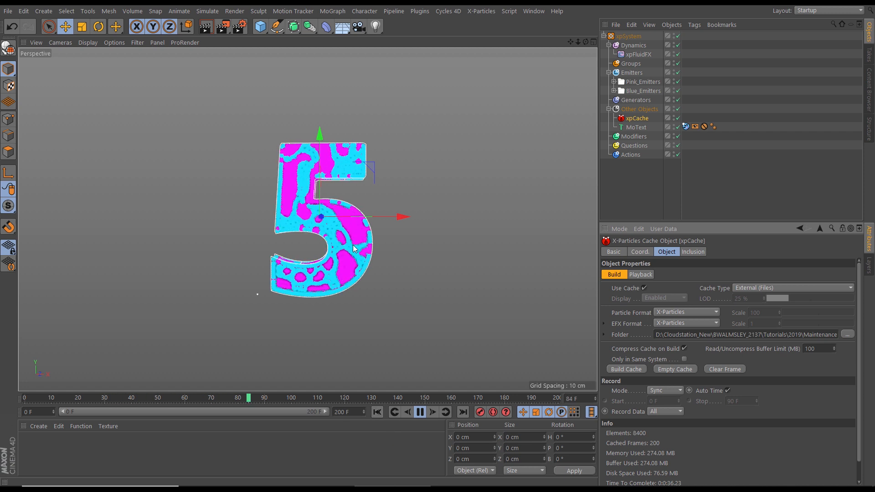
Play the cached fluid simulation several times, pausing to examine how the pink and blue particles mix, and return to frame 0
{"action": "left_click", "coordinate": [378, 412]}
{"action": "left_click", "coordinate": [419, 412]}
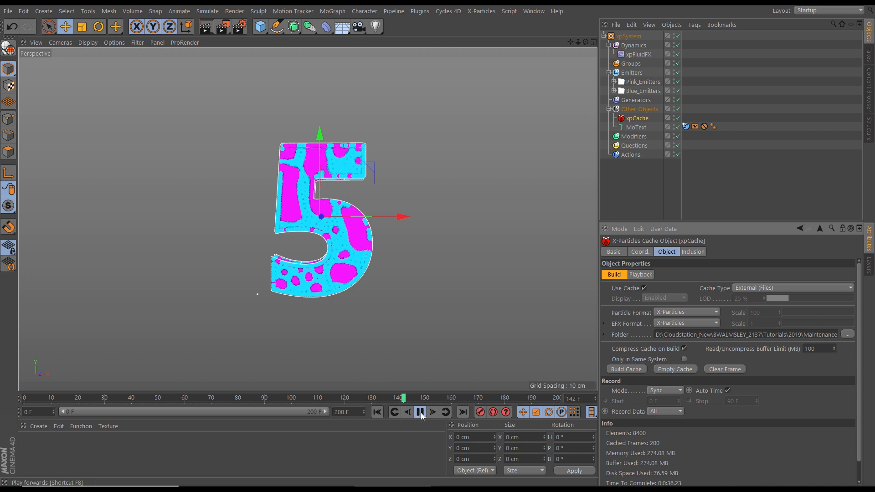
{"action": "left_click", "coordinate": [377, 412]}
{"action": "left_click", "coordinate": [419, 412]}
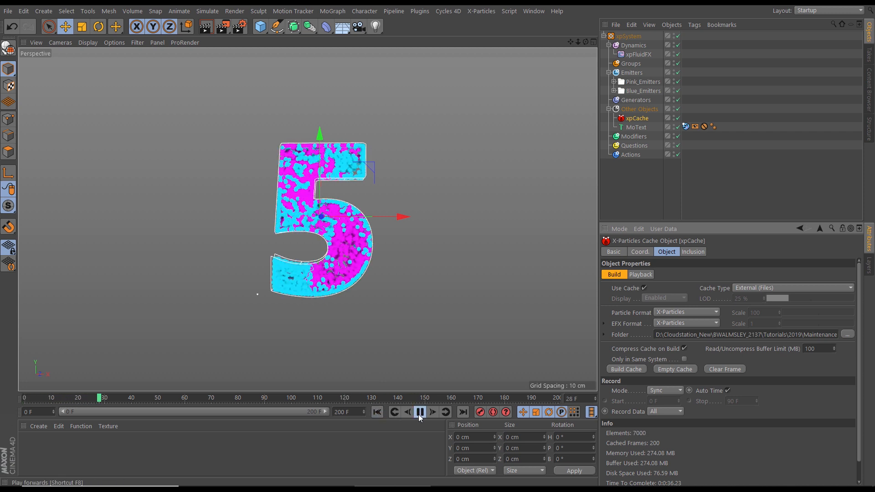
{"action": "left_click", "coordinate": [419, 412]}
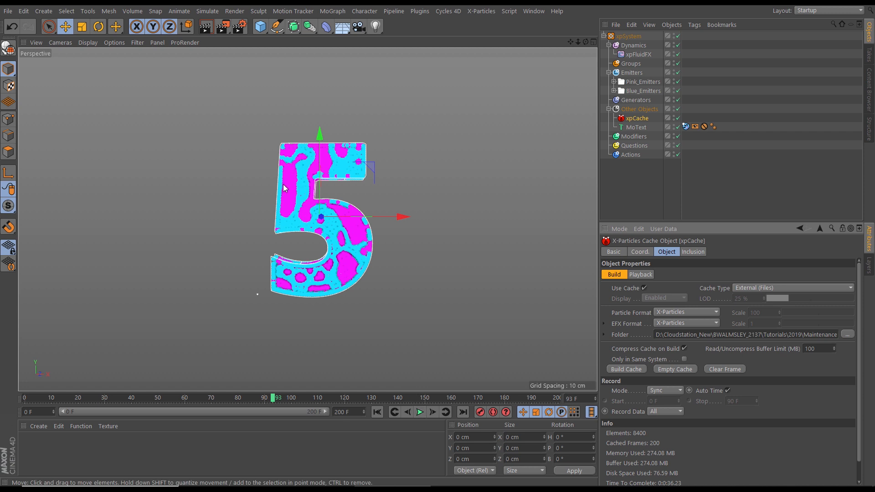
{"action": "left_click", "coordinate": [419, 413]}
{"action": "left_click", "coordinate": [419, 413]}
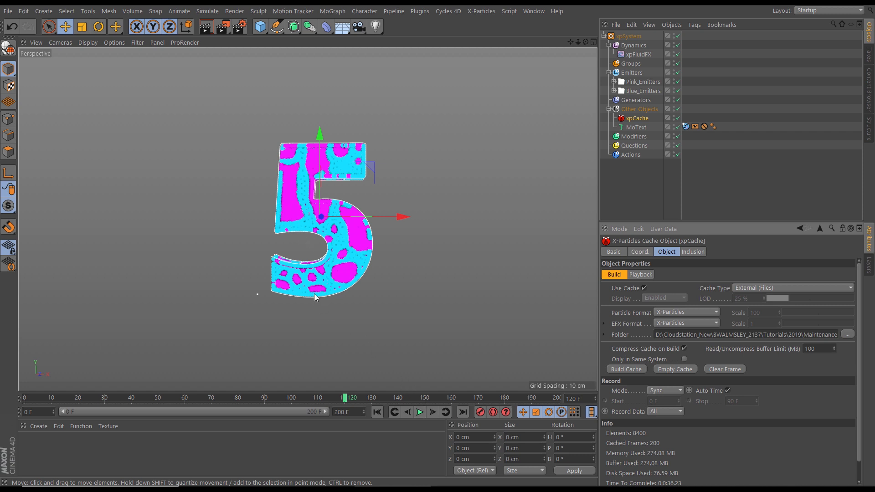
{"action": "left_click", "coordinate": [376, 412]}
{"action": "left_click", "coordinate": [420, 412]}
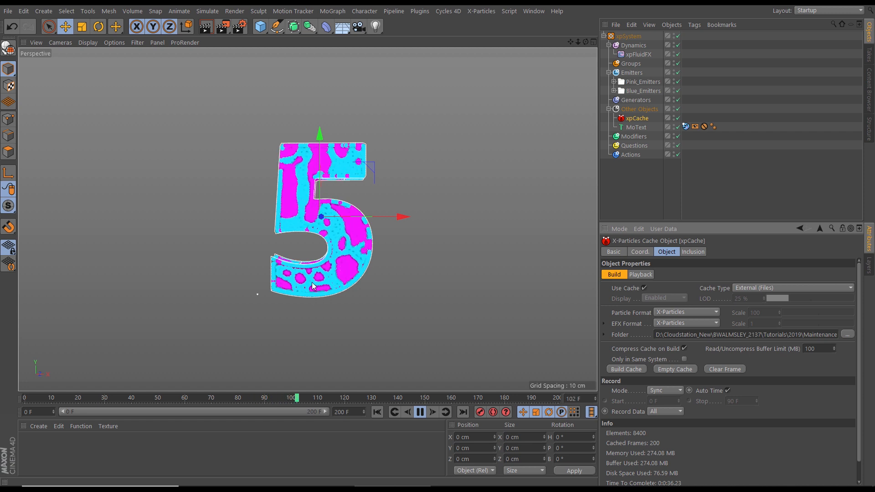
{"action": "left_click", "coordinate": [377, 412]}
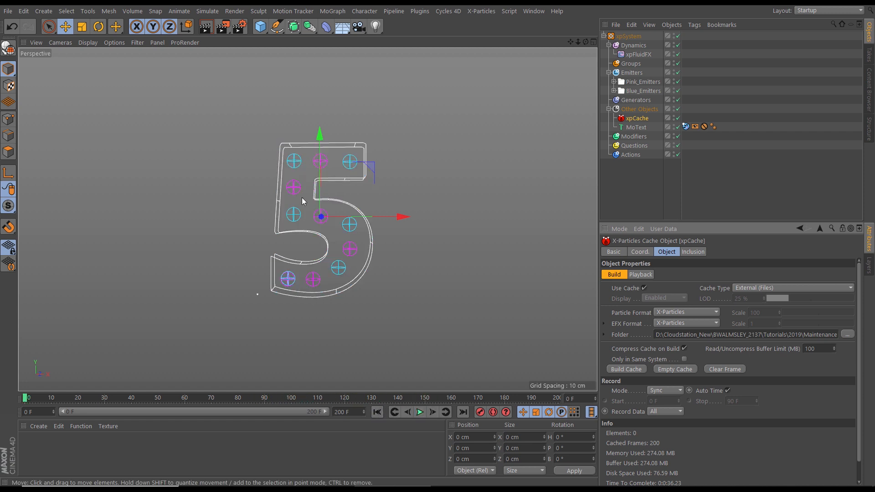
Move xpEmitter_Pink.1 to about X -21.3, Y 21.1 cm and xpEmitter_Blue.3 to about X -15.4, Y 3.9 cm
{"action": "left_click", "coordinate": [614, 82]}
{"action": "left_click", "coordinate": [645, 102]}
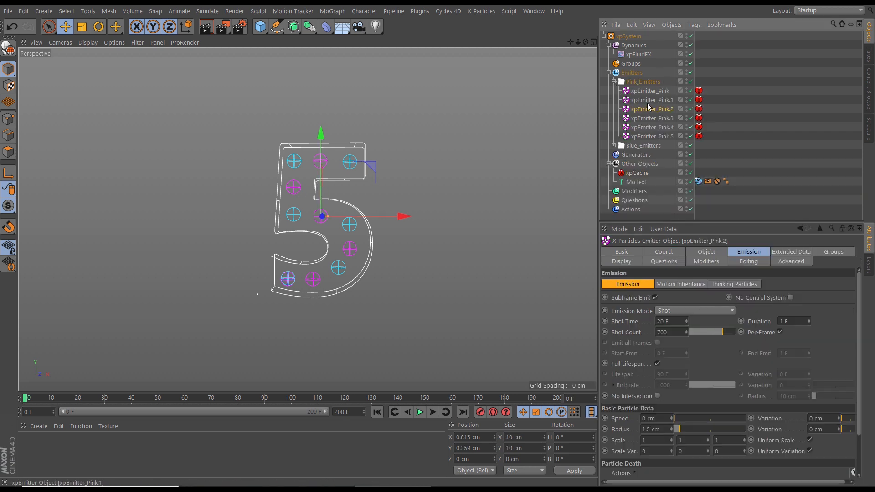
{"action": "left_click_drag", "start_coordinate": [377, 188], "coordinate": [375, 191]}
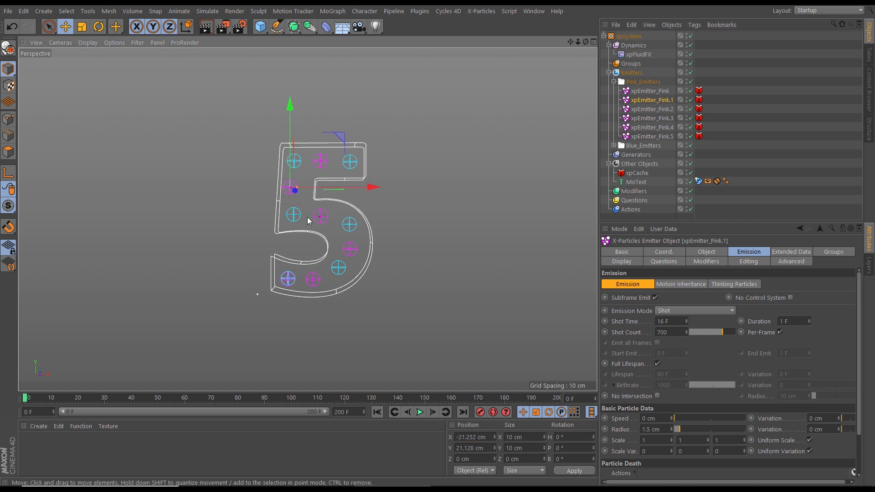
{"action": "left_click", "coordinate": [294, 214]}
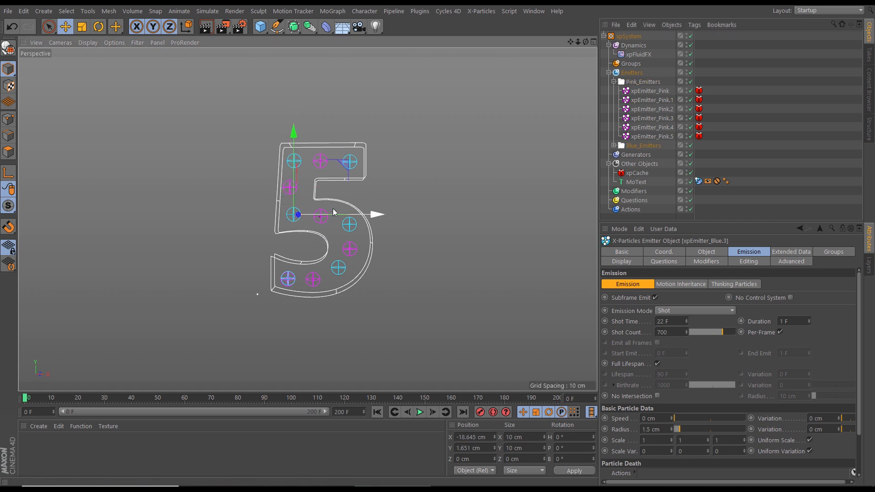
{"action": "left_click_drag", "start_coordinate": [349, 167], "coordinate": [352, 164]}
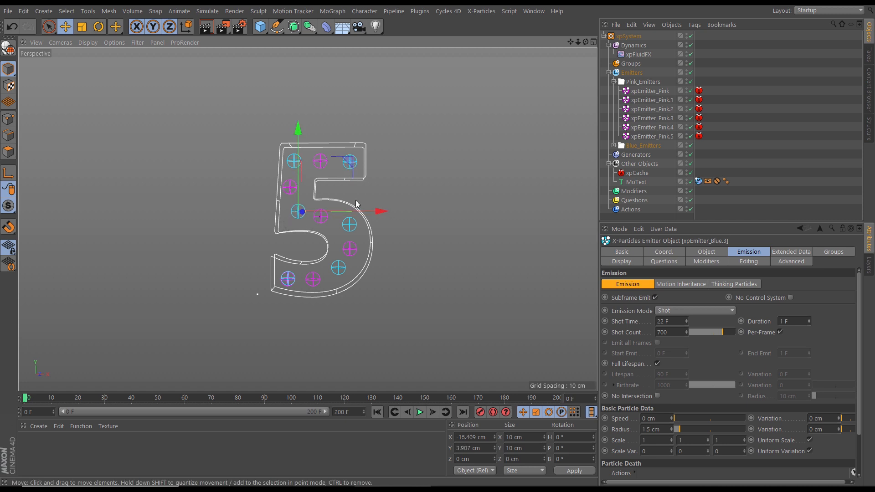
Disable the xpCache object, play the simulation live with the moved emitters, and rewind to frame 0
{"action": "left_click", "coordinate": [690, 172]}
{"action": "left_click", "coordinate": [419, 412]}
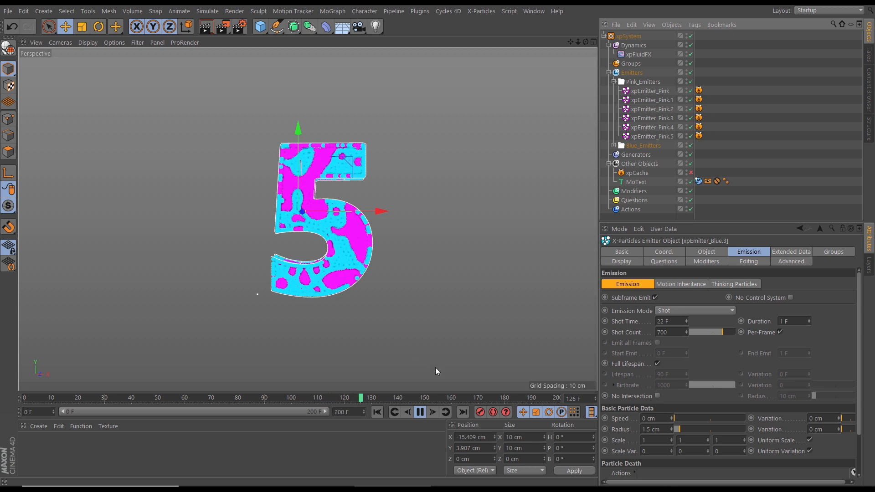
{"action": "left_click", "coordinate": [419, 412]}
{"action": "left_click", "coordinate": [378, 412]}
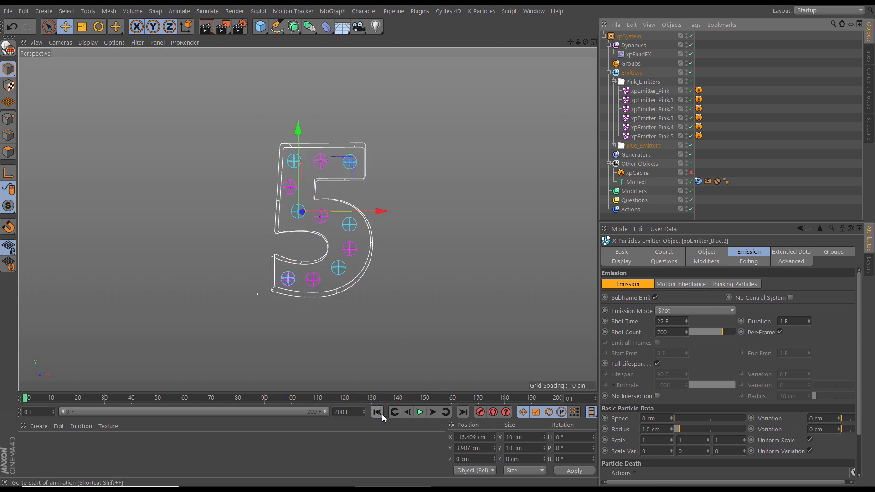
Rearrange the emitters along the base of the 5, placing xpEmitter_Blue.4 between two pink ones, the outermost at about X -25.8, Y -45.1 cm
{"action": "left_click", "coordinate": [614, 81]}
{"action": "left_click", "coordinate": [614, 90]}
{"action": "left_click", "coordinate": [642, 146]}
{"action": "left_click", "coordinate": [646, 137]}
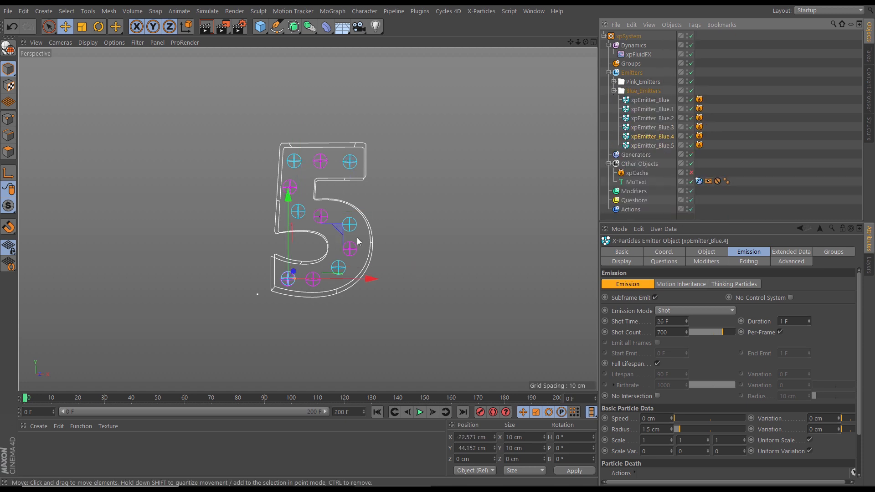
{"action": "mouse_move", "coordinate": [346, 226]}
{"action": "left_mouse_down"}
{"action": "mouse_move", "coordinate": [366, 237]}
{"action": "mouse_move", "coordinate": [335, 229]}
{"action": "left_mouse_up"}
{"action": "left_click", "coordinate": [313, 285]}
{"action": "left_click", "coordinate": [299, 275]}
{"action": "left_click", "coordinate": [287, 278]}
Play the uncached simulation to check the new emitter layout, then stop and rewind to frame 0
{"action": "left_click", "coordinate": [419, 412]}
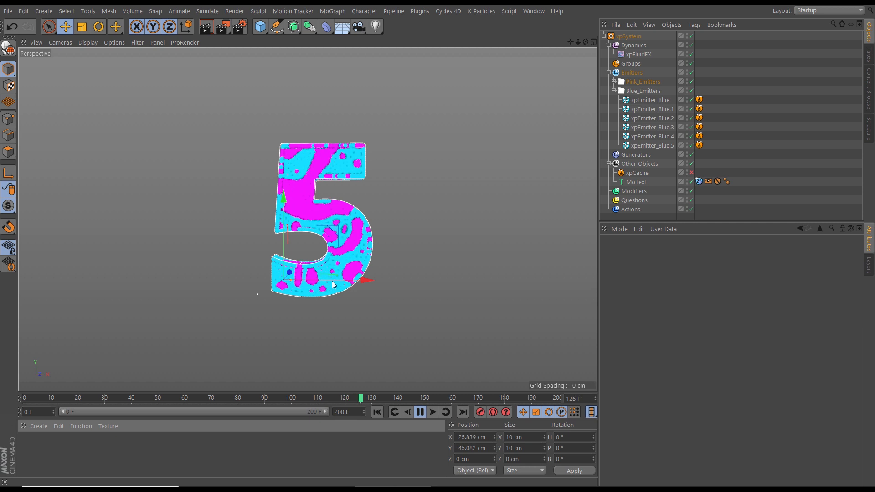
{"action": "left_click", "coordinate": [420, 412]}
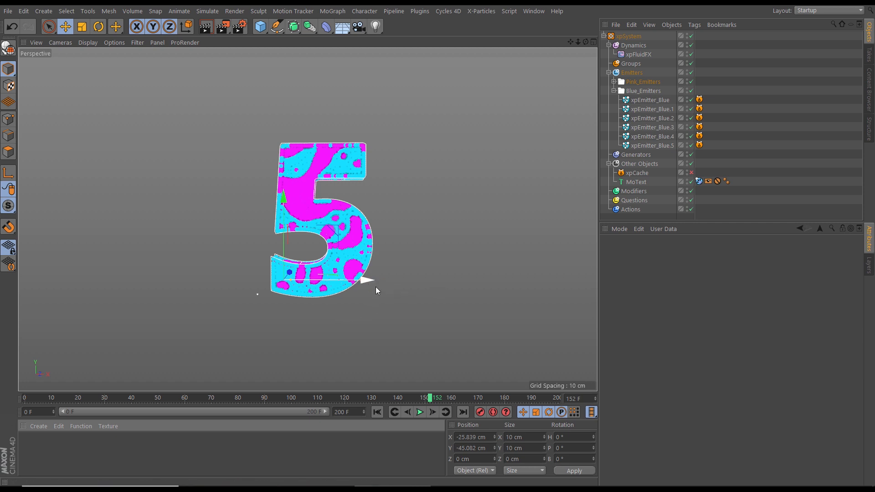
{"action": "left_click", "coordinate": [377, 412]}
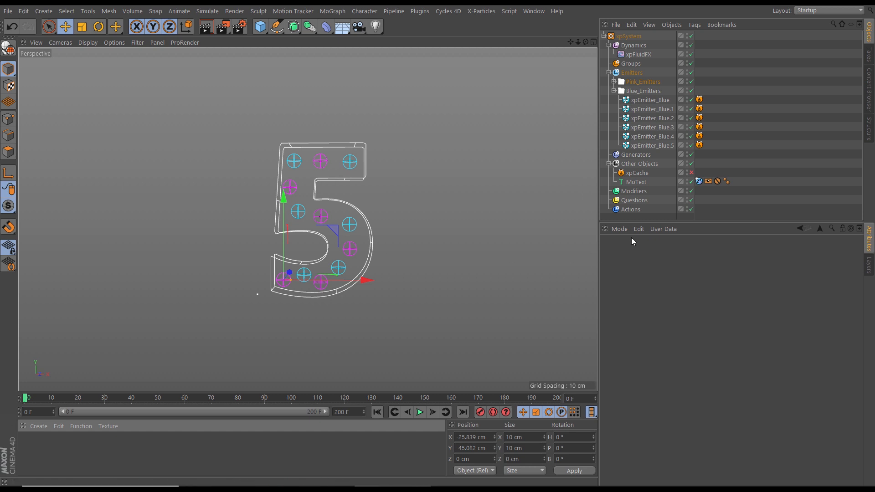
Re-enable xpCache, rebuild its cache by overwriting the existing one, and play back the result to frame 137
{"action": "left_click", "coordinate": [691, 173]}
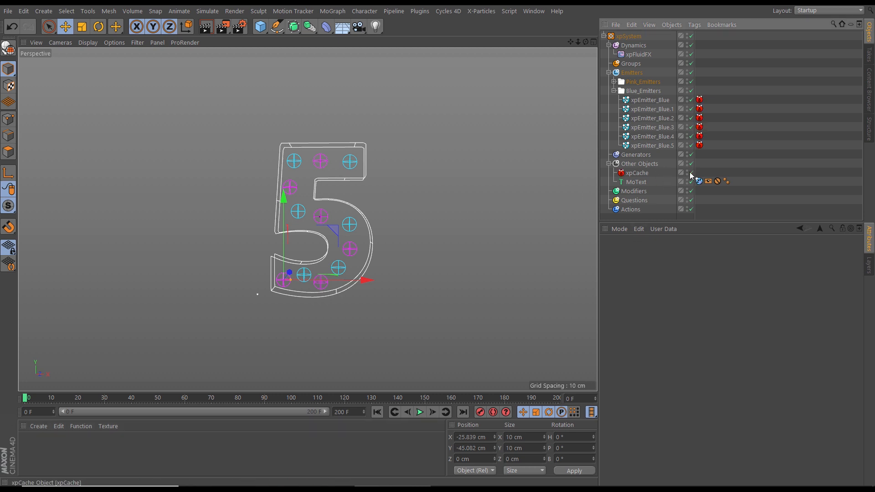
{"action": "left_click", "coordinate": [614, 91]}
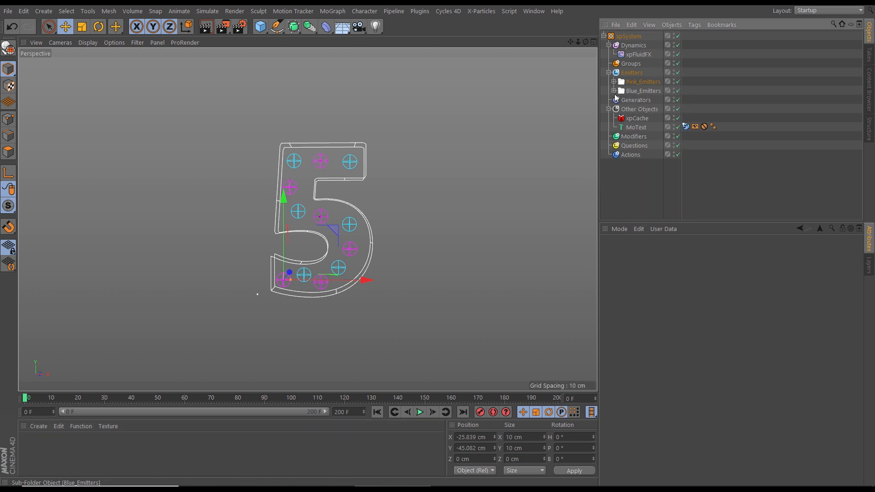
{"action": "left_click", "coordinate": [637, 120]}
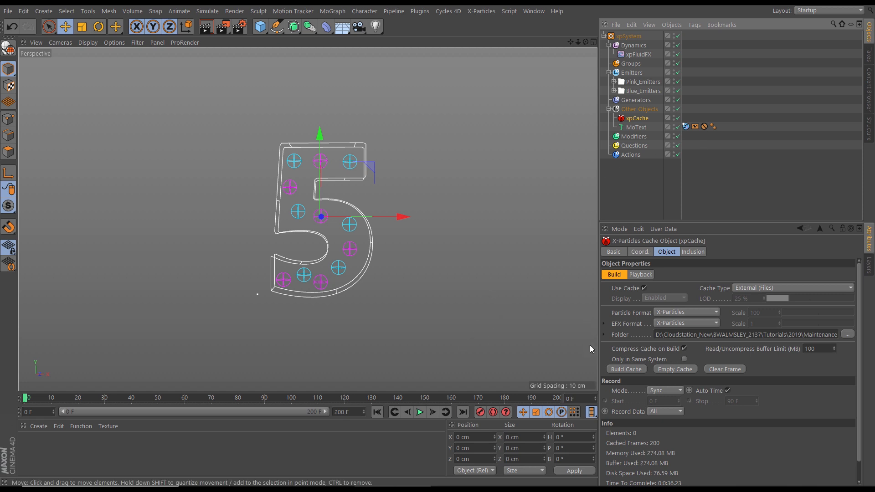
{"action": "left_click", "coordinate": [621, 368]}
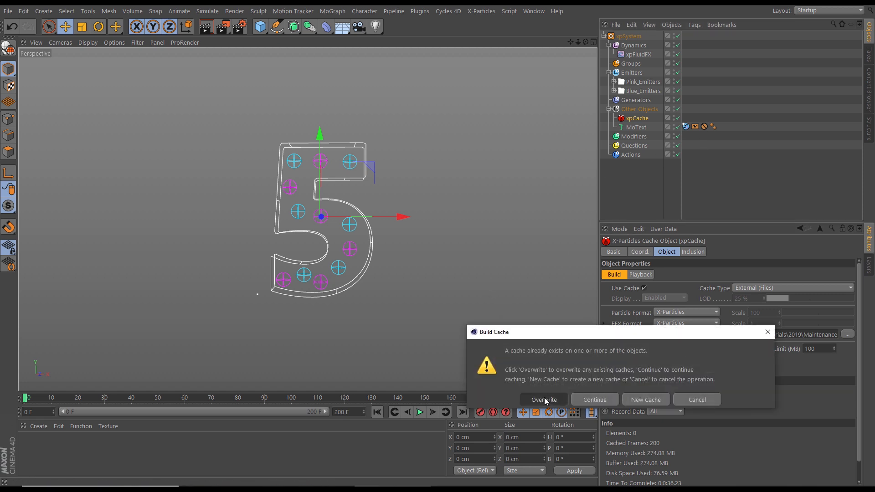
{"action": "left_click", "coordinate": [544, 400]}
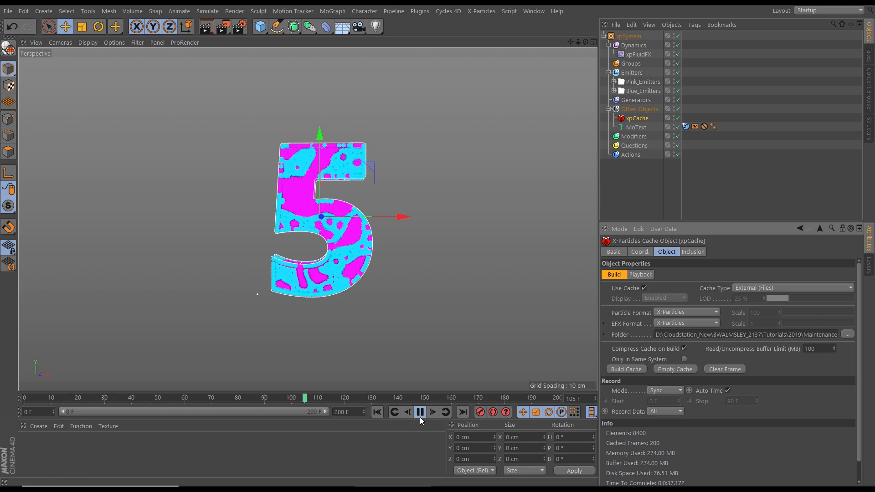
{"action": "left_click", "coordinate": [420, 412]}
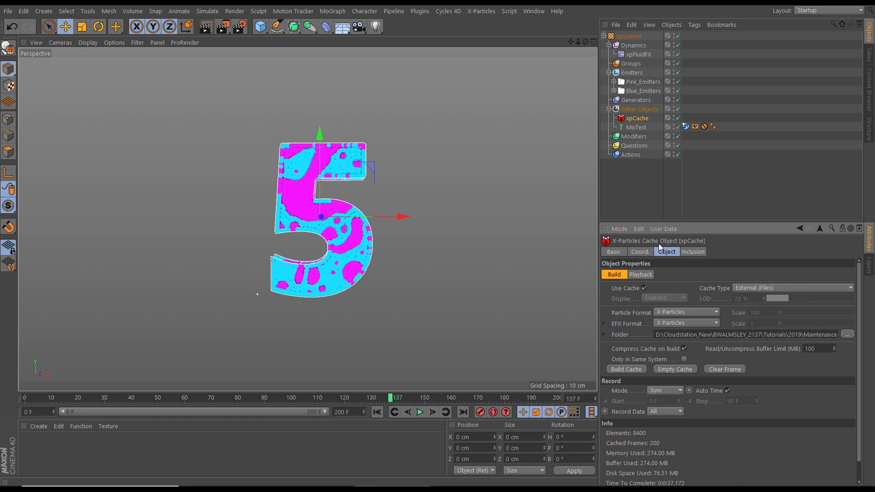
Add an xpOVDBMesher generator to the Generators folder and enlarge the attribute area to show its settings
{"action": "left_click_drag", "start_coordinate": [687, 222], "coordinate": [687, 266]}
{"action": "left_click", "coordinate": [634, 100]}
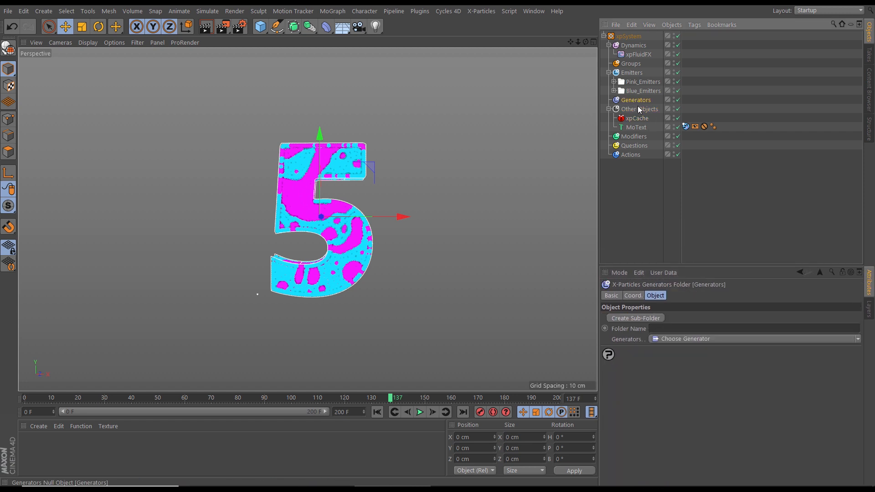
{"action": "left_click", "coordinate": [859, 340]}
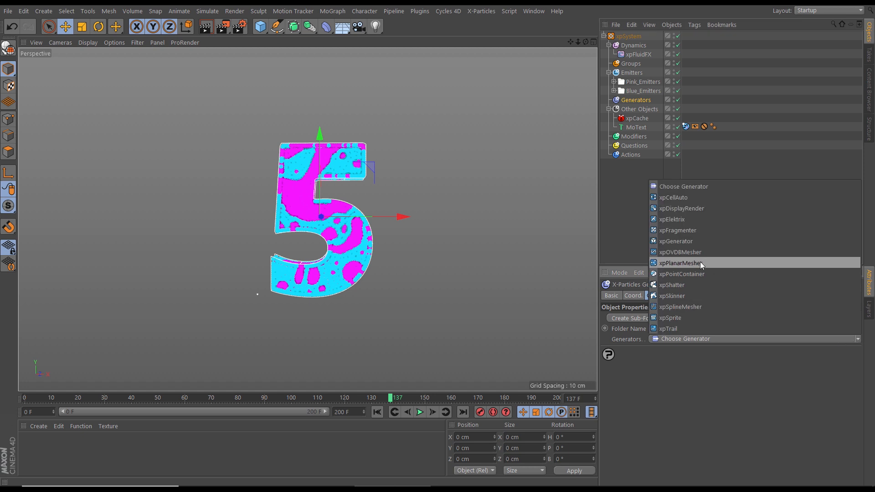
{"action": "left_click", "coordinate": [676, 253]}
{"action": "left_click_drag", "start_coordinate": [675, 266], "coordinate": [724, 116]}
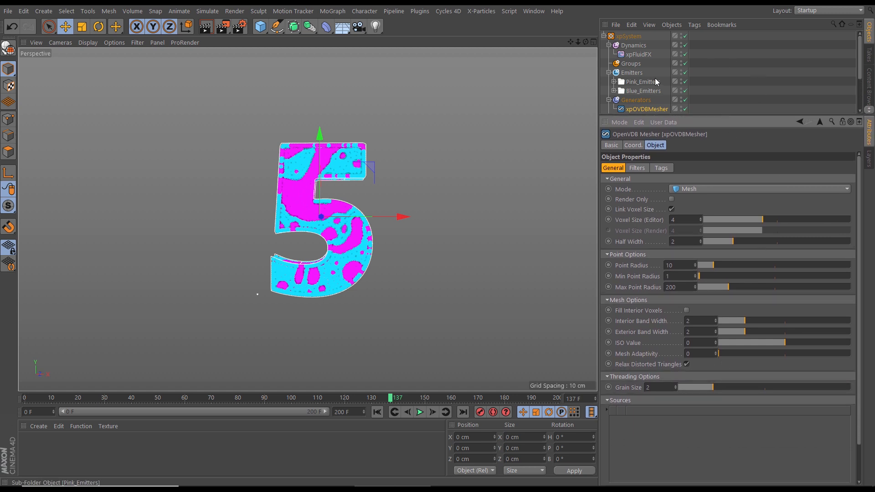
Add the Pink_Emitters folder to the xpOVDBMesher's sources and play the meshed simulation from frame 0
{"action": "left_click", "coordinate": [614, 81]}
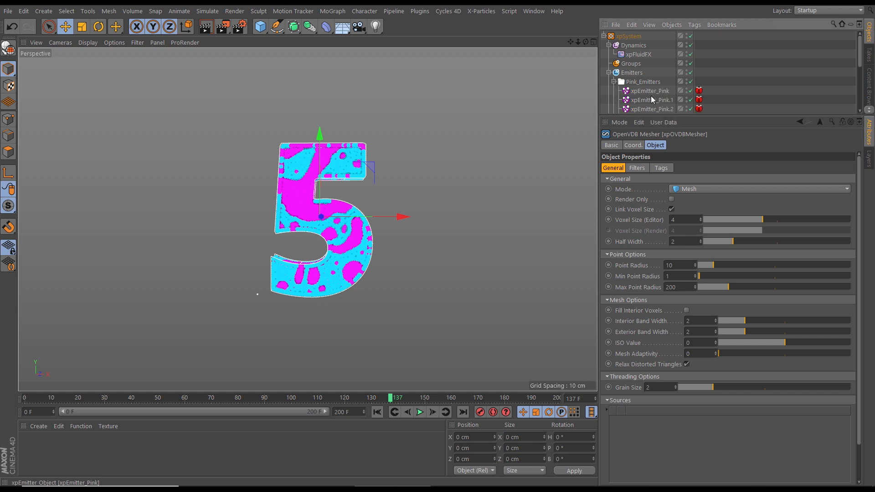
{"action": "left_click", "coordinate": [614, 82]}
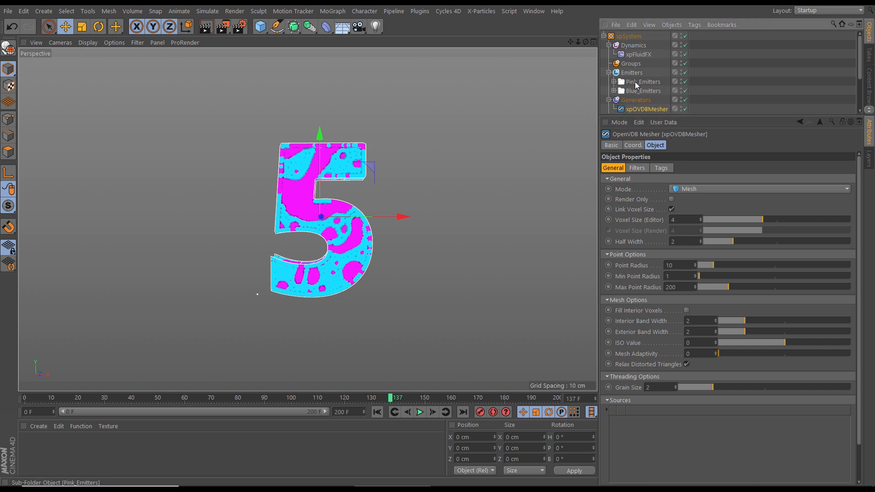
{"action": "left_click_drag", "start_coordinate": [645, 410], "coordinate": [637, 433]}
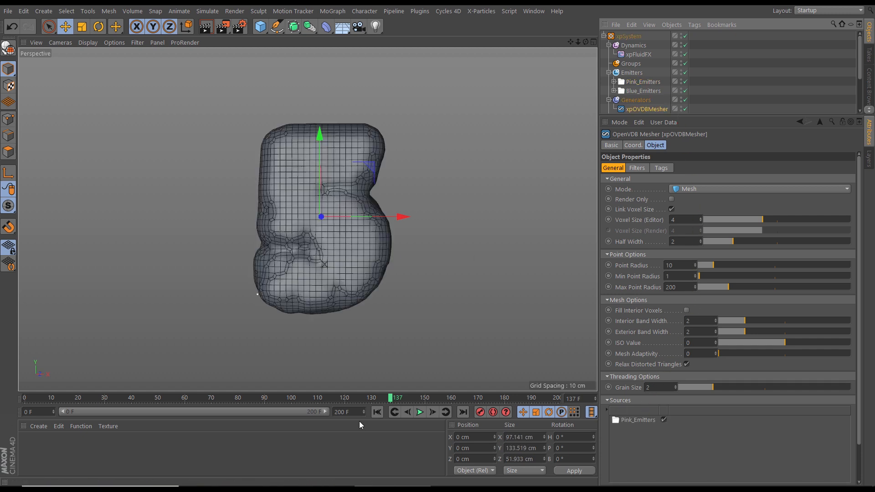
{"action": "key", "text": "shift+f"}
{"action": "key", "text": "F8"}
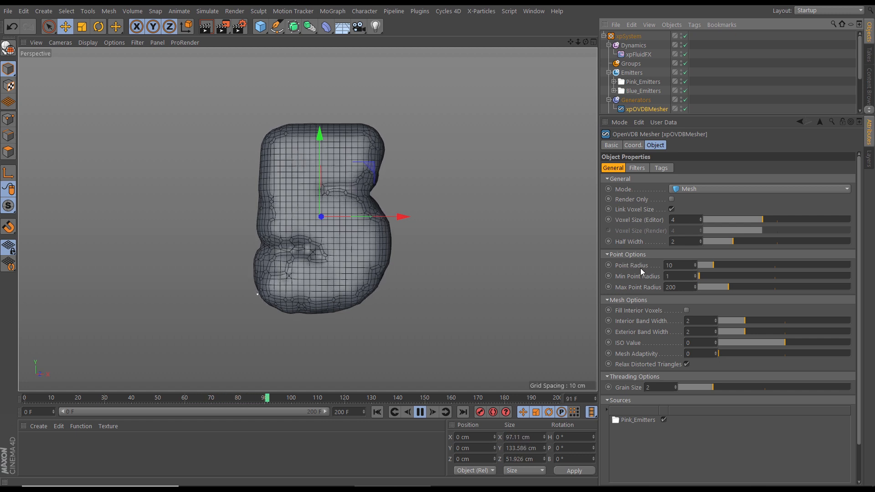
Set the xpOVDBMesher's editor voxel size to 2
{"action": "left_click", "coordinate": [678, 220]}
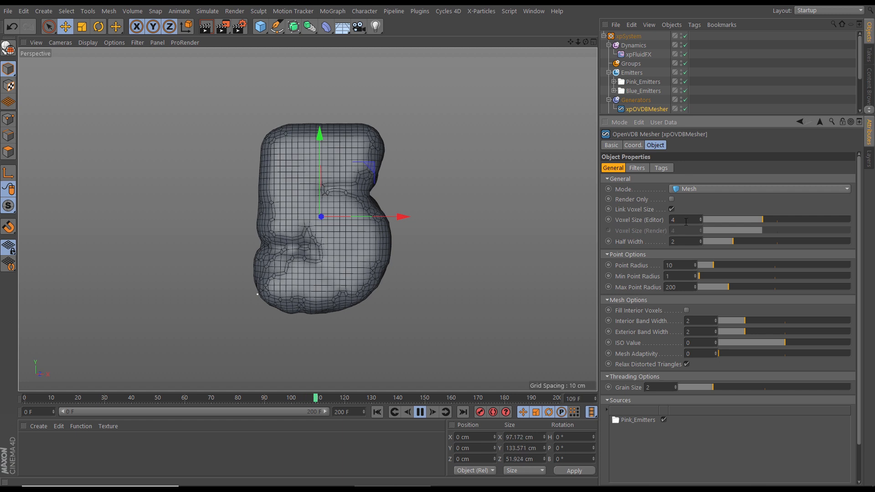
{"action": "key", "text": "BackSpace"}
{"action": "type", "text": "2"}
{"action": "key", "text": "Return"}
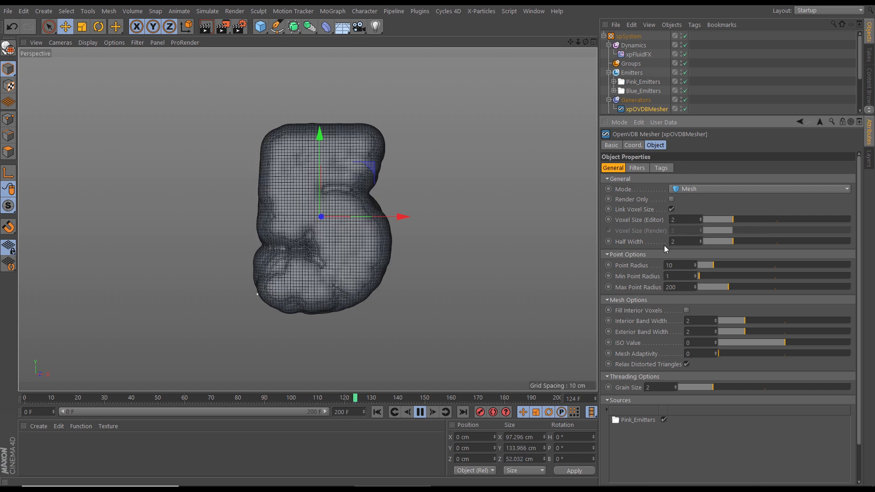
Reduce the mesher's point radius to 2 and play the pink mesh again from frame 0
{"action": "left_click_drag", "start_coordinate": [709, 266], "coordinate": [702, 268]}
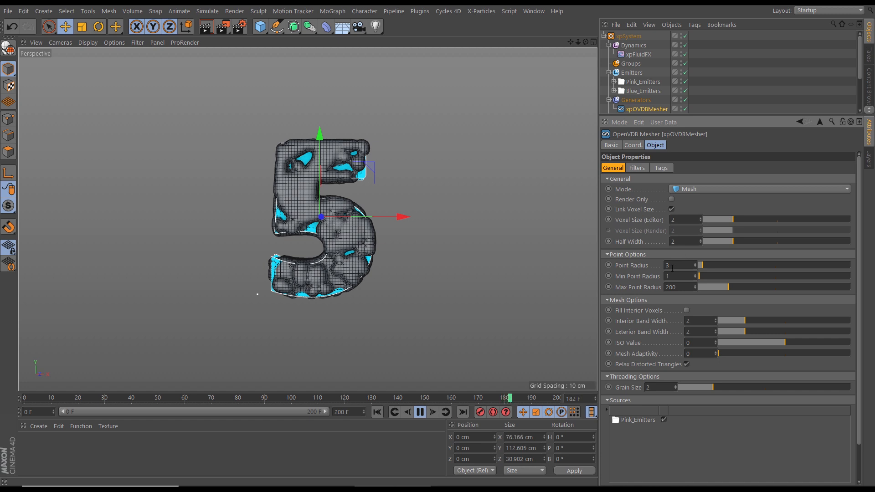
{"action": "left_click", "coordinate": [419, 412]}
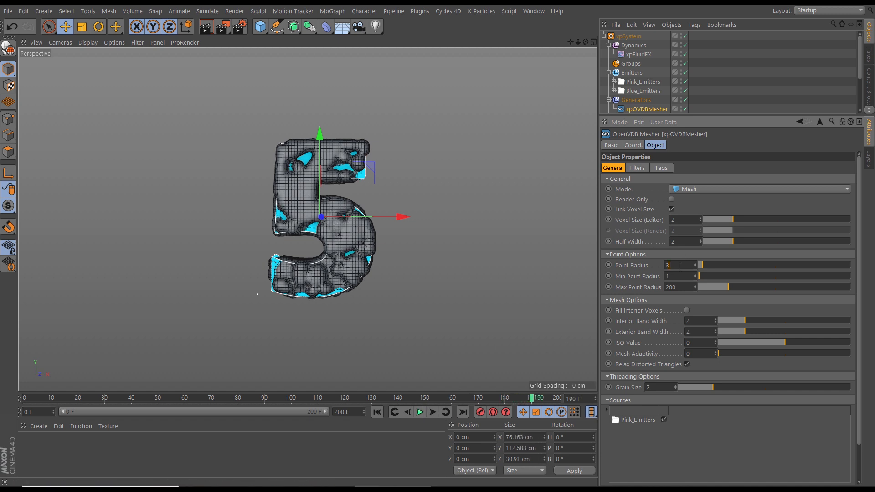
{"action": "key", "text": "Return"}
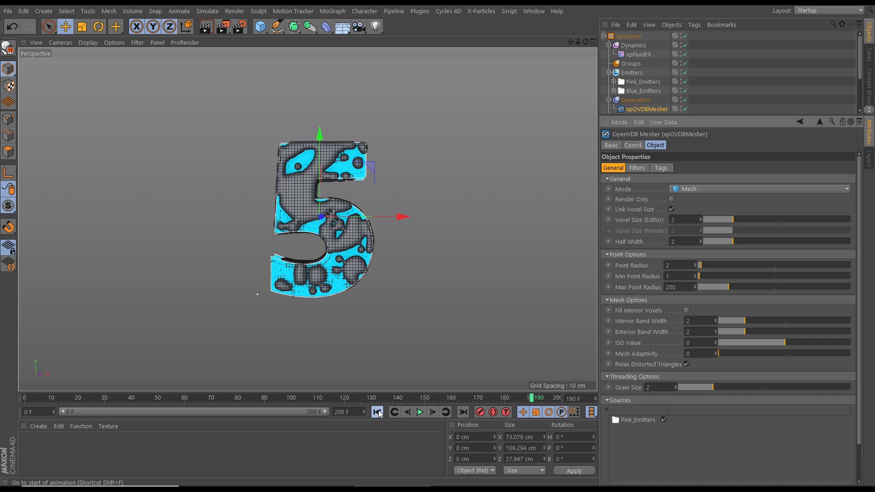
{"action": "left_click", "coordinate": [377, 412]}
{"action": "left_click", "coordinate": [420, 412]}
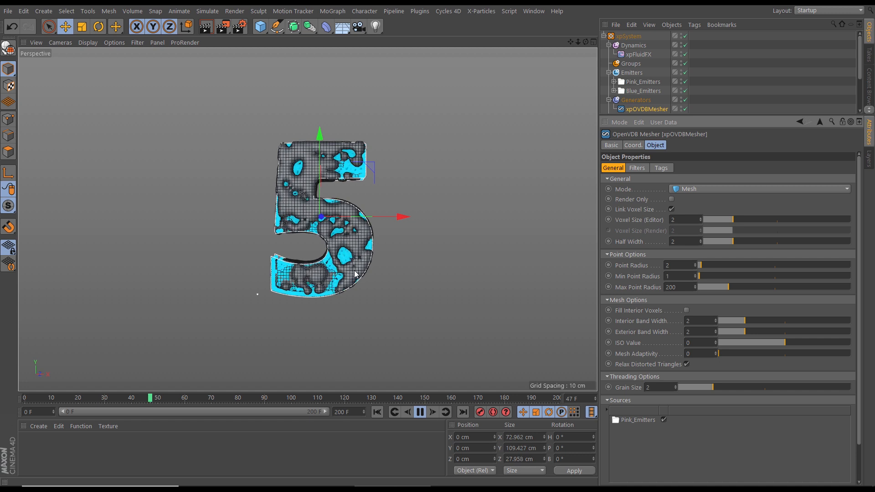
Continue playing the meshed simulation to frame 108 and examine the pink mesh up close
{"action": "left_click", "coordinate": [419, 412]}
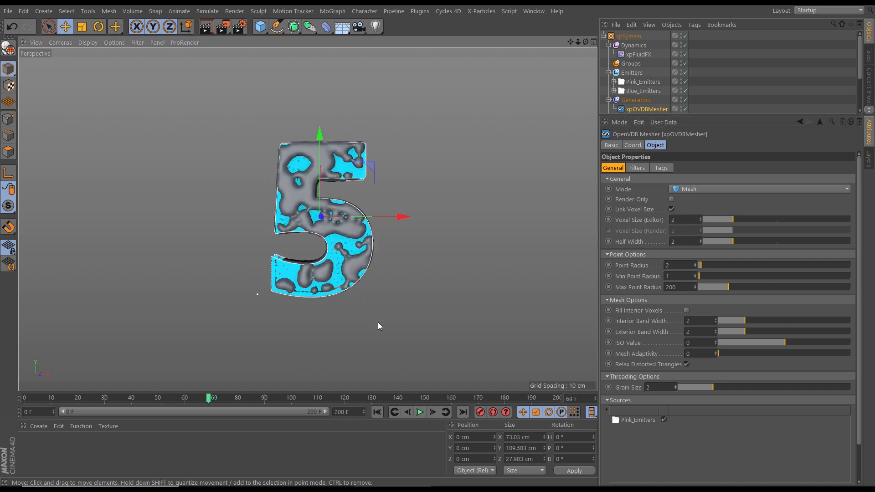
{"action": "left_click", "coordinate": [420, 412]}
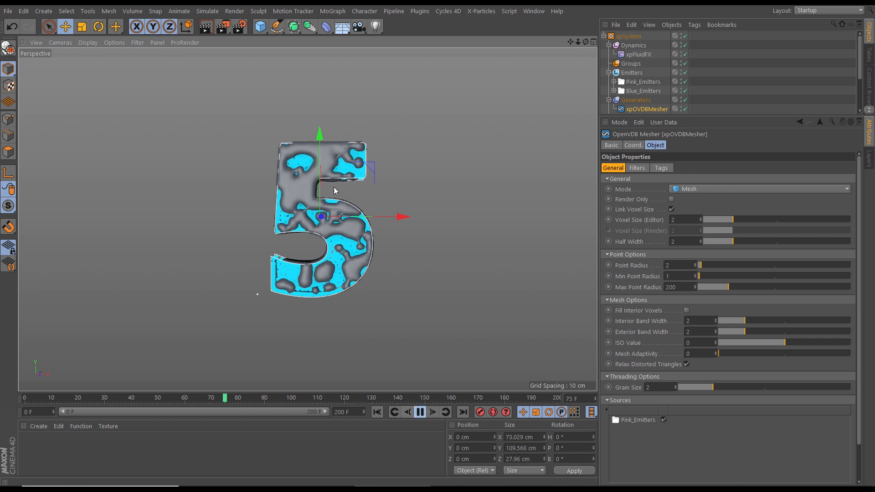
{"action": "scroll", "coordinate": [371, 210], "scroll_direction": "up", "scroll_amount": 5}
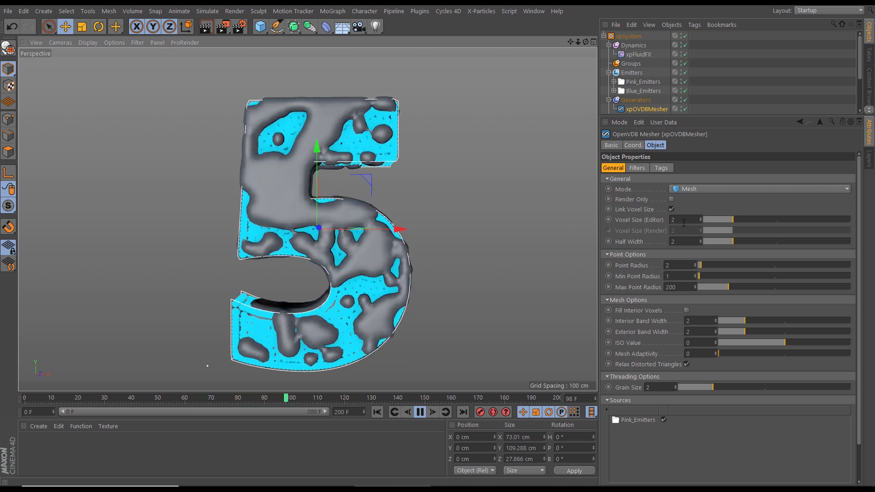
{"action": "left_click", "coordinate": [420, 412]}
Refine the mesher's editor voxel size to 1 and finally to 0.5
{"action": "left_click", "coordinate": [684, 220]}
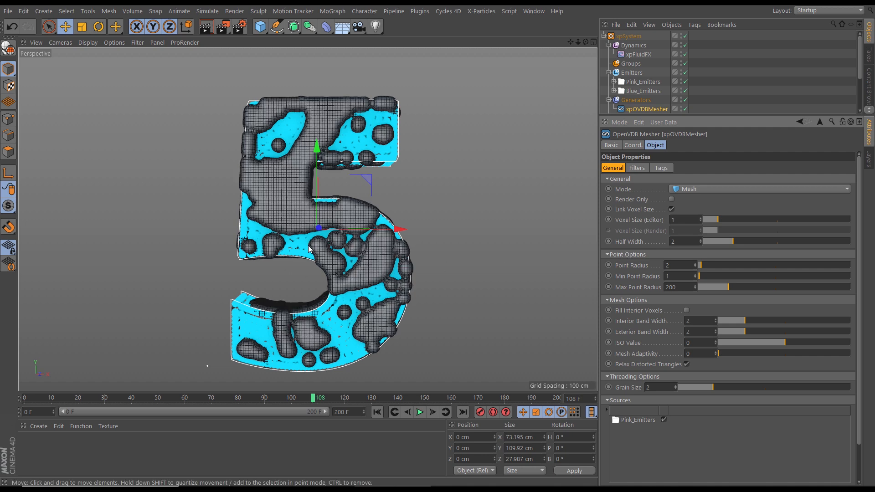
{"action": "mouse_move", "coordinate": [290, 201]}
{"action": "right_mouse_down", "text": "alt"}
{"action": "mouse_move", "coordinate": [385, 200]}
{"action": "mouse_move", "coordinate": [305, 206]}
{"action": "right_mouse_up", "text": "alt"}
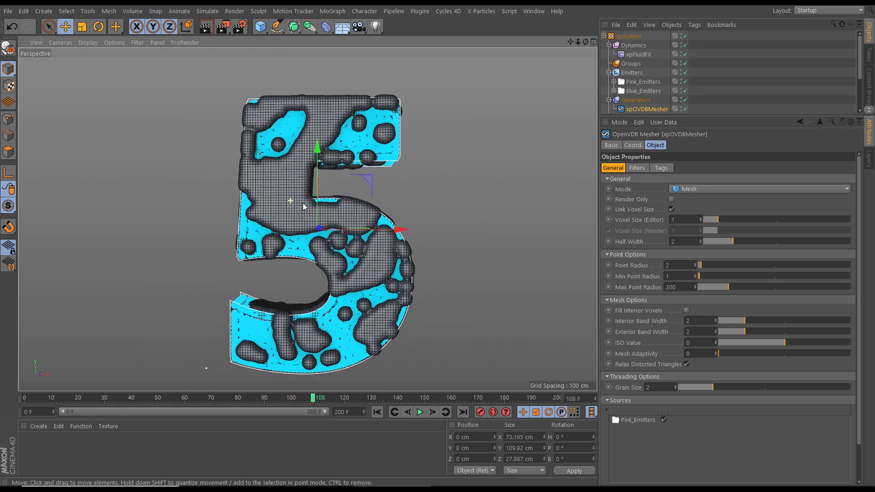
{"action": "double_click", "coordinate": [683, 220]}
{"action": "type", "text": "0.5"}
{"action": "key", "text": "Return"}
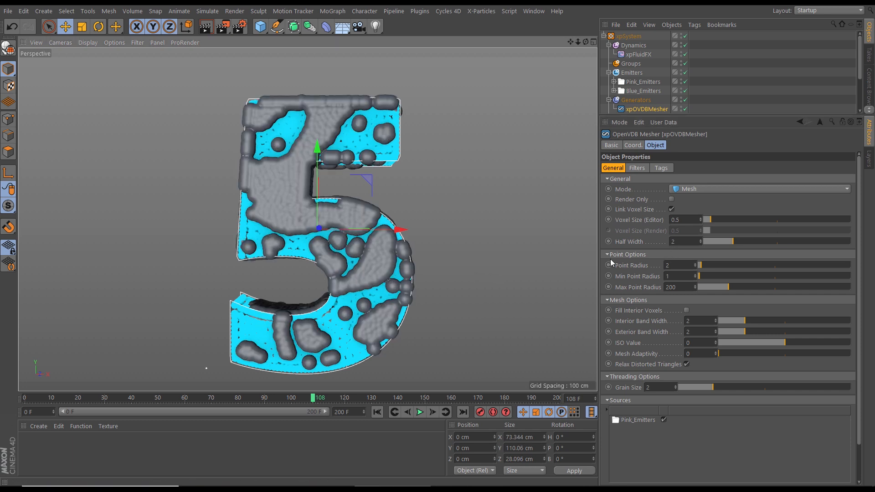
Examine the surface detail of the pink mesh up close and from several angles
{"action": "scroll", "coordinate": [308, 206], "scroll_direction": "up", "scroll_amount": 10}
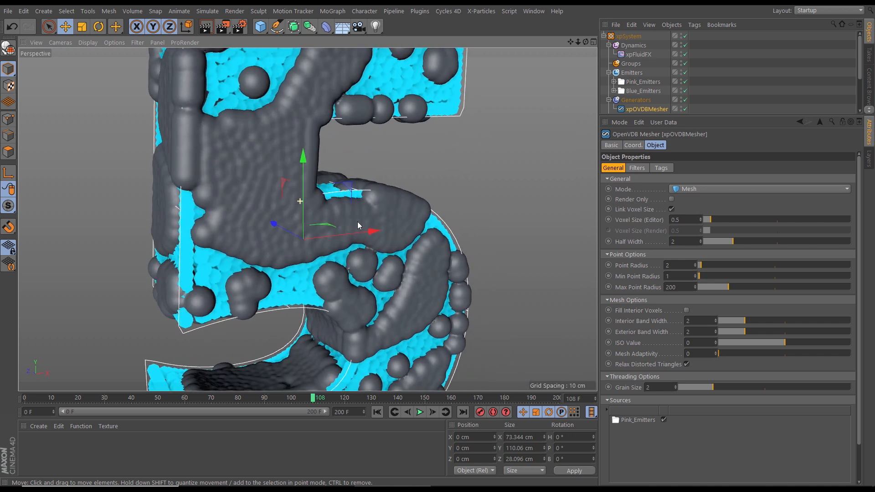
{"action": "scroll", "coordinate": [347, 221], "scroll_direction": "up", "scroll_amount": 2}
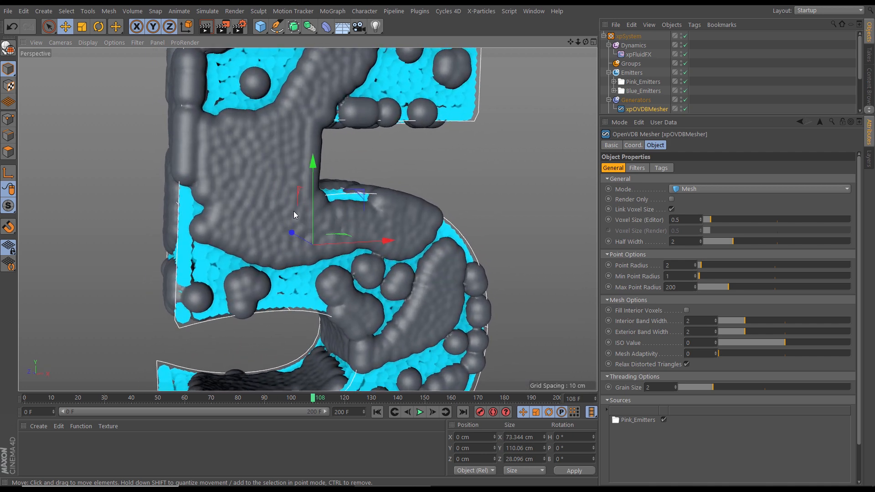
{"action": "scroll", "coordinate": [293, 210], "scroll_direction": "down", "scroll_amount": 5}
{"action": "left_click_drag", "start_coordinate": [292, 210], "coordinate": [272, 212], "text": "alt"}
{"action": "middle_click_drag", "start_coordinate": [272, 211], "coordinate": [266, 196], "text": "alt"}
{"action": "left_click_drag", "start_coordinate": [266, 200], "coordinate": [328, 221], "text": "alt"}
{"action": "scroll", "coordinate": [355, 263], "scroll_direction": "down", "scroll_amount": 3}
{"action": "middle_click_drag", "start_coordinate": [361, 274], "coordinate": [336, 275], "text": "alt"}
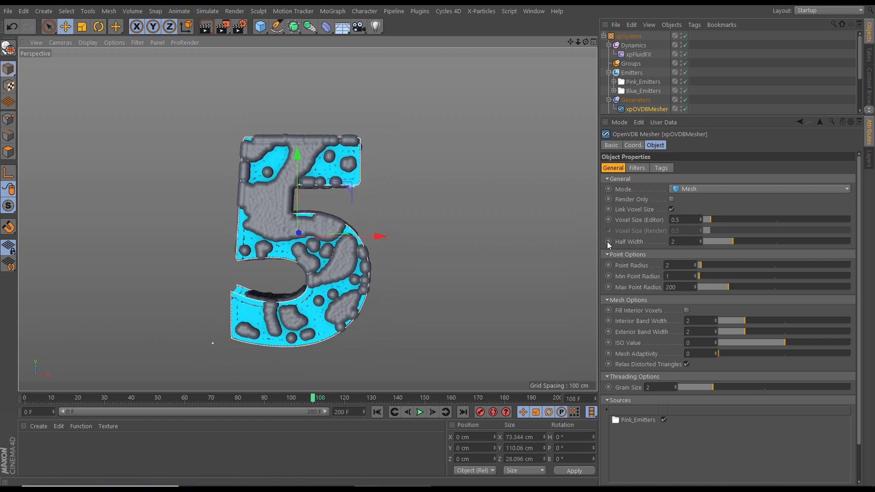
Enable filters on the xpOVDBMesher and replace the Median filter with a Gaussian filter
{"action": "left_click", "coordinate": [636, 168]}
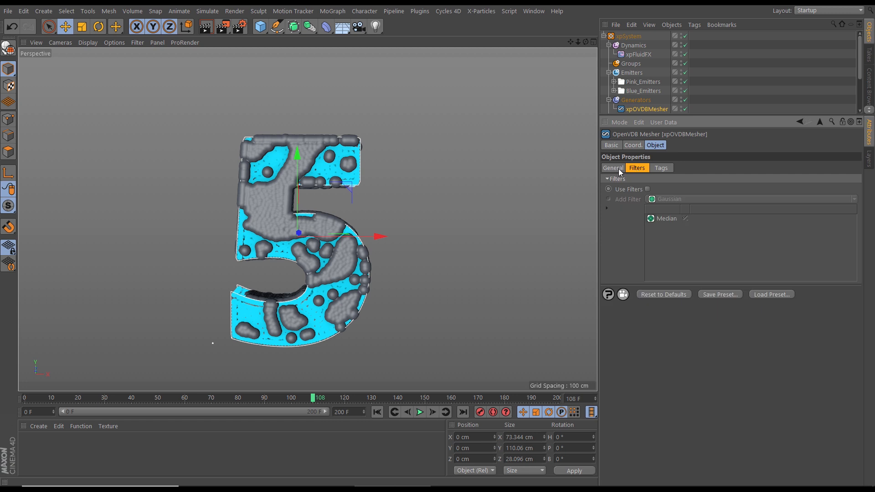
{"action": "left_click", "coordinate": [647, 190]}
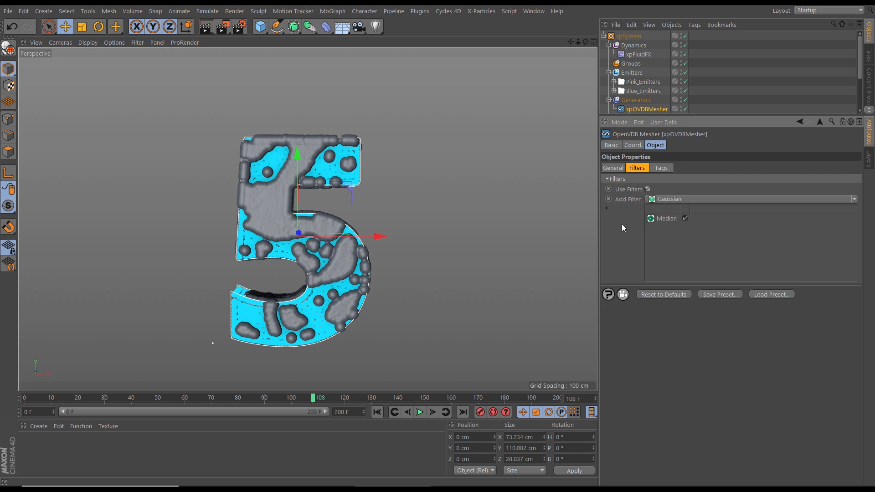
{"action": "left_click", "coordinate": [666, 219]}
{"action": "key", "text": "Delete"}
{"action": "left_click_drag", "start_coordinate": [345, 257], "coordinate": [345, 239], "text": "alt"}
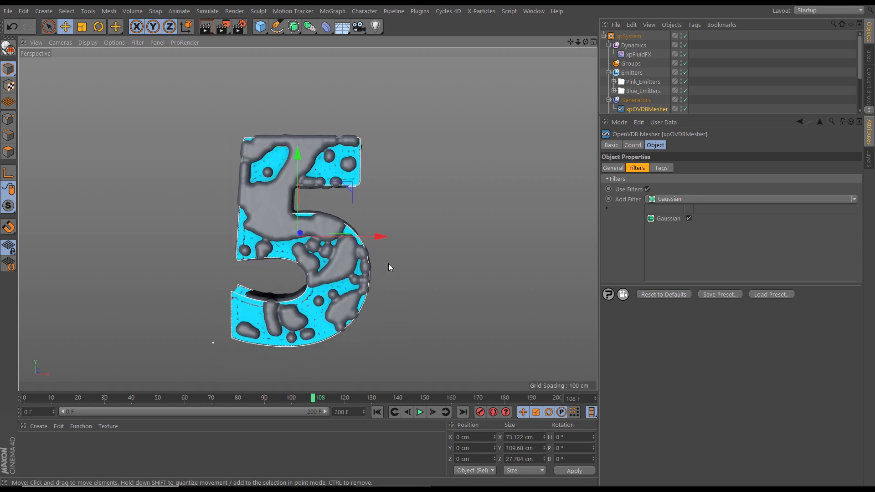
Check the filtered mesh's polygon density with shading lines and return to plain Gouraud shading
{"action": "key", "text": "n"}
{"action": "key", "text": "b"}
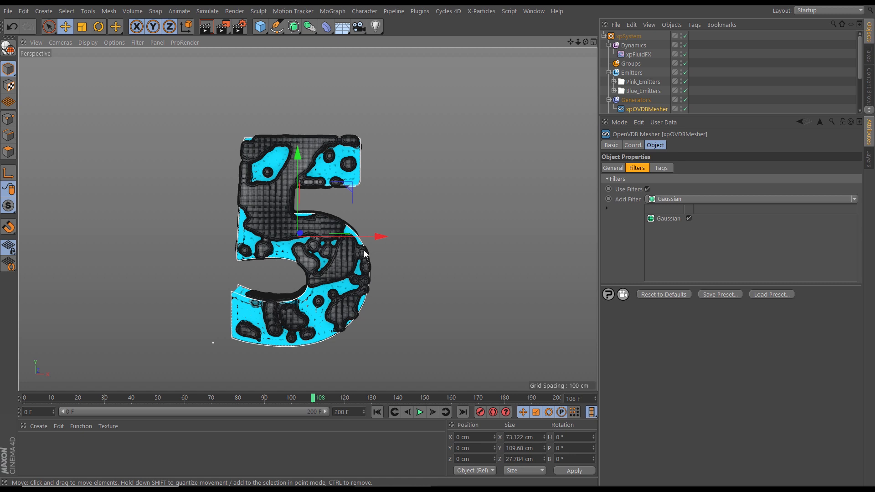
{"action": "key", "text": "n"}
{"action": "key", "text": "a"}
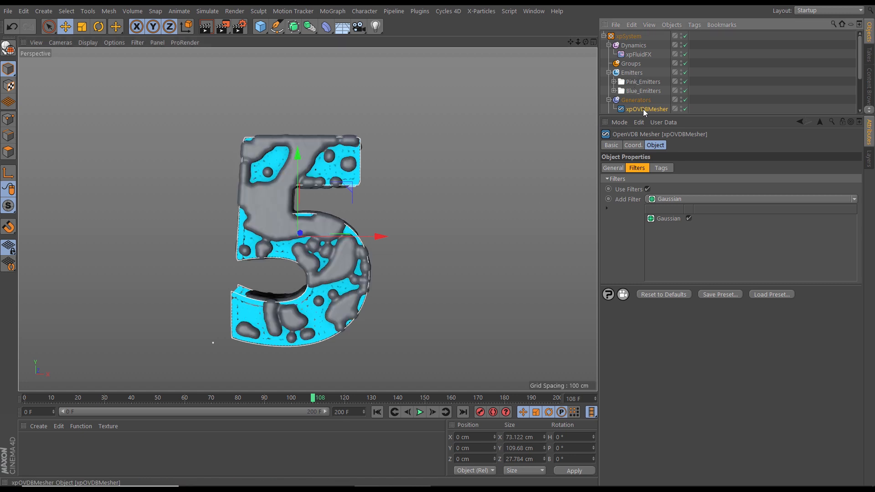
Try a point radius of 1 on the mesher and inspect the mesh edges up close
{"action": "left_click", "coordinate": [613, 168]}
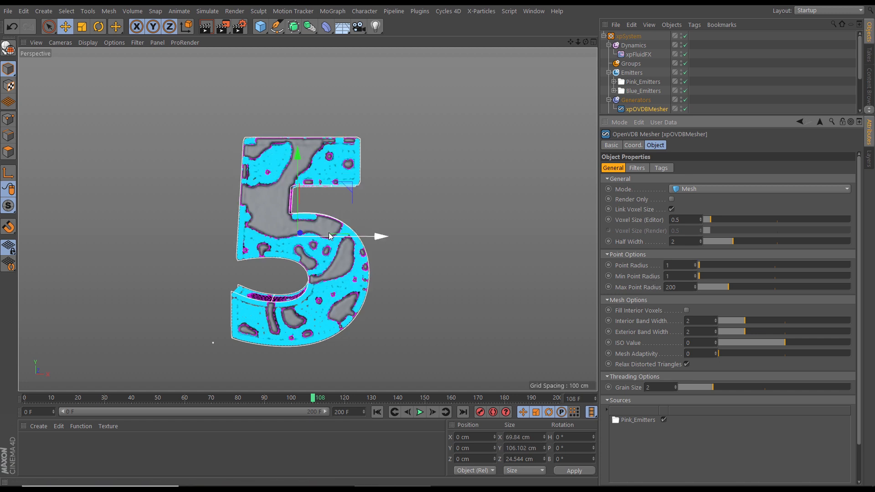
{"action": "scroll", "coordinate": [348, 219], "scroll_direction": "up", "scroll_amount": 8}
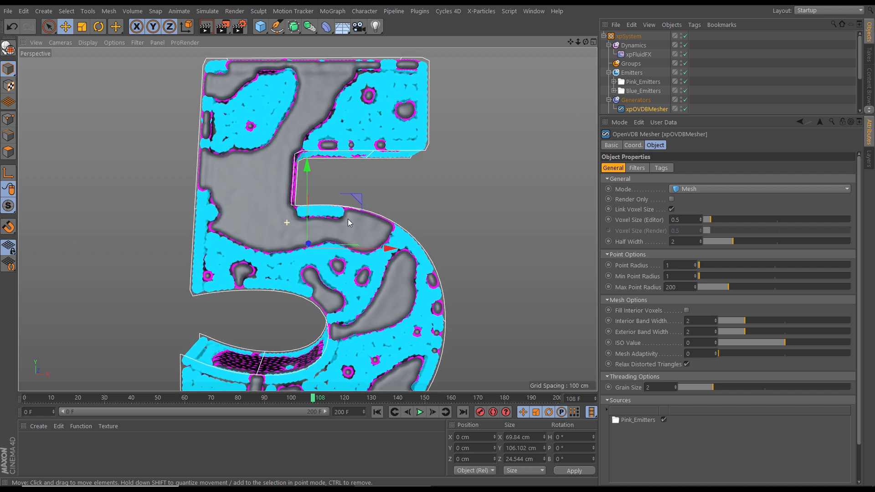
{"action": "left_click_drag", "start_coordinate": [352, 227], "coordinate": [305, 218], "text": "alt"}
{"action": "scroll", "coordinate": [406, 258], "scroll_direction": "up", "scroll_amount": 8}
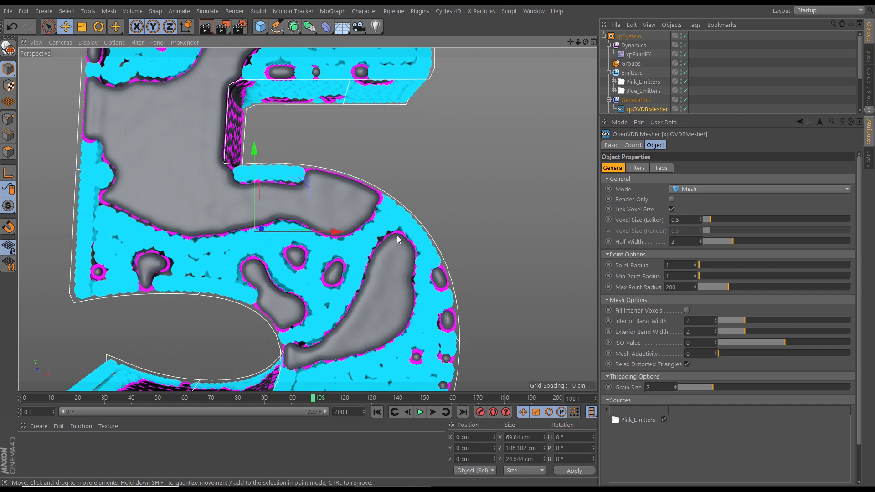
{"action": "scroll", "coordinate": [386, 259], "scroll_direction": "down", "scroll_amount": 6}
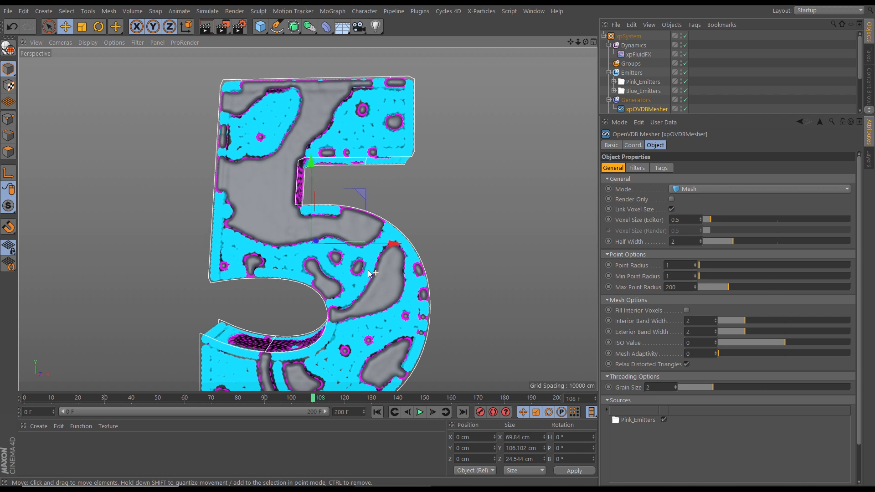
Set the mesher's point radius to 1.2 and check the whole number 5
{"action": "left_click", "coordinate": [677, 267]}
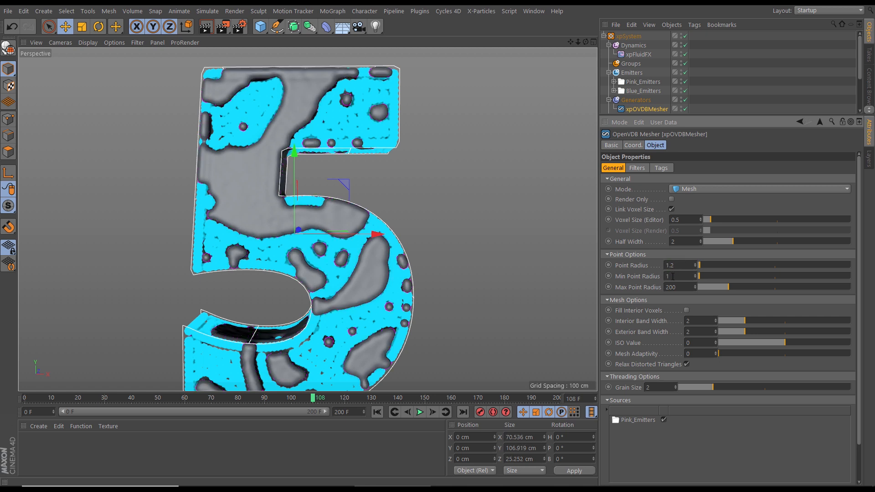
{"action": "scroll", "coordinate": [358, 248], "scroll_direction": "down", "scroll_amount": 5}
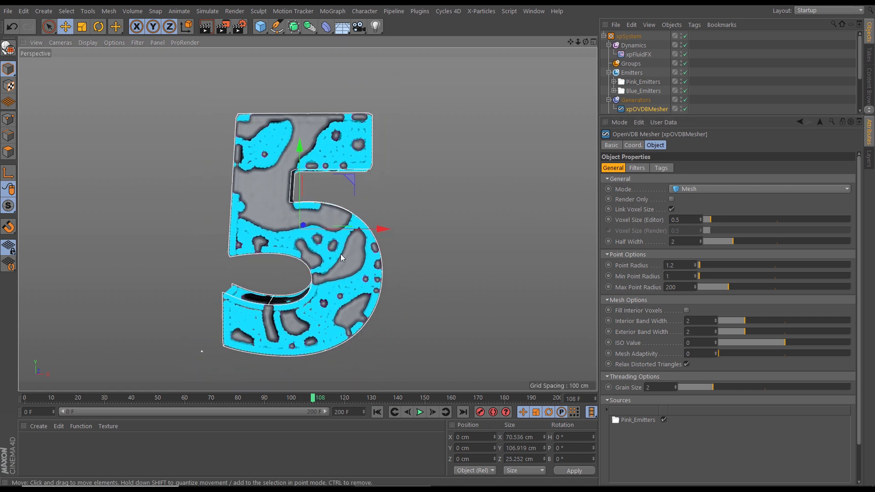
{"action": "middle_click_drag", "start_coordinate": [336, 255], "coordinate": [327, 254], "text": "alt"}
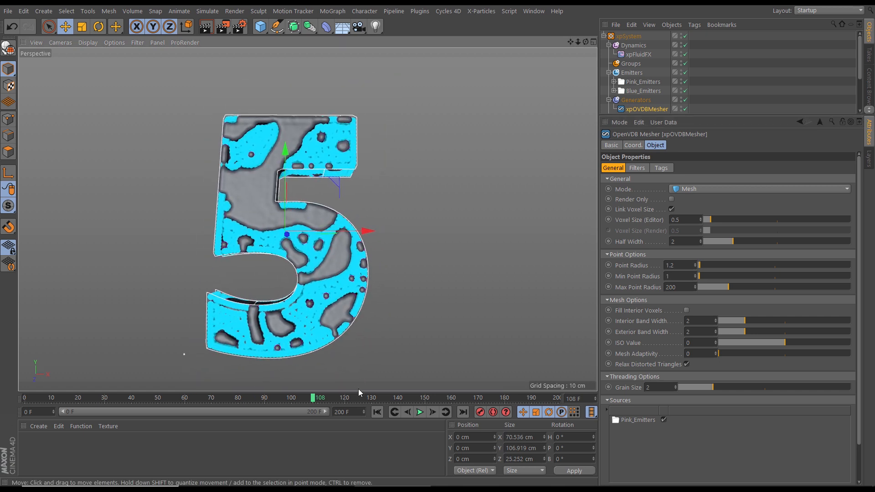
Replay the meshed simulation from frame 0 to frame 48 and examine the pink mesh
{"action": "left_click", "coordinate": [377, 412]}
{"action": "left_click", "coordinate": [419, 412]}
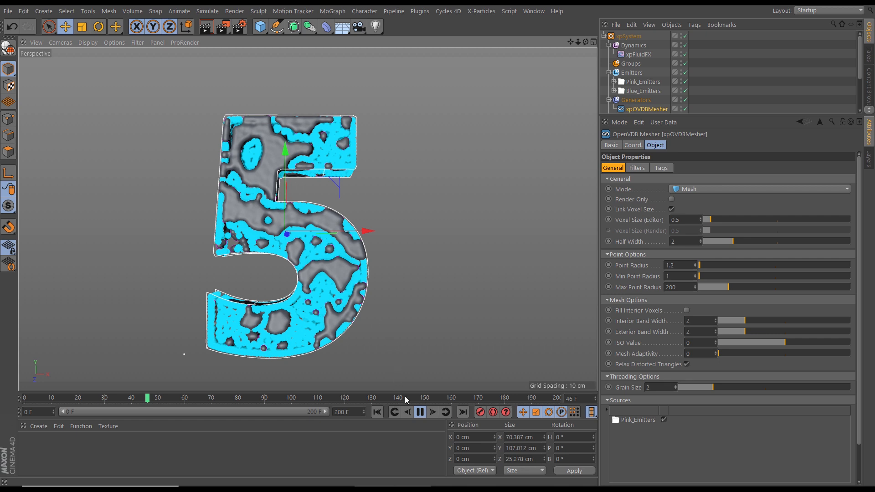
{"action": "left_click", "coordinate": [420, 412]}
{"action": "scroll", "coordinate": [332, 255], "scroll_direction": "down", "scroll_amount": 3}
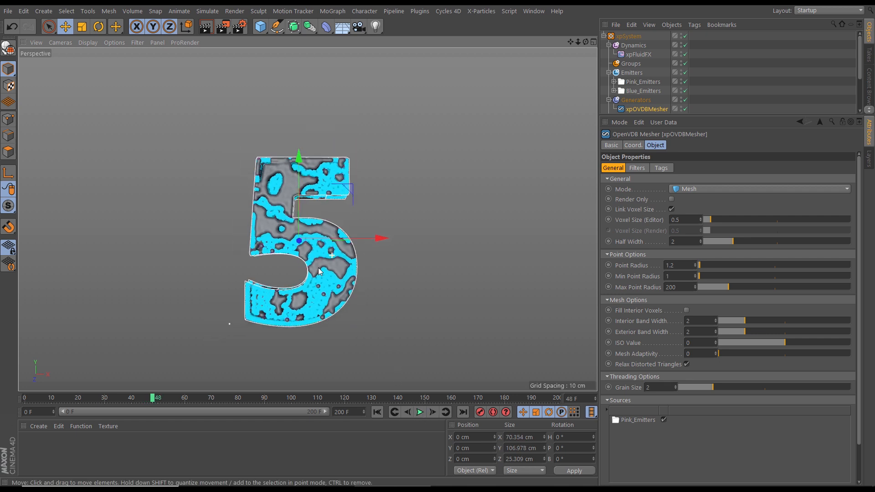
{"action": "middle_click_drag", "start_coordinate": [324, 265], "coordinate": [338, 269], "text": "alt"}
{"action": "left_click_drag", "start_coordinate": [338, 269], "coordinate": [341, 273], "text": "alt"}
{"action": "middle_click_drag", "start_coordinate": [342, 273], "coordinate": [332, 266], "text": "alt"}
{"action": "right_click_drag", "start_coordinate": [332, 265], "coordinate": [347, 268], "text": "alt"}
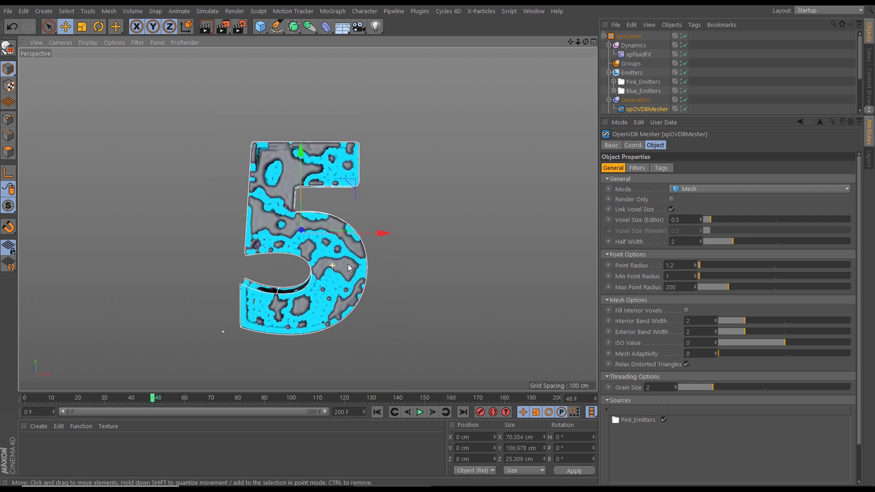
{"action": "scroll", "coordinate": [346, 268], "scroll_direction": "up", "scroll_amount": 2}
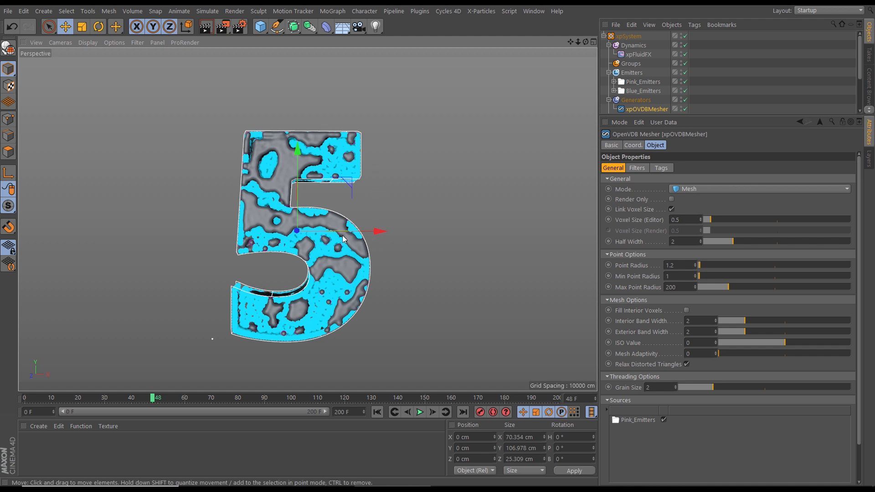
{"action": "mouse_move", "coordinate": [287, 227]}
{"action": "left_mouse_down", "text": "alt"}
{"action": "mouse_move", "coordinate": [447, 245]}
{"action": "mouse_move", "coordinate": [549, 242]}
{"action": "mouse_move", "coordinate": [347, 258]}
{"action": "mouse_move", "coordinate": [276, 232]}
{"action": "left_mouse_up", "text": "alt"}
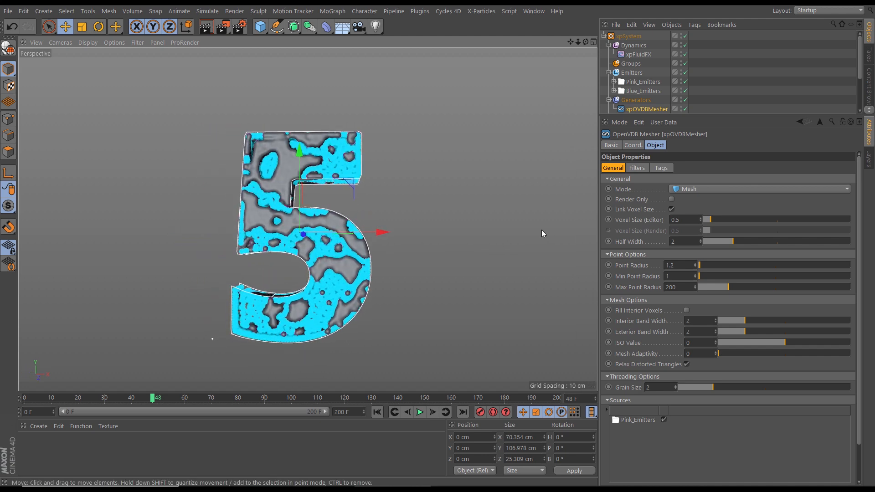
Build the xpCache again with the Continue option so the mesher is cached alongside the existing emitter caches
{"action": "left_click_drag", "start_coordinate": [722, 117], "coordinate": [716, 229]}
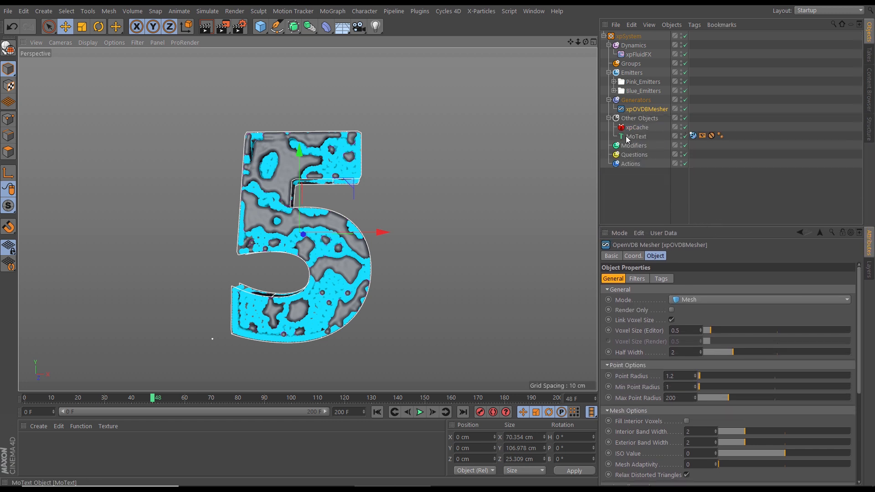
{"action": "left_click_drag", "start_coordinate": [660, 225], "coordinate": [669, 190]}
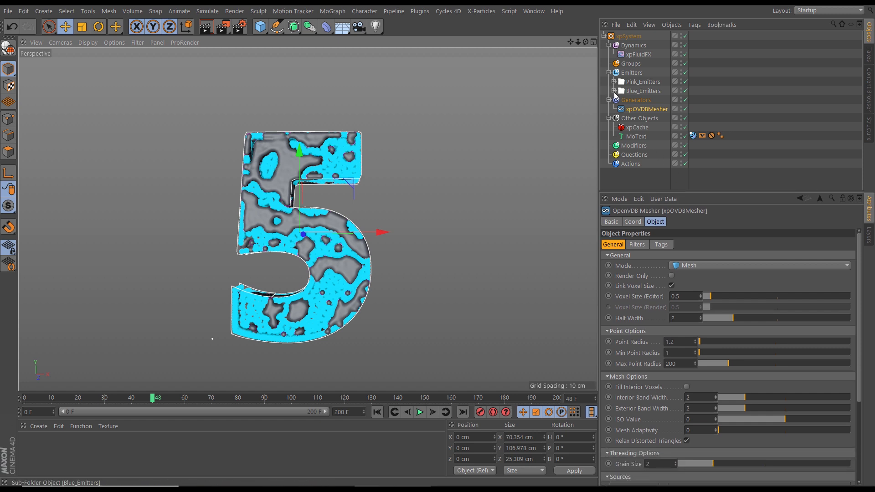
{"action": "left_click", "coordinate": [636, 128]}
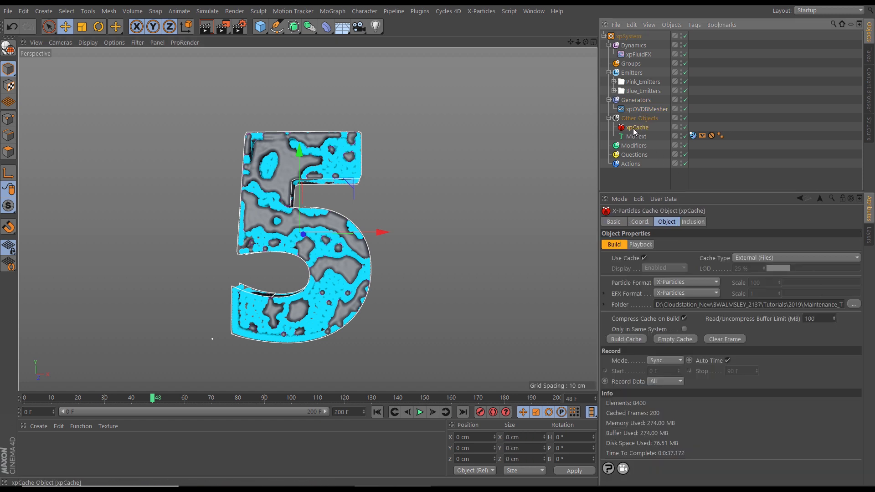
{"action": "left_click", "coordinate": [632, 340]}
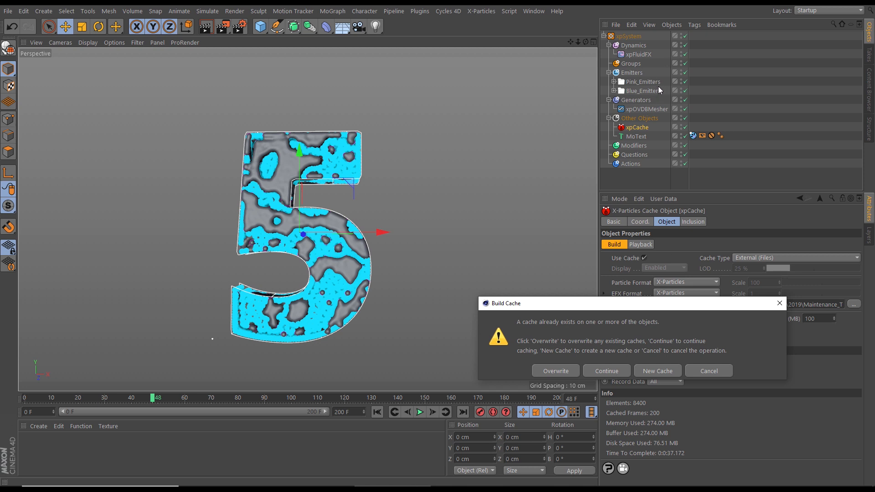
{"action": "left_click", "coordinate": [604, 371]}
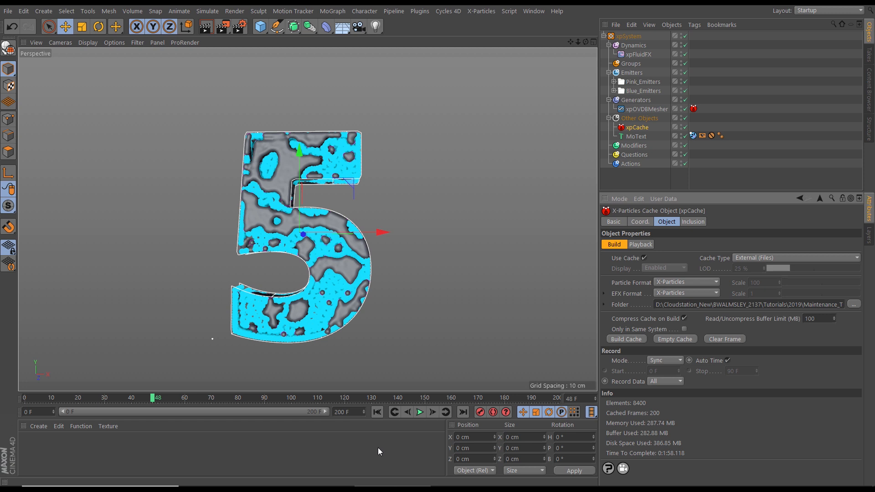
Disable the Pink_Emitters folder at frame 0 and play the cached mesh
{"action": "left_click", "coordinate": [377, 412]}
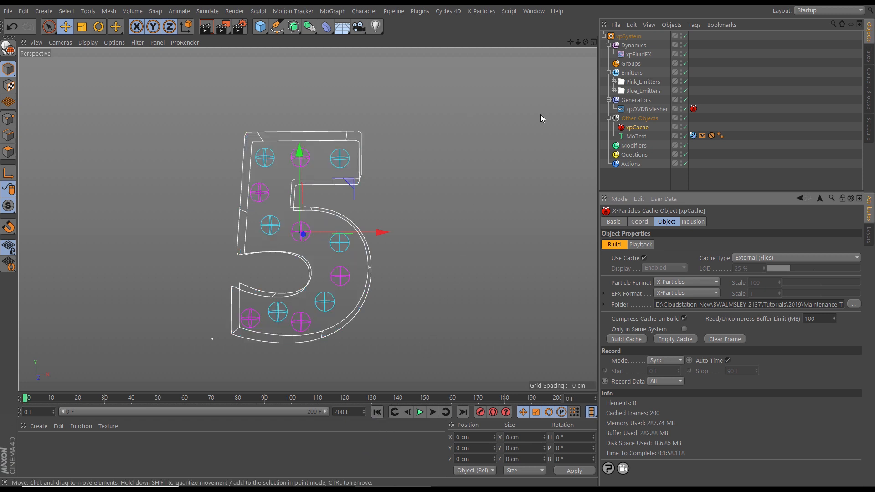
{"action": "left_click", "coordinate": [614, 82]}
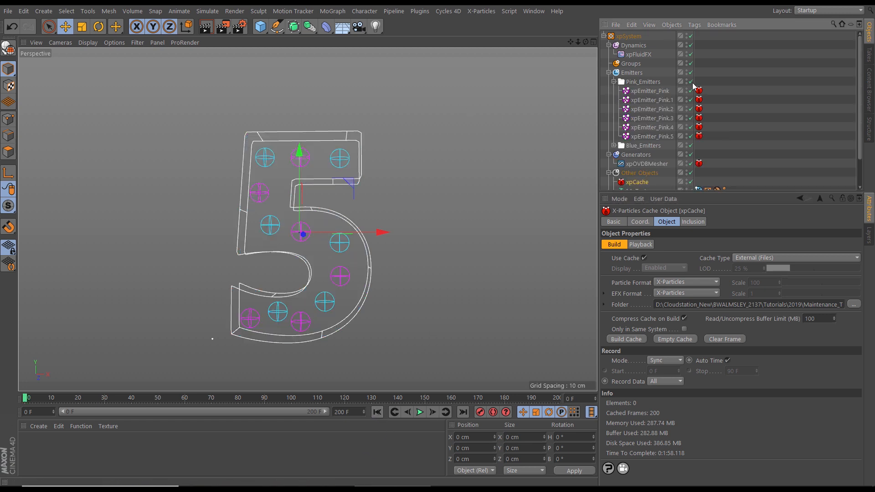
{"action": "left_click", "coordinate": [690, 82]}
{"action": "left_click", "coordinate": [614, 82]}
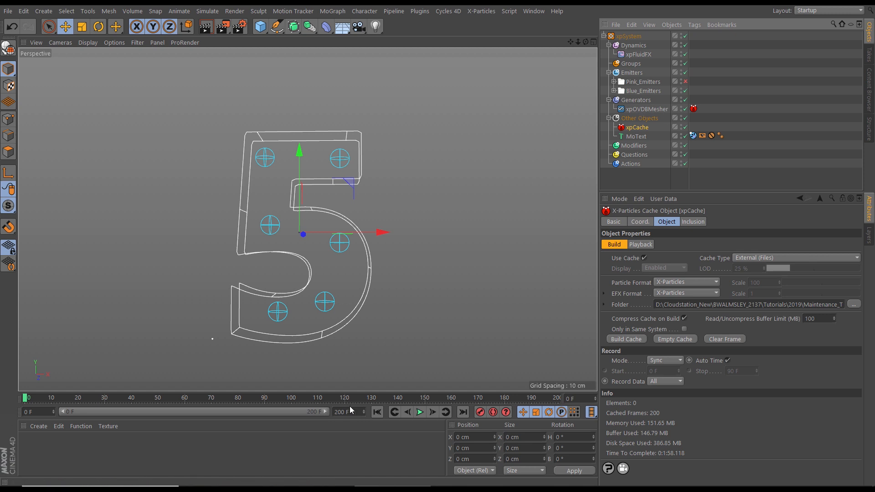
{"action": "left_click", "coordinate": [419, 412]}
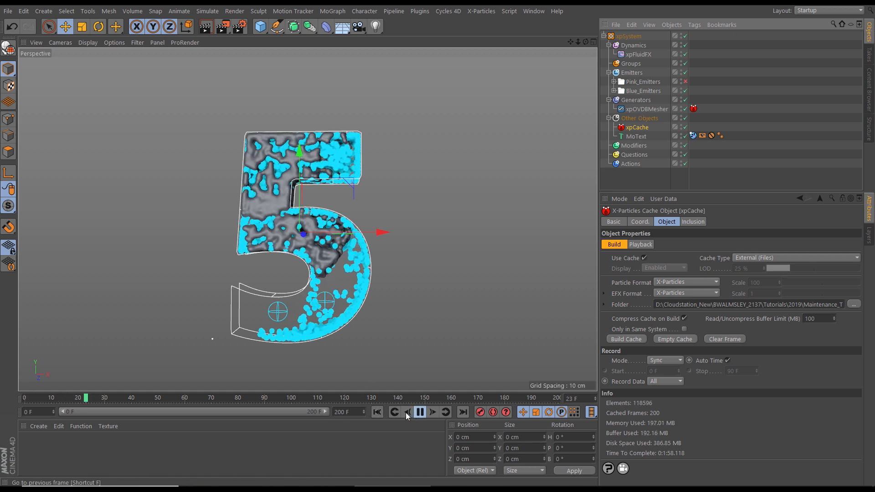
Examine the cached mesh in the number 5 during playback, stop at frame 140 and inspect it up close
{"action": "right_click_drag", "start_coordinate": [316, 267], "coordinate": [321, 282], "text": "alt"}
{"action": "middle_click_drag", "start_coordinate": [321, 283], "coordinate": [331, 272], "text": "alt"}
{"action": "left_click_drag", "start_coordinate": [332, 272], "coordinate": [332, 284], "text": "alt"}
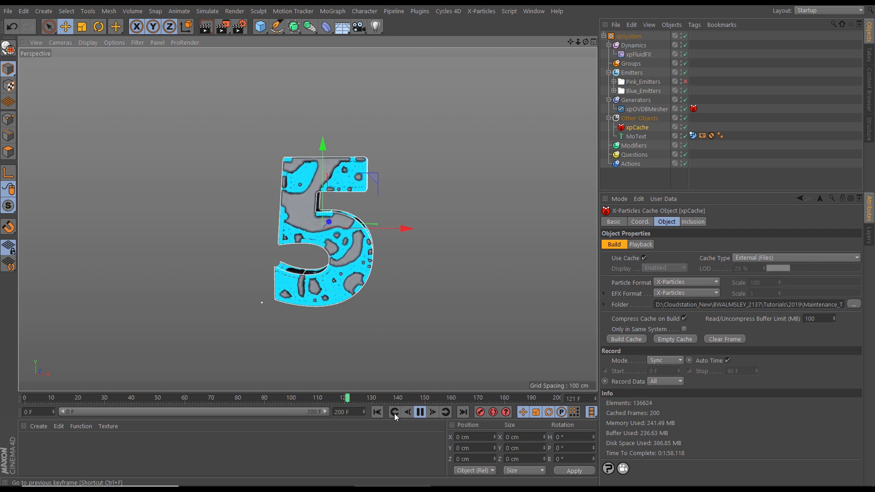
{"action": "left_click", "coordinate": [378, 412]}
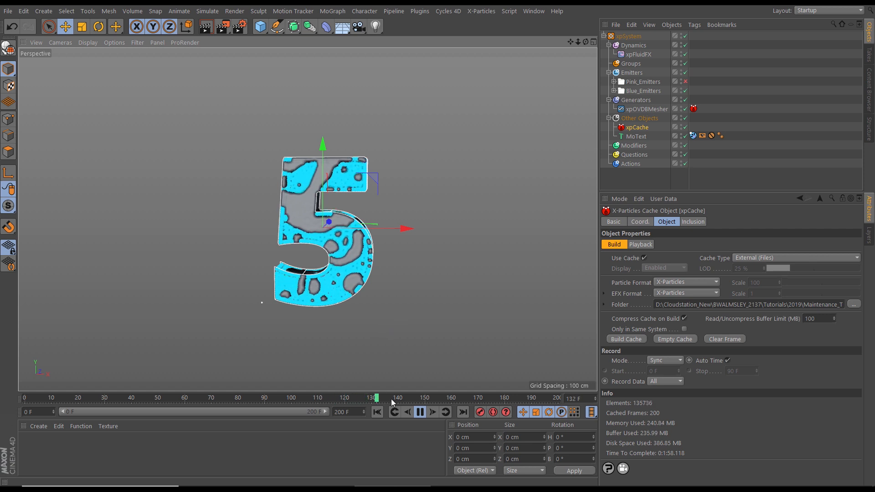
{"action": "left_click", "coordinate": [420, 412]}
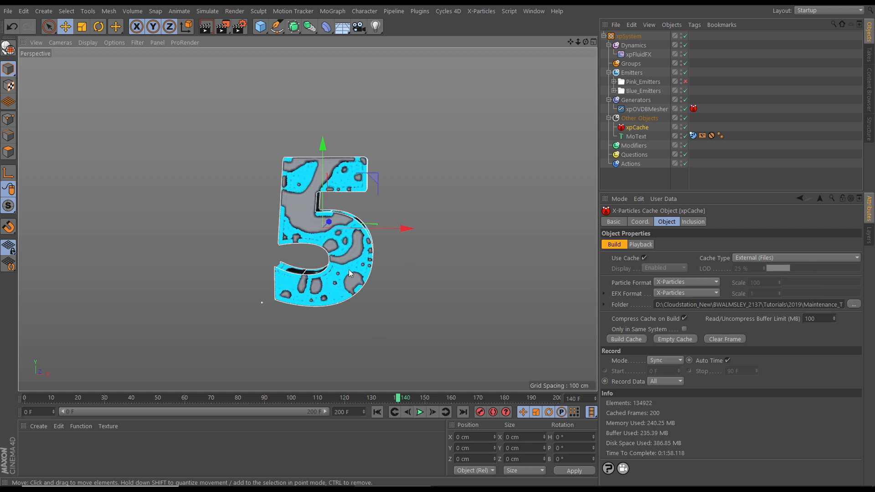
{"action": "left_click_drag", "start_coordinate": [339, 249], "coordinate": [348, 265], "text": "alt"}
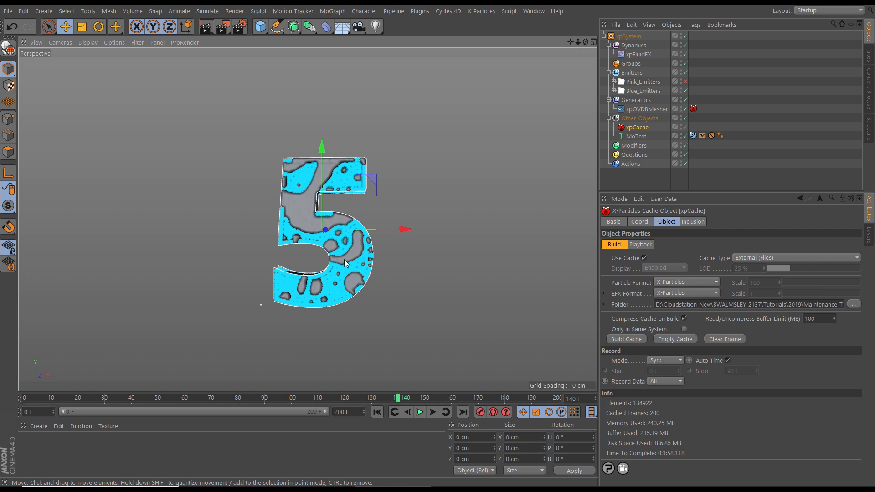
{"action": "right_click_drag", "start_coordinate": [344, 273], "coordinate": [305, 279], "text": "alt"}
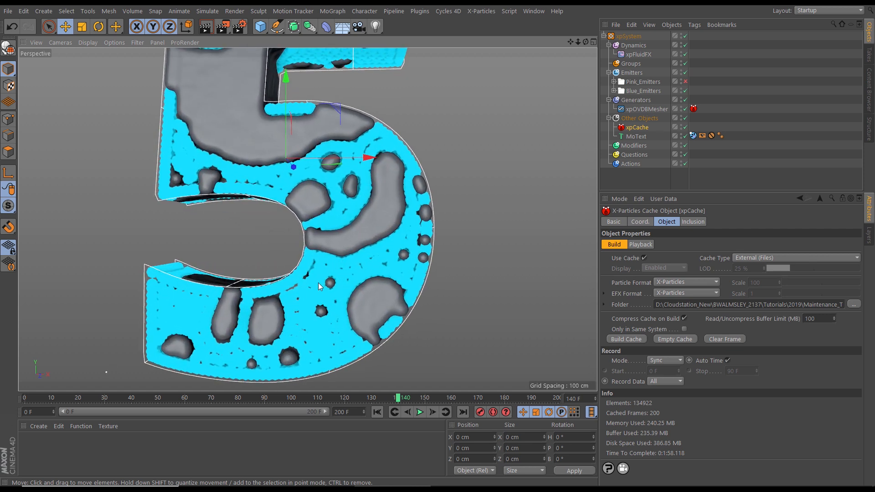
{"action": "middle_click_drag", "start_coordinate": [365, 272], "coordinate": [336, 272], "text": "alt"}
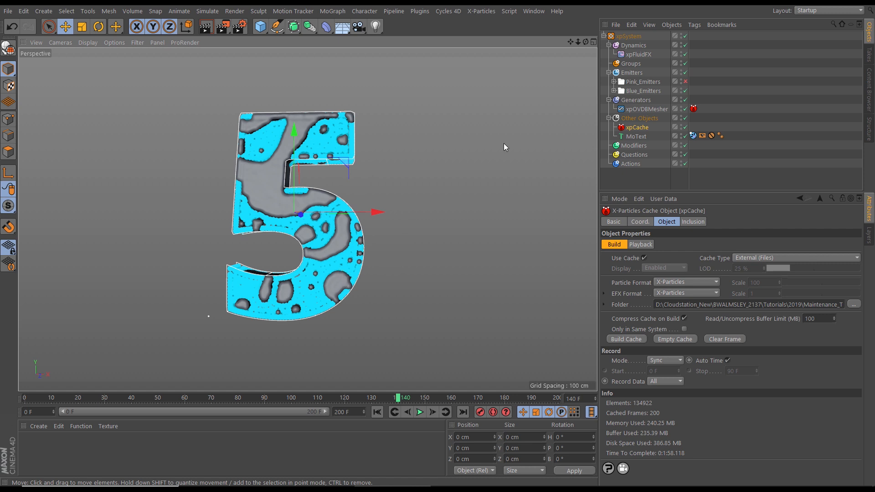
Expand the Pink_Emitters folder and select all six pink emitters to review their shared emission settings
{"action": "left_click", "coordinate": [614, 82]}
{"action": "left_click", "coordinate": [650, 92]}
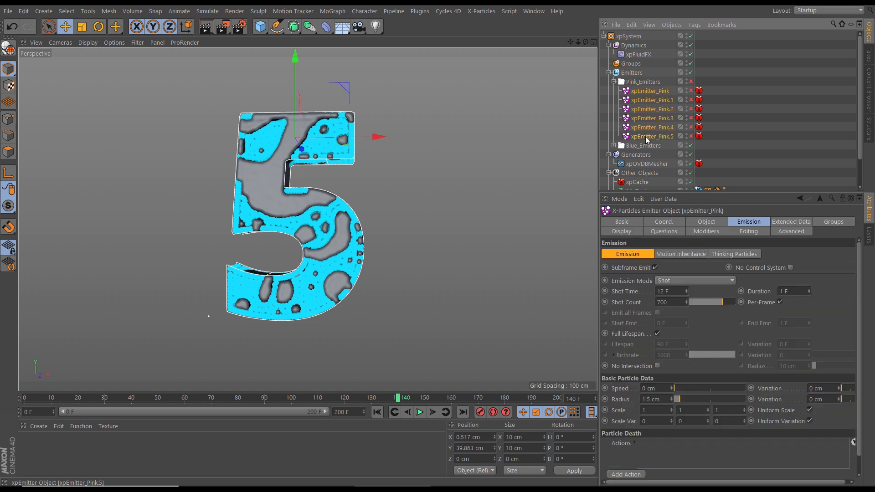
{"action": "left_click", "coordinate": [652, 136], "text": "shift"}
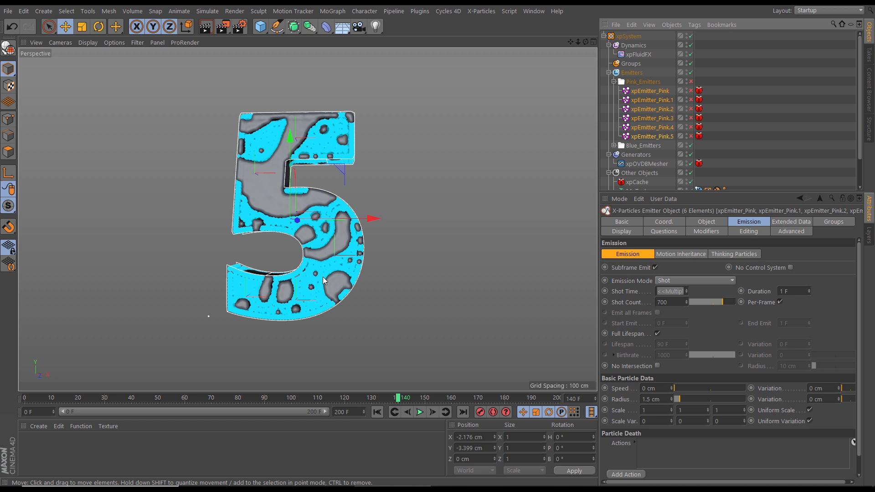
Replay the cached simulation from frame 0 to frame 135 and examine the whole number 5
{"action": "left_click", "coordinate": [379, 412]}
{"action": "left_click", "coordinate": [419, 412]}
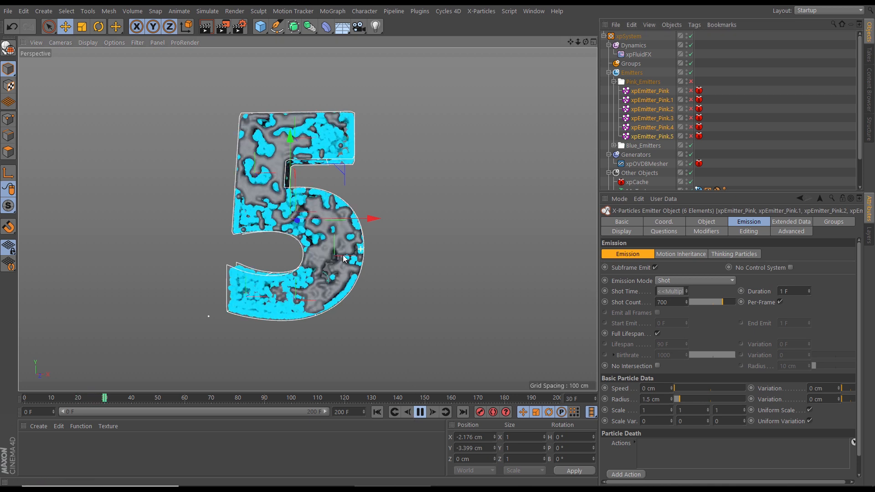
{"action": "scroll", "coordinate": [339, 263], "scroll_direction": "down", "scroll_amount": 2}
{"action": "left_click_drag", "start_coordinate": [338, 260], "coordinate": [343, 263], "text": "alt"}
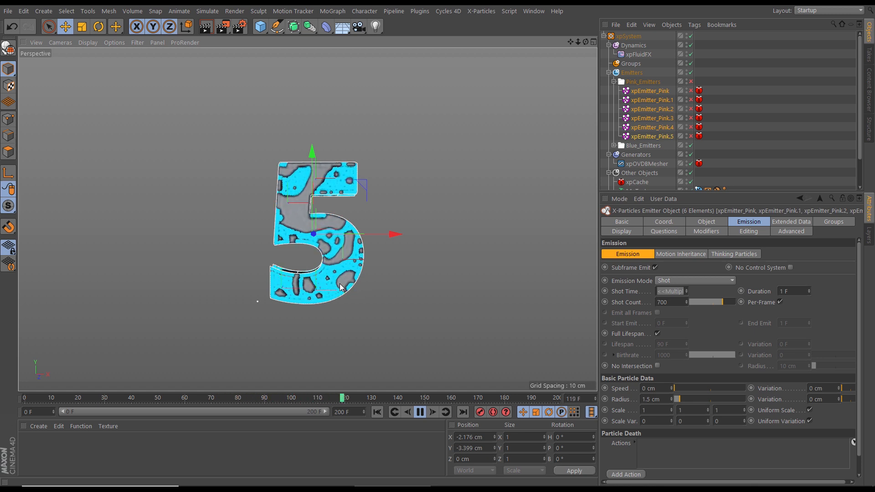
{"action": "left_click", "coordinate": [419, 412]}
{"action": "left_click_drag", "start_coordinate": [337, 251], "coordinate": [400, 286], "text": "alt"}
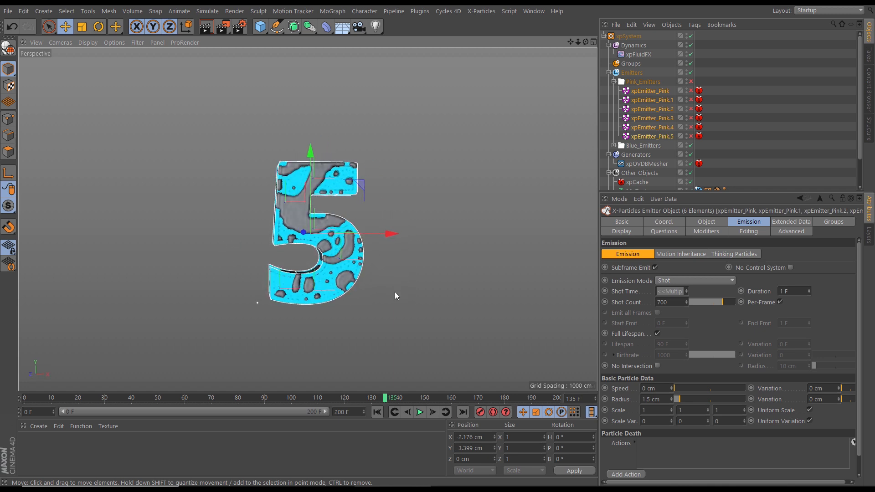
Collapse the Dynamics, Emitters, Generators and Other Objects groups of the xpSystem and save an incremental version of the scene
{"action": "left_click", "coordinate": [609, 72]}
{"action": "left_click", "coordinate": [609, 46]}
{"action": "left_click", "coordinate": [609, 73]}
{"action": "left_click", "coordinate": [609, 81]}
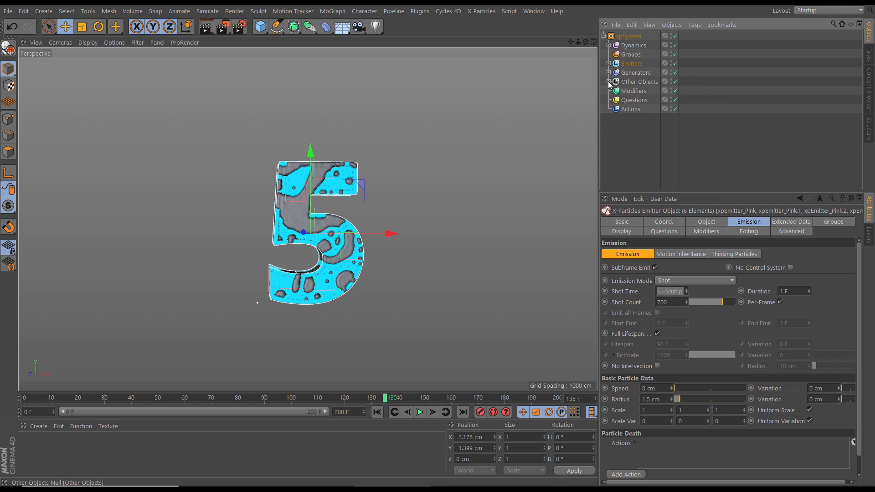
{"action": "left_click", "coordinate": [8, 11]}
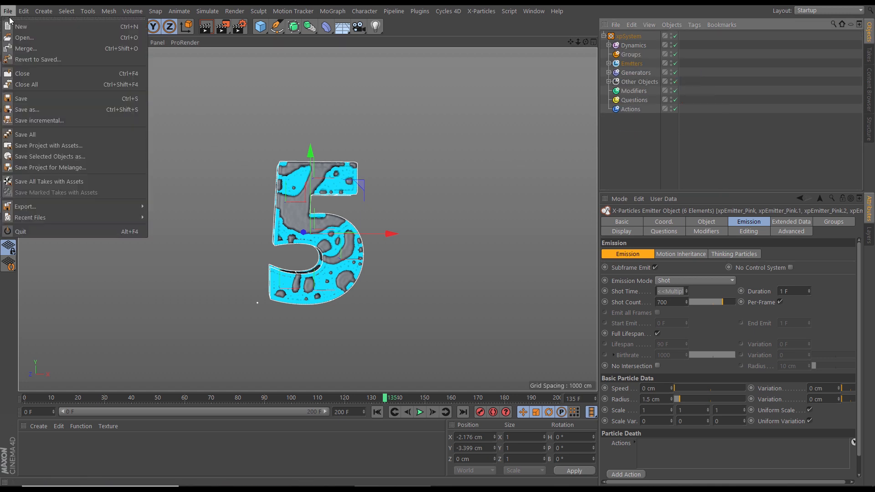
{"action": "left_click", "coordinate": [51, 121]}
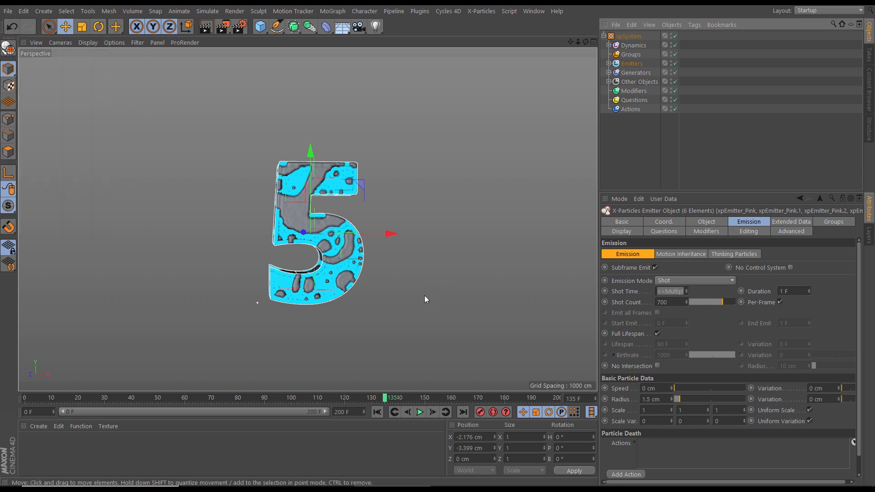